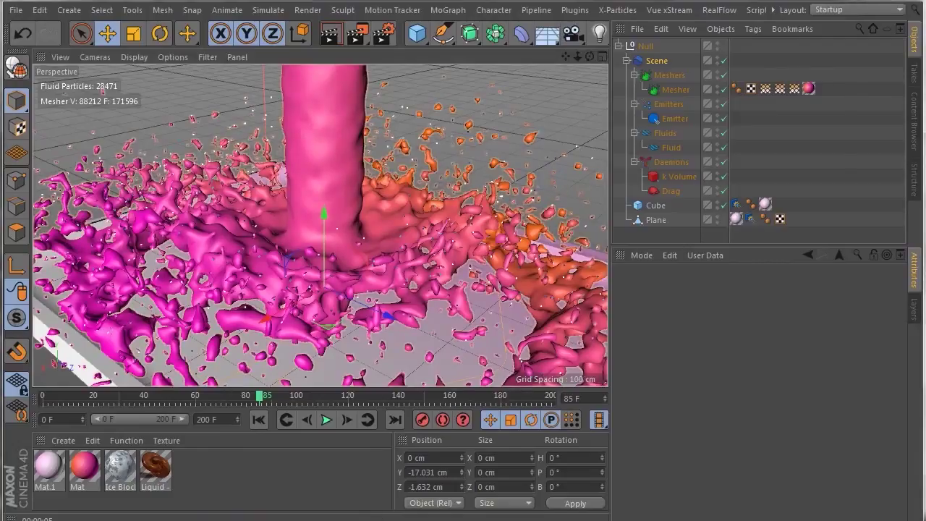
# Switch to RealFlow, scrub the vase particle simulation to frame 183, and compare it with the fluid scene in Cinema 4D
pyautogui.click(333, 520)
pyautogui.moveTo(549, 91); pyautogui.dragTo(487, 100)
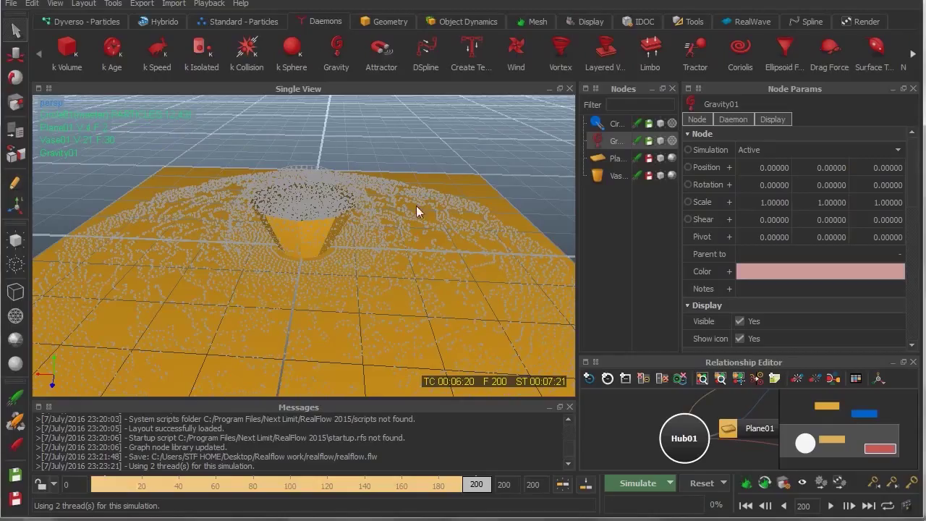
pyautogui.moveTo(476, 484); pyautogui.dragTo(445, 505)
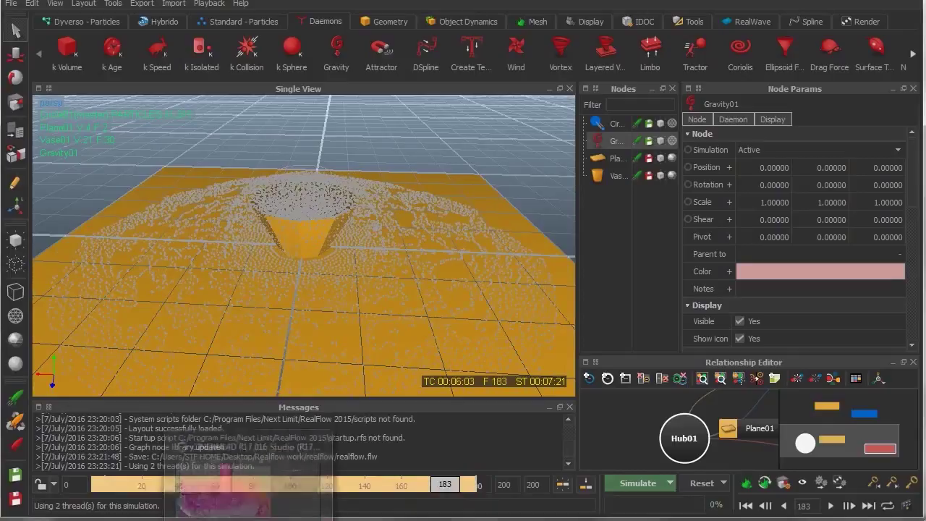
pyautogui.click(243, 478)
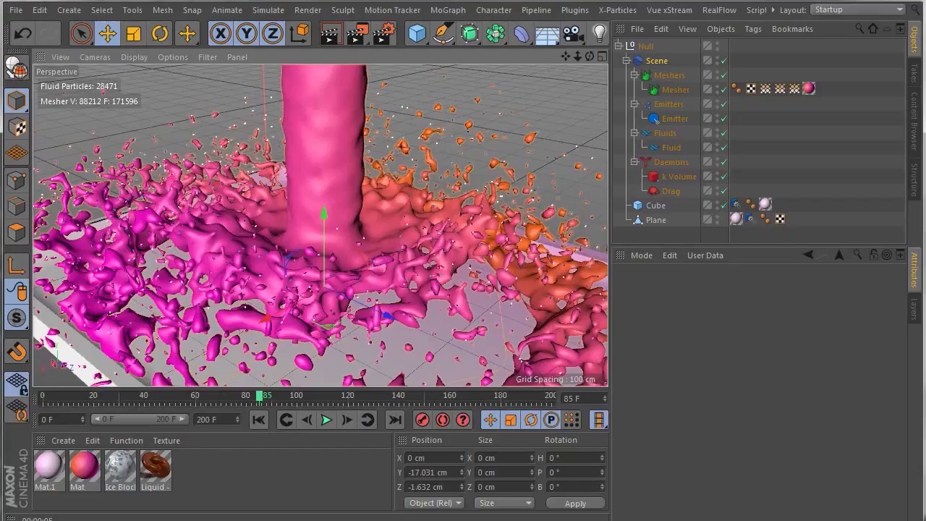
pyautogui.click(265, 519)
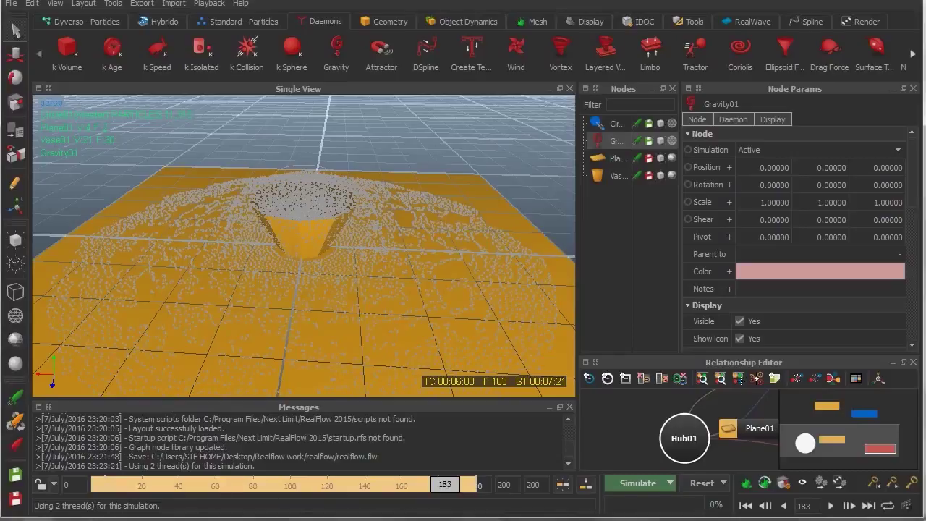
pyautogui.click(252, 494)
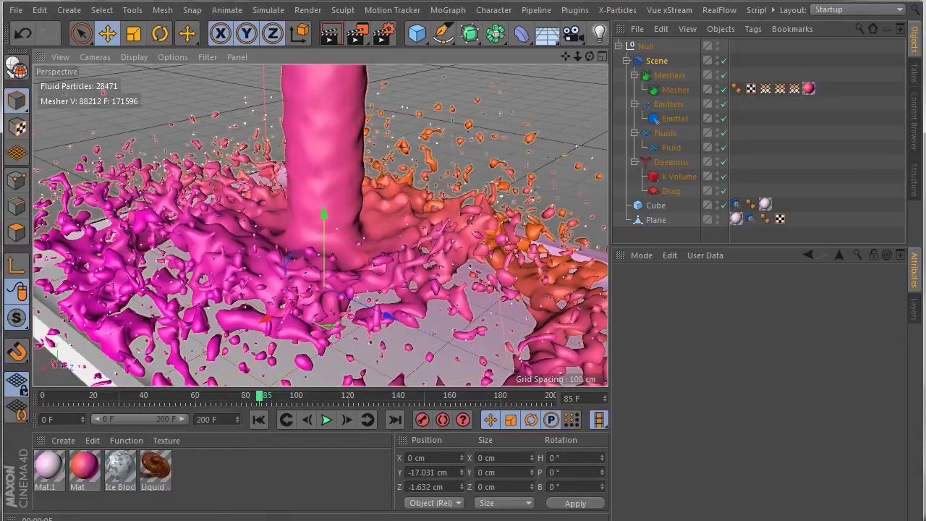
# Bring up the rendered video Reyal1_[0000-0166].mp4 in VLC, enlarge the player window and play the video
pyautogui.click(338, 519)
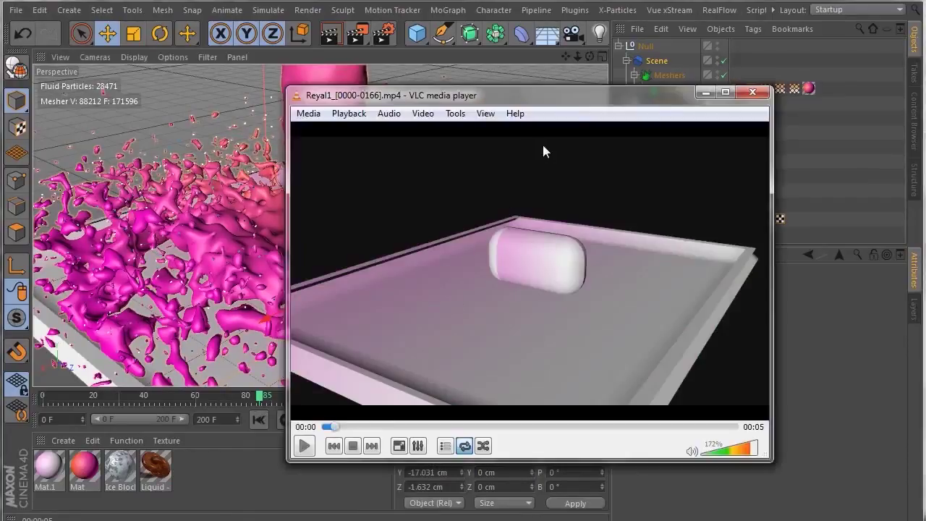
pyautogui.moveTo(457, 100); pyautogui.dragTo(453, 80)
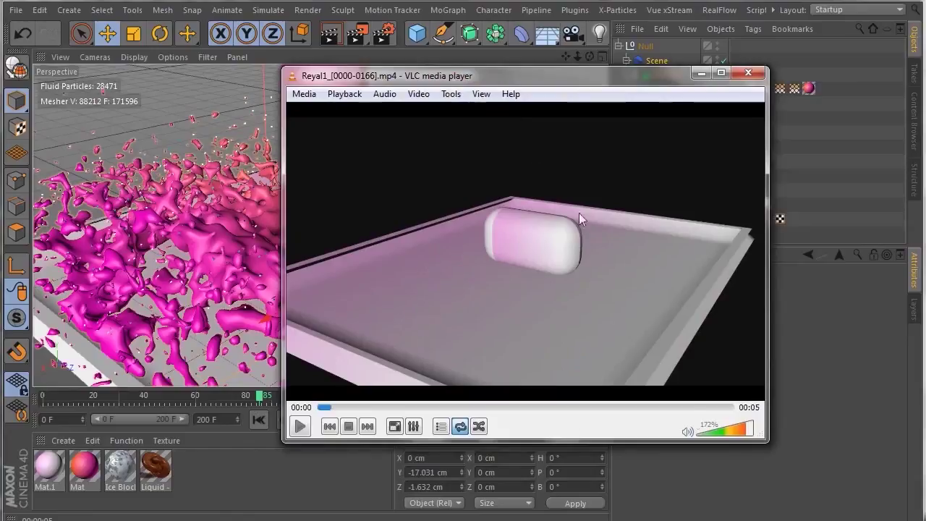
pyautogui.moveTo(767, 443); pyautogui.dragTo(820, 498)
pyautogui.click(300, 485)
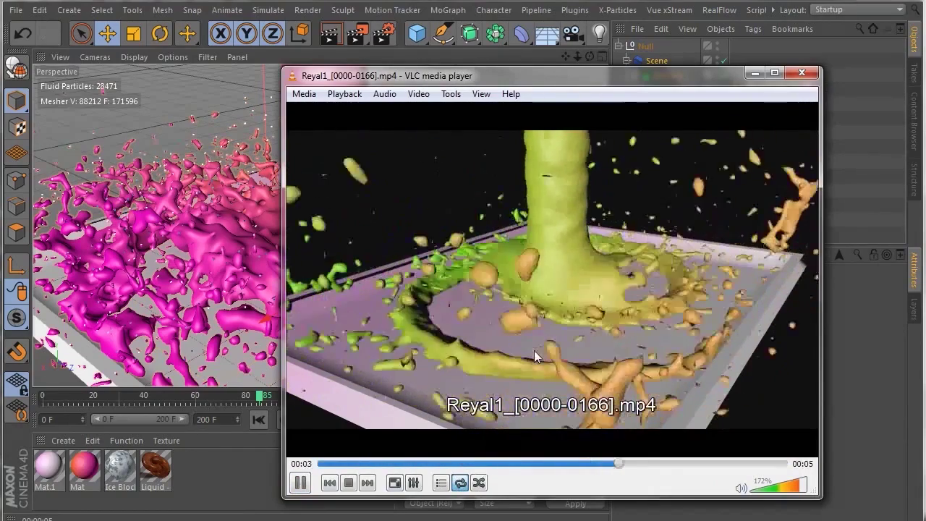
# Pause the rendered video, scrub through the falling and splashing fluid almost to the end, and return to Cinema 4D
pyautogui.click(300, 484)
pyautogui.moveTo(370, 469)
pyautogui.mouseDown()
pyautogui.moveTo(604, 472)
pyautogui.moveTo(355, 469)
pyautogui.moveTo(367, 469)
pyautogui.mouseUp()
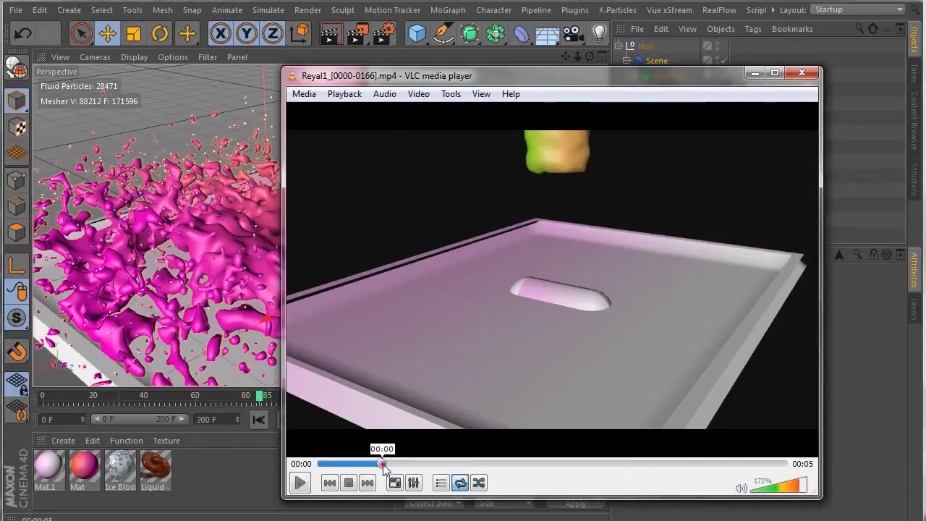
pyautogui.click(472, 463)
pyautogui.moveTo(475, 469); pyautogui.dragTo(472, 469)
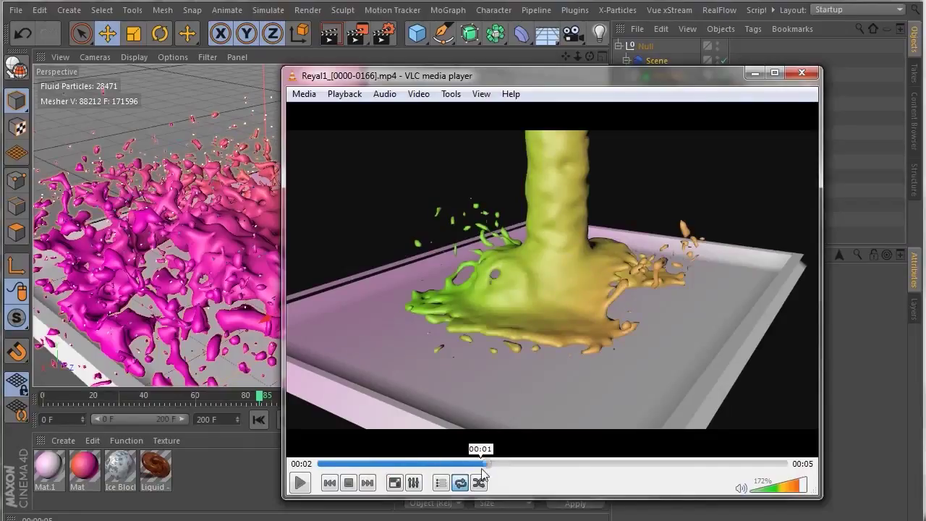
pyautogui.moveTo(487, 464); pyautogui.dragTo(777, 469)
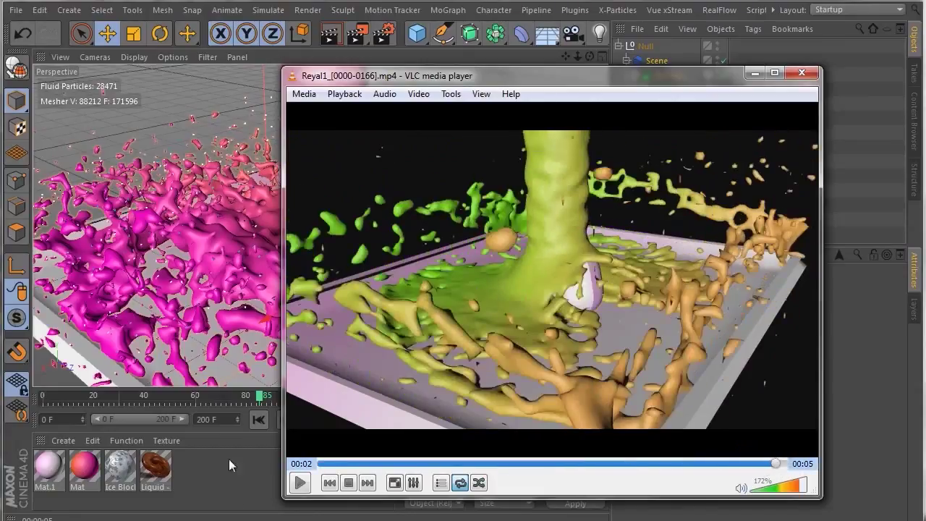
pyautogui.click(243, 519)
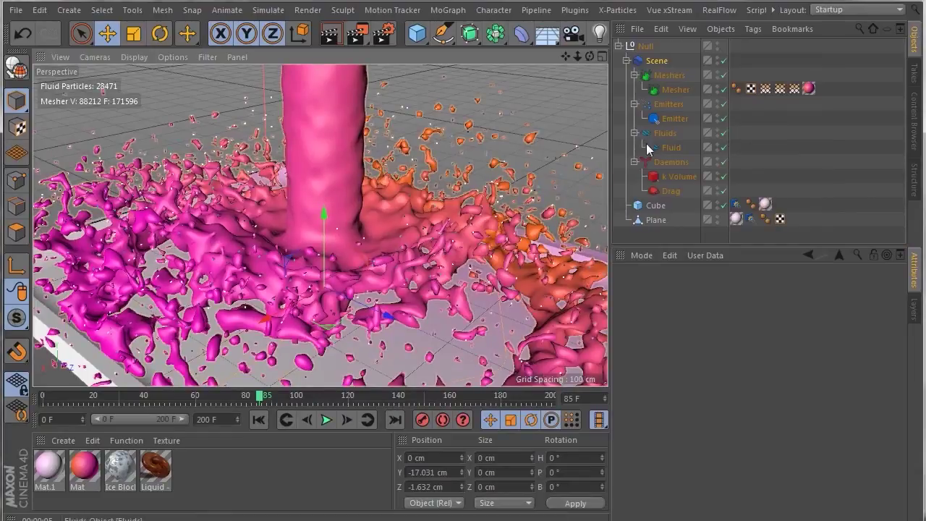
# Show the Fluid object's settings and view the splash mesh from another side
pyautogui.click(671, 148)
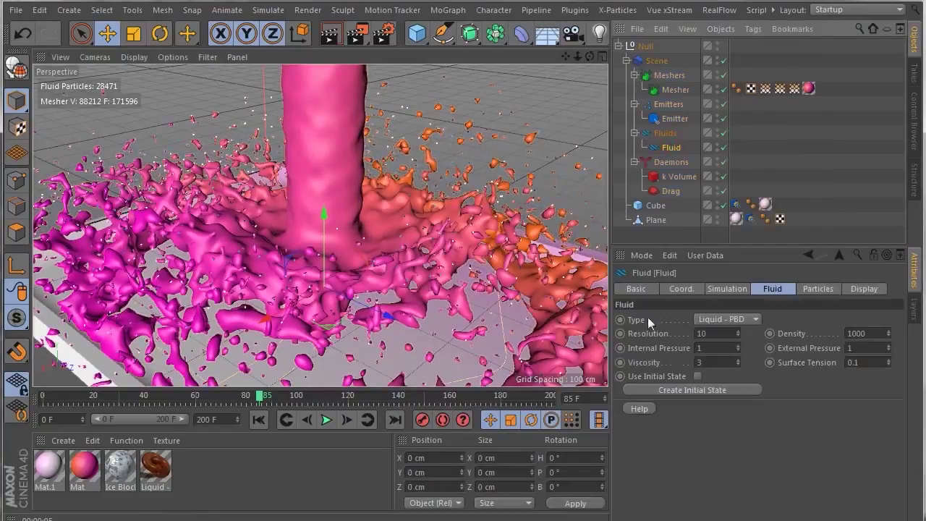
pyautogui.moveTo(590, 56); pyautogui.dragTo(590, 88)
pyautogui.keyDown('alt'); pyautogui.moveTo(324, 287); pyautogui.dragTo(228, 318); pyautogui.keyUp('alt')
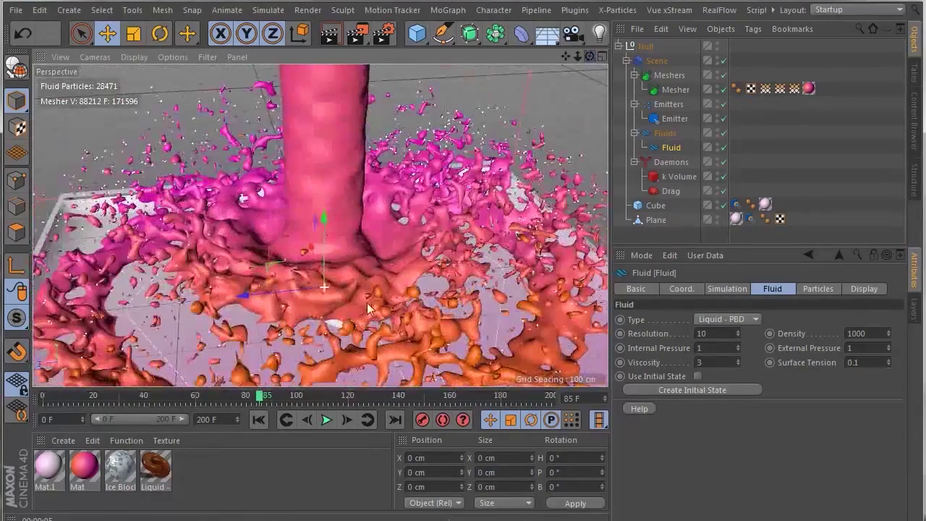
# Move the timeline to frame 130, rewind it to the start, and play the fluid simulation up to frame 19
pyautogui.moveTo(259, 402); pyautogui.dragTo(375, 408)
pyautogui.moveTo(590, 57); pyautogui.dragTo(527, 111)
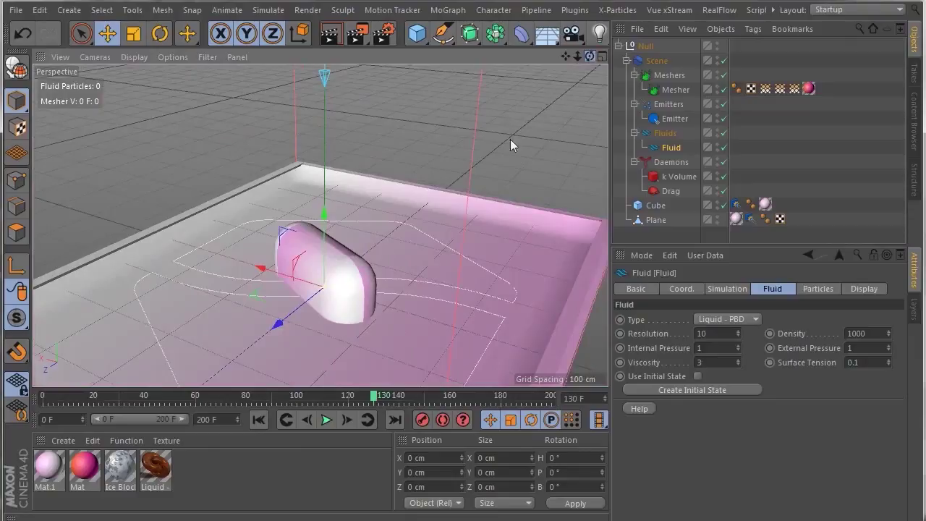
pyautogui.click(258, 420)
pyautogui.click(328, 420)
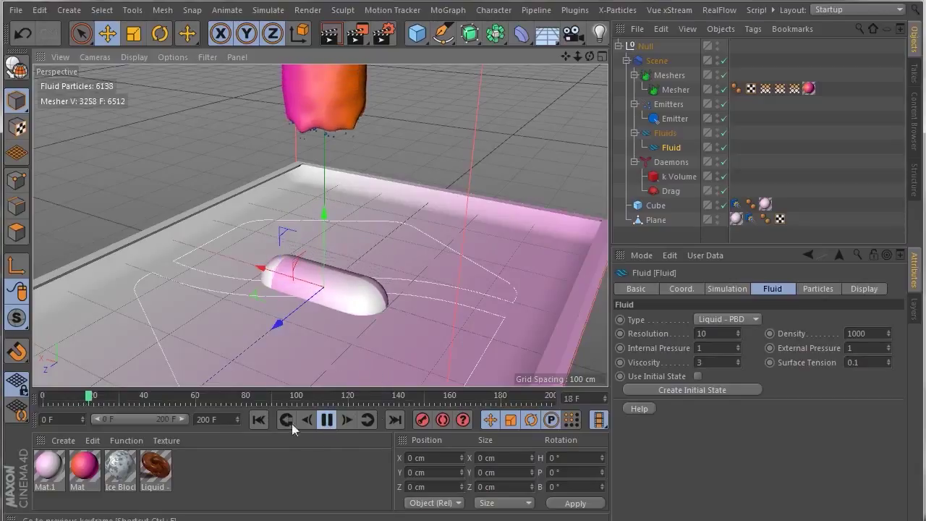
pyautogui.click(325, 420)
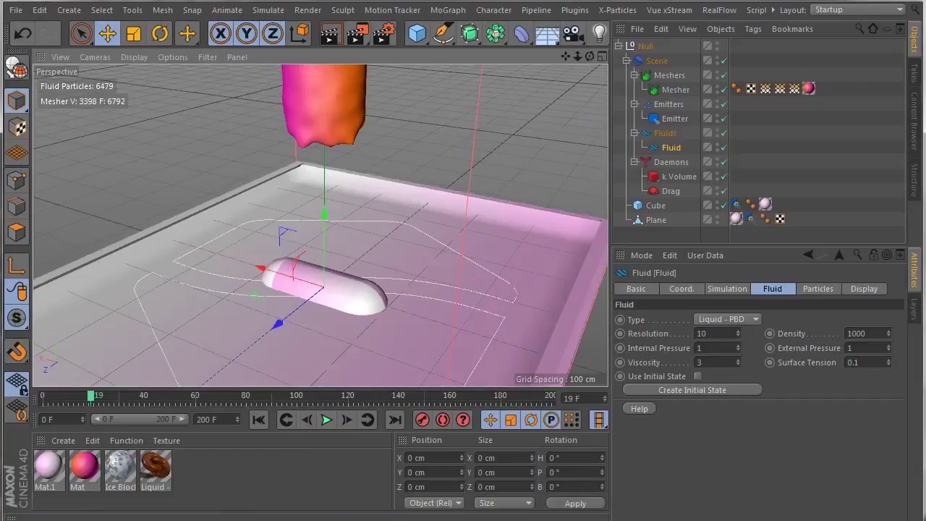
# Create a new empty Cinema 4D project
pyautogui.click(17, 12)
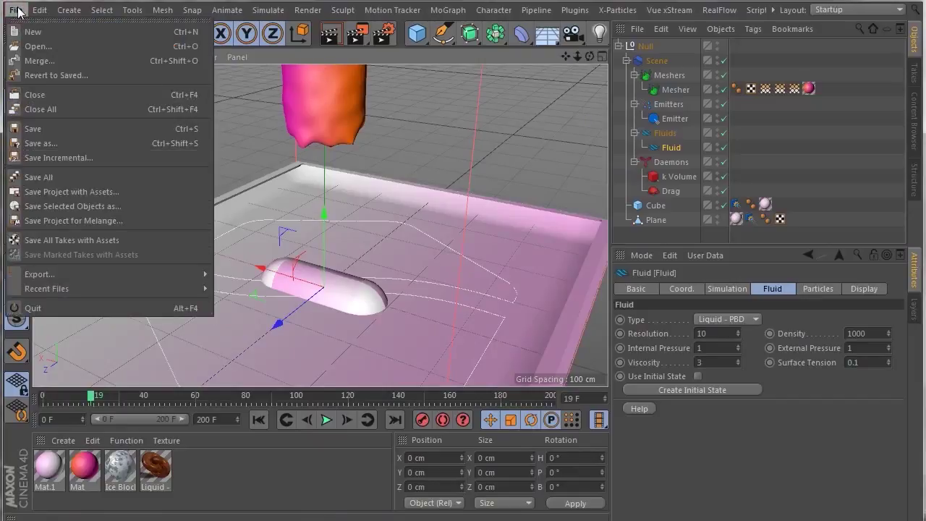
pyautogui.click(32, 31)
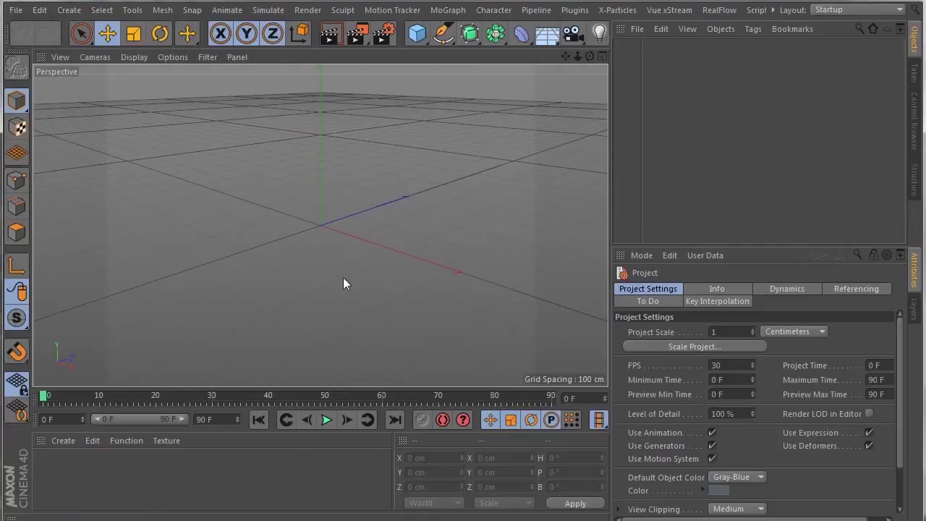
pyautogui.click(773, 10)
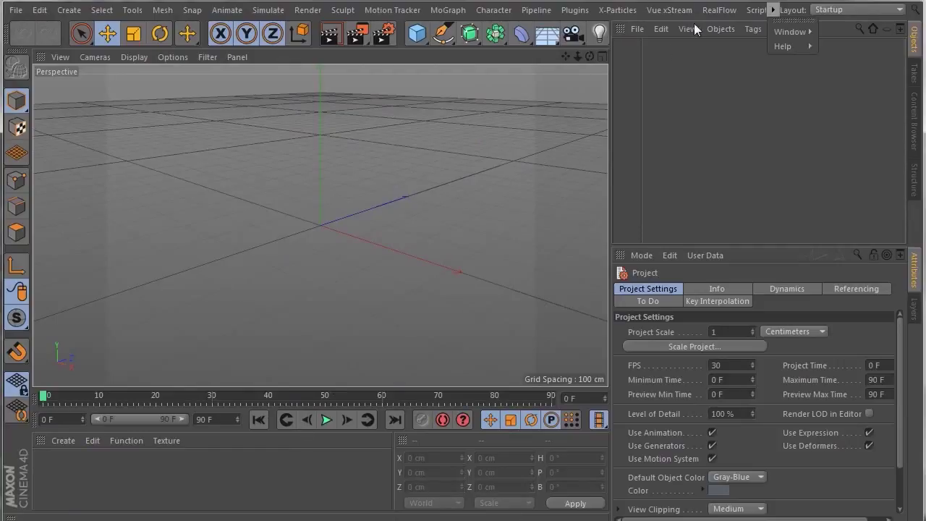
pyautogui.click(714, 77)
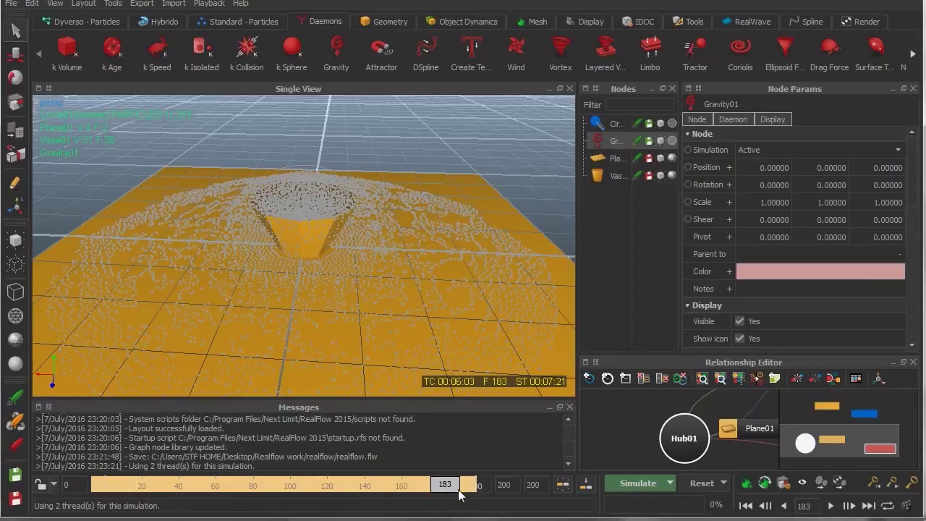
# In RealFlow, rewind the simulation to frame 0 and toggle the ground plane's visibility off and back on
pyautogui.moveTo(459, 494); pyautogui.dragTo(97, 488)
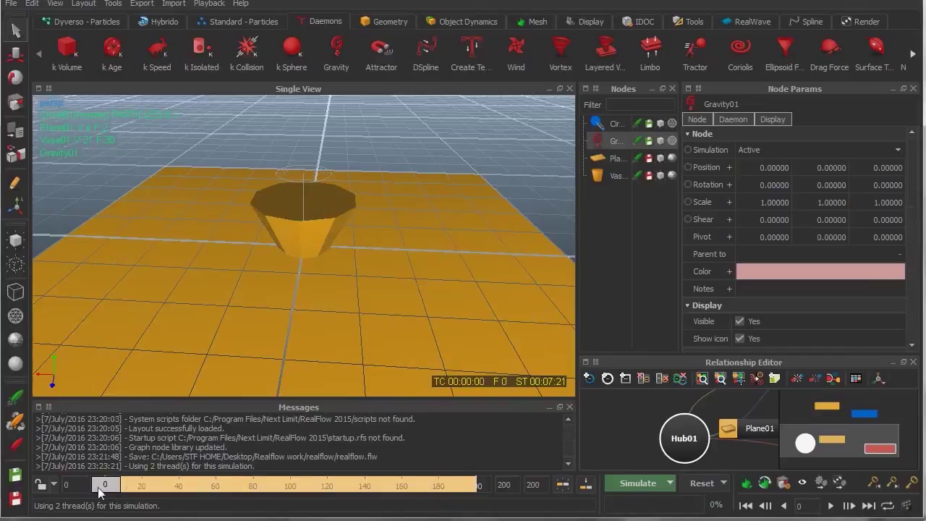
pyautogui.click(195, 318)
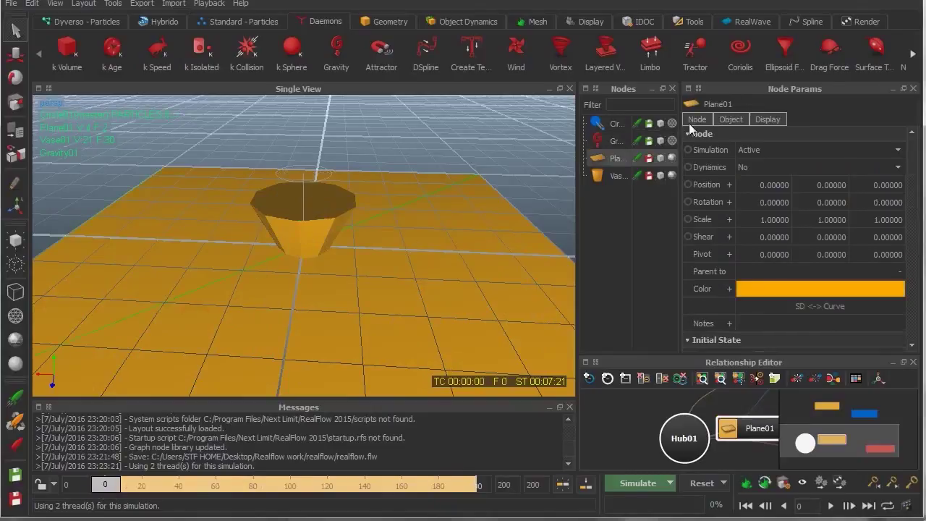
pyautogui.click(674, 158)
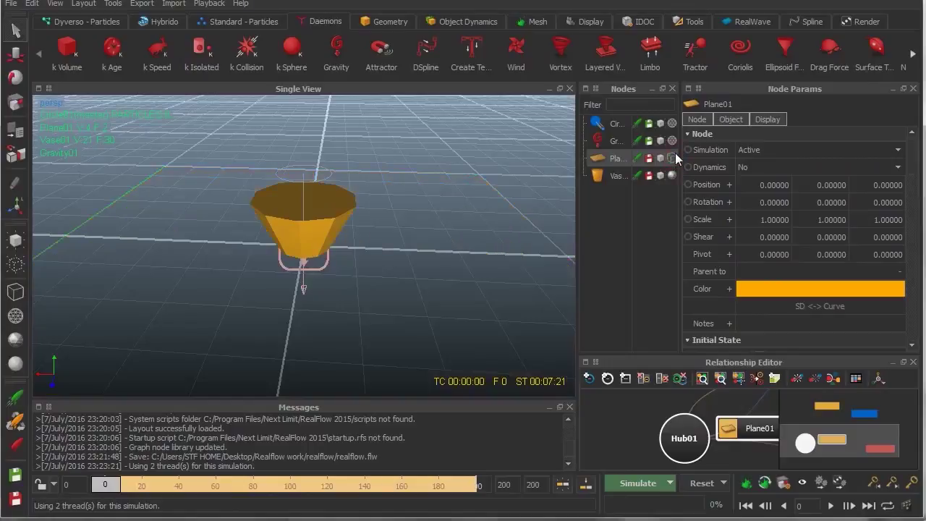
pyautogui.click(671, 157)
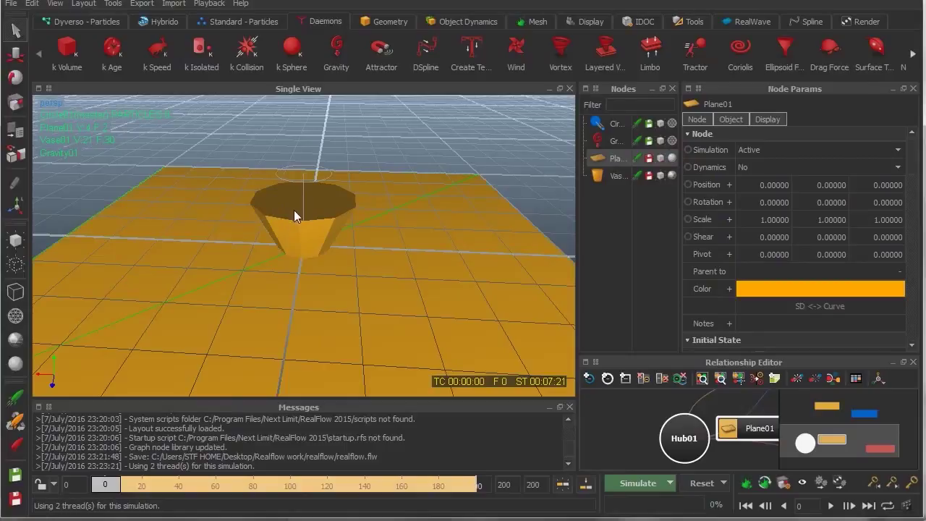
# Review the vase and gravity nodes along with the available geometry, daemon and standard particle tools
pyautogui.click(610, 178)
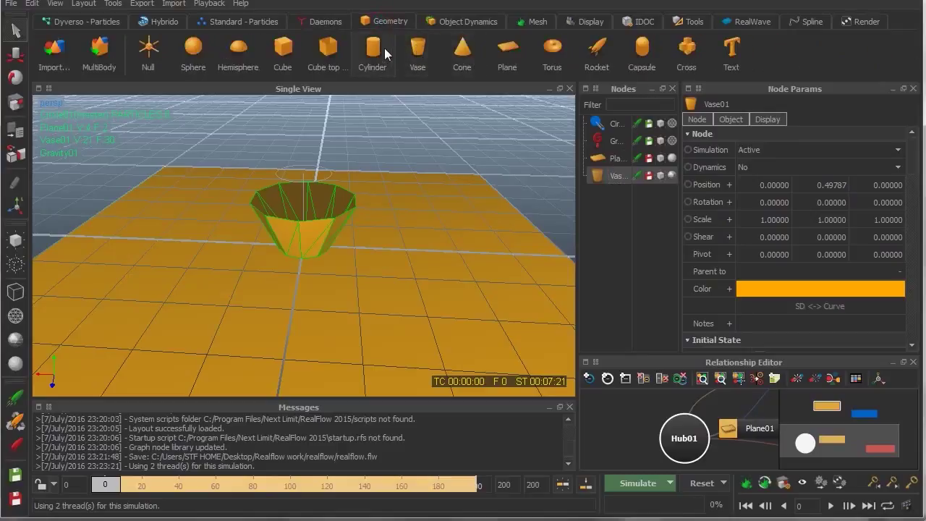
pyautogui.click(310, 21)
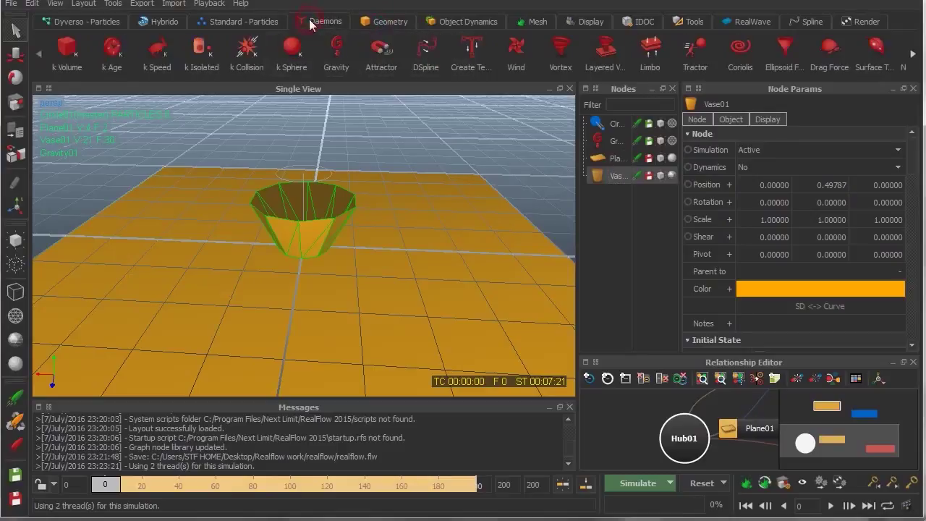
pyautogui.click(604, 140)
pyautogui.click(225, 22)
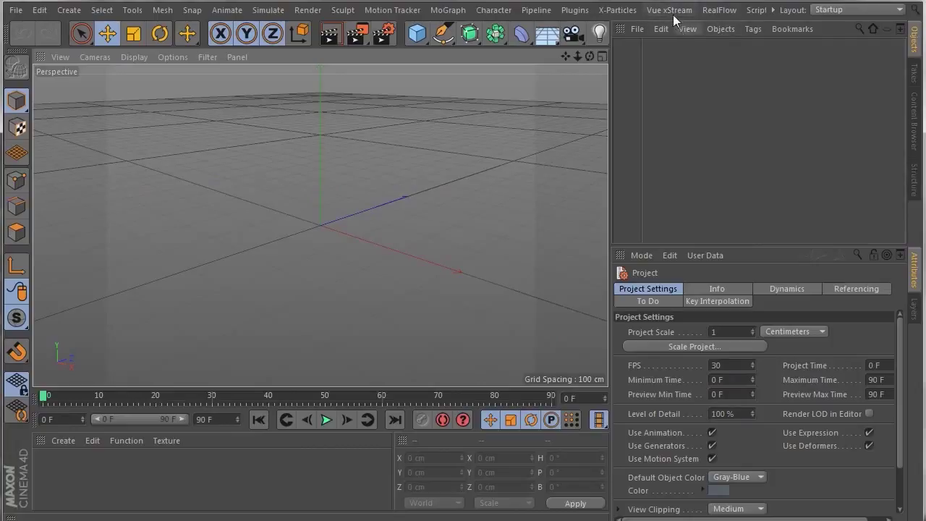
# Back in Cinema 4D, examine the RealFlow commands and the installed plugins, including the RealFlow RenderKit tools
pyautogui.click(723, 11)
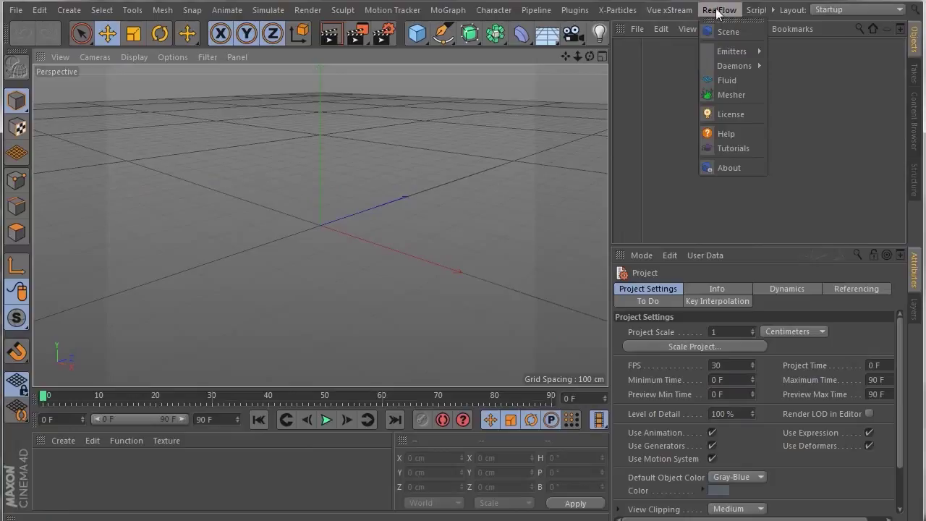
pyautogui.click(583, 11)
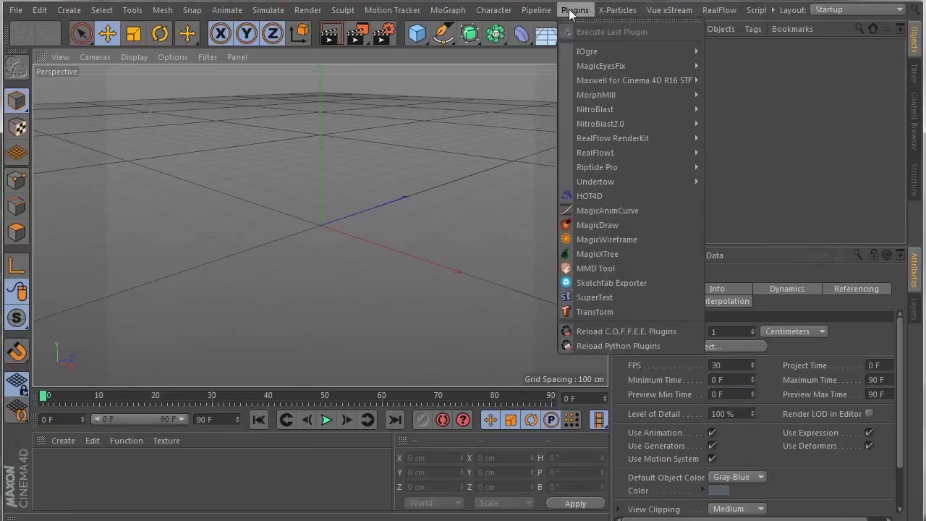
pyautogui.moveTo(619, 124)
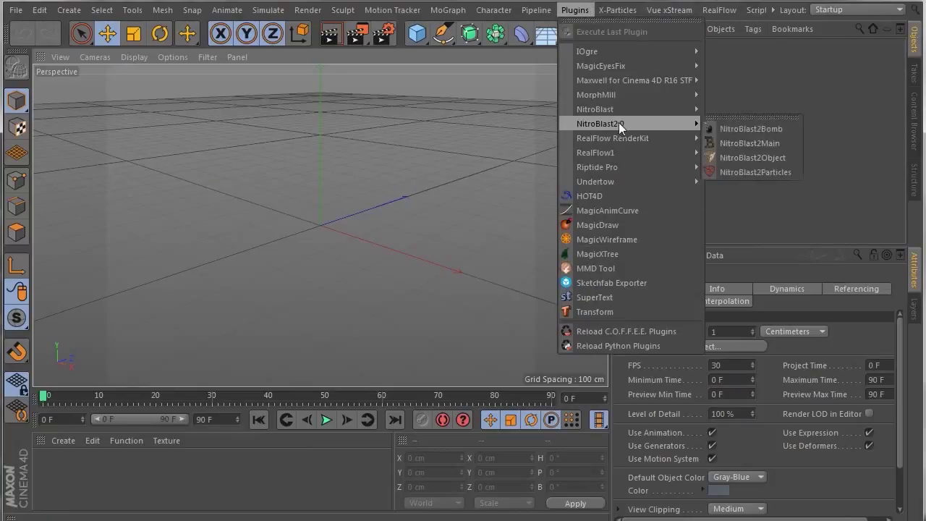
pyautogui.moveTo(680, 172)
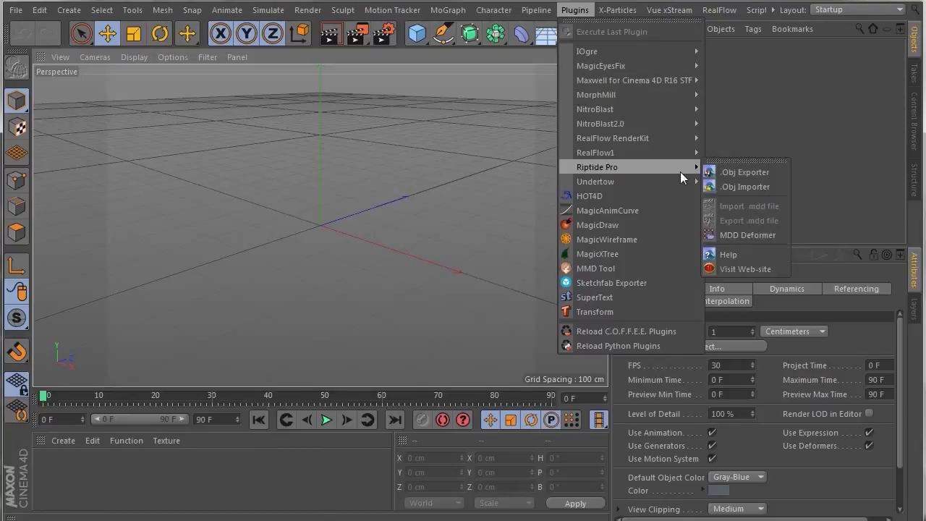
pyautogui.moveTo(640, 138)
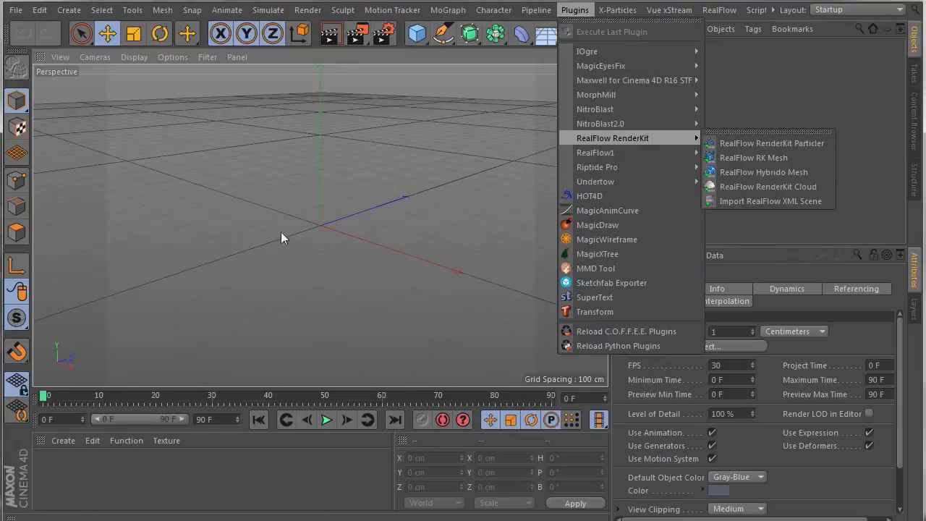
pyautogui.moveTo(612, 150)
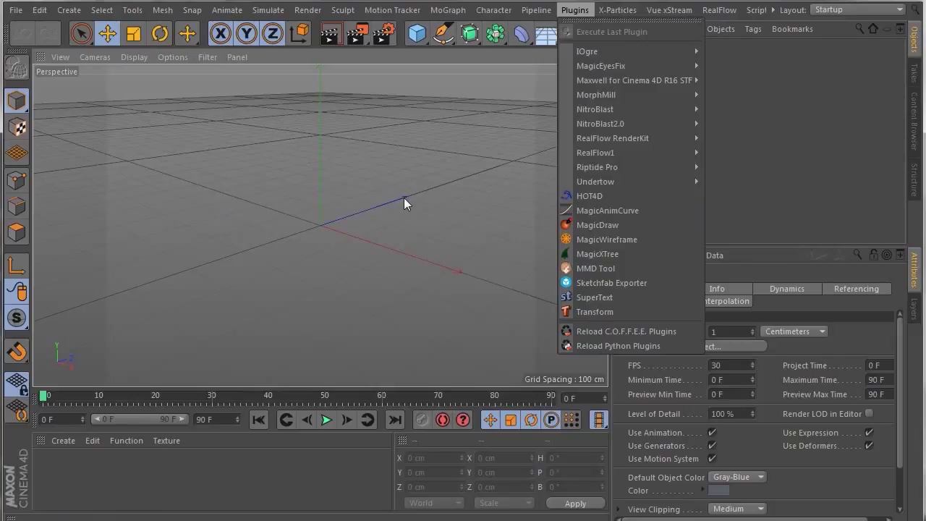
pyautogui.press('Escape')
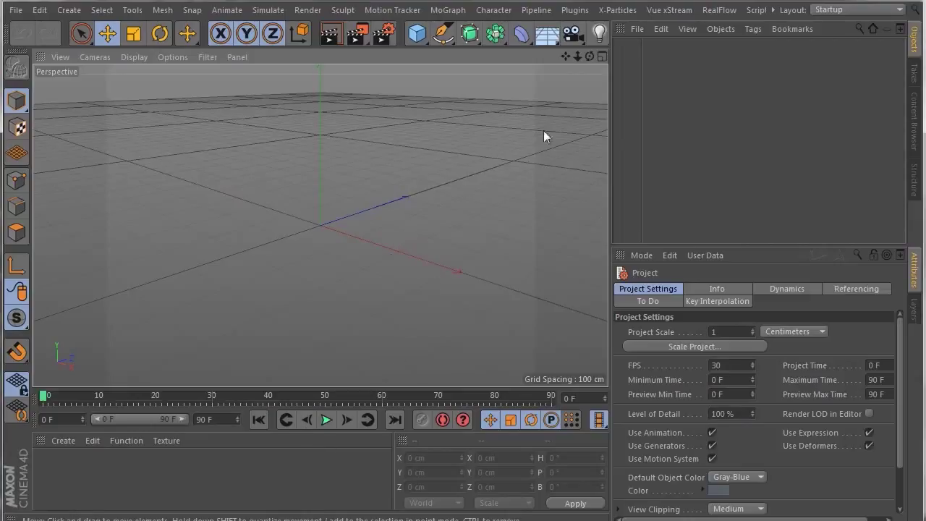
# Switch to the web browser and review the RealFlow | Cinema 4D features page, including its capability videos and gallery
pyautogui.click(719, 10)
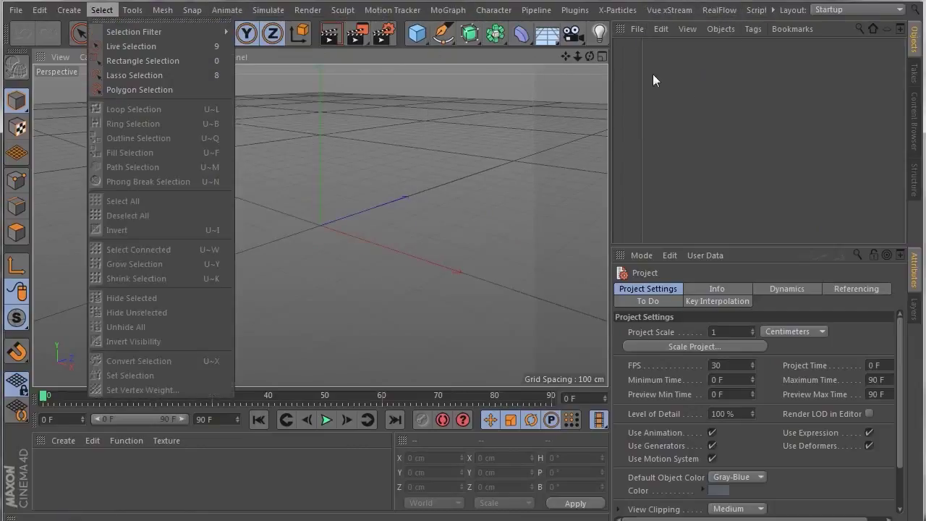
pyautogui.moveTo(669, 9)
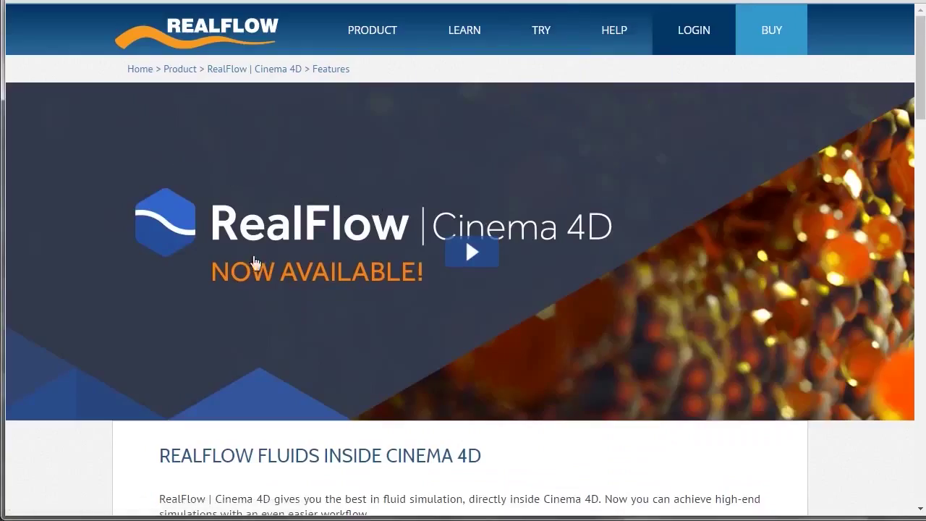
pyautogui.scroll(-4, 369, 312)
pyautogui.scroll(4, 369, 312)
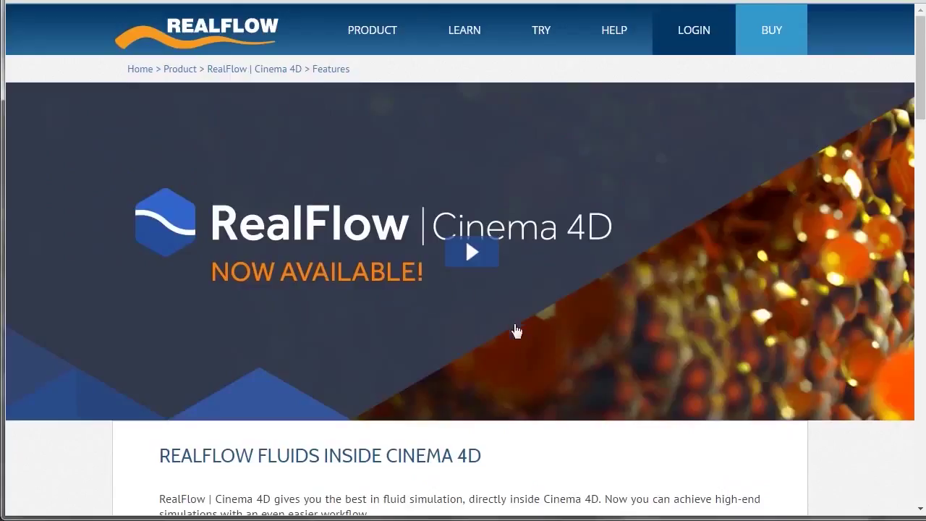
pyautogui.scroll(-10, 515, 329)
pyautogui.scroll(-10, 514, 333)
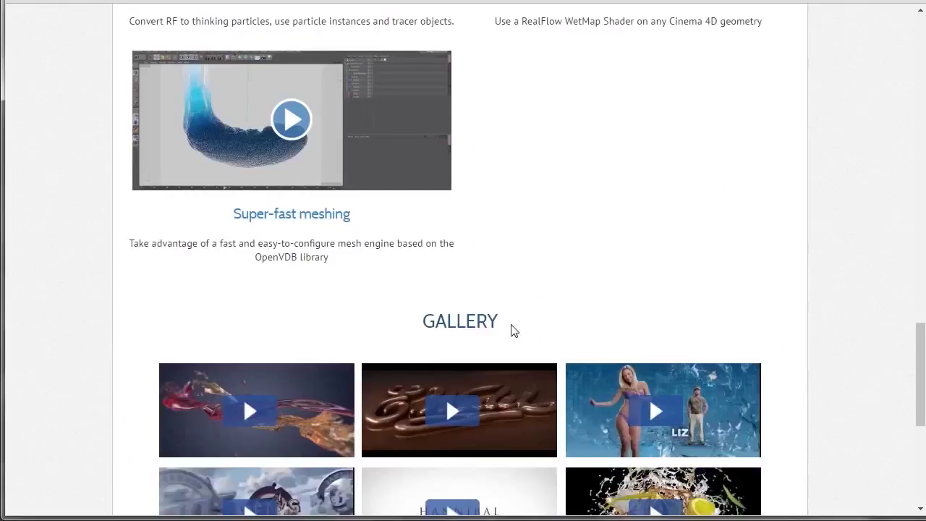
pyautogui.scroll(-4, 515, 330)
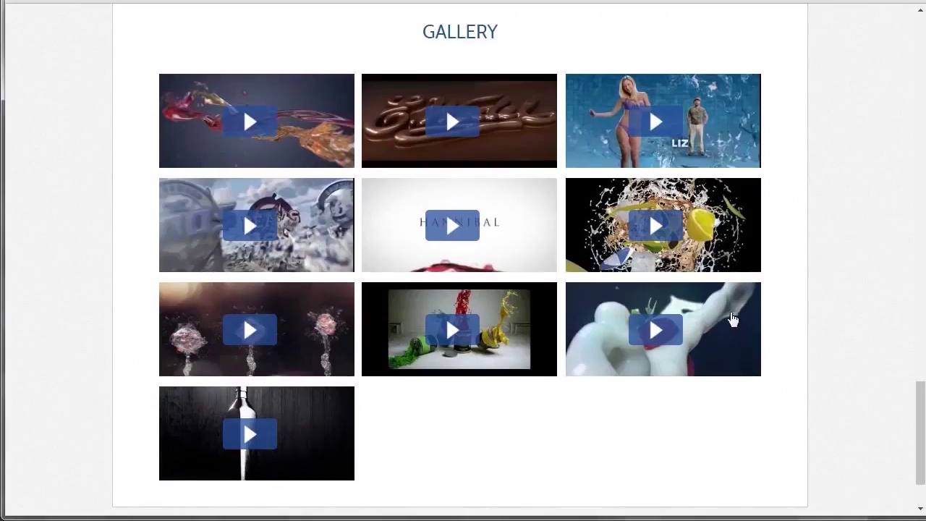
pyautogui.scroll(13, 347, 365)
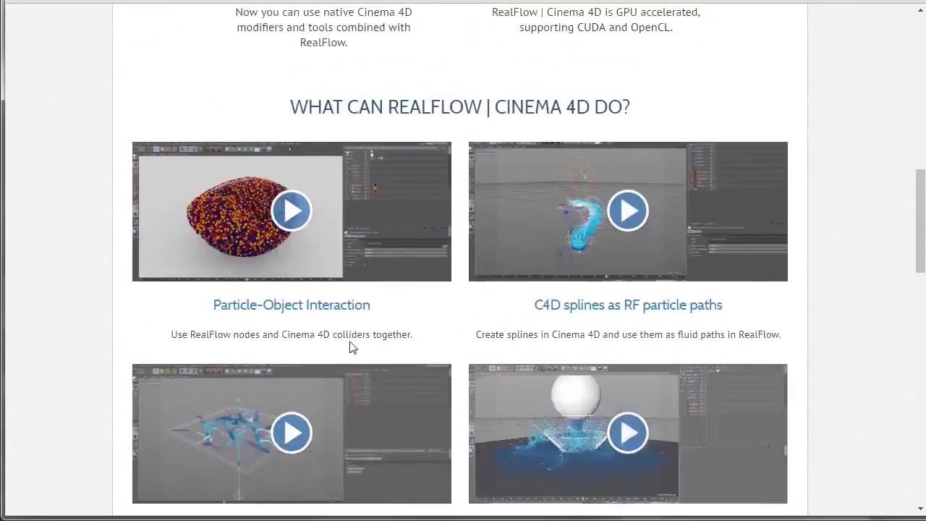
pyautogui.scroll(11, 353, 344)
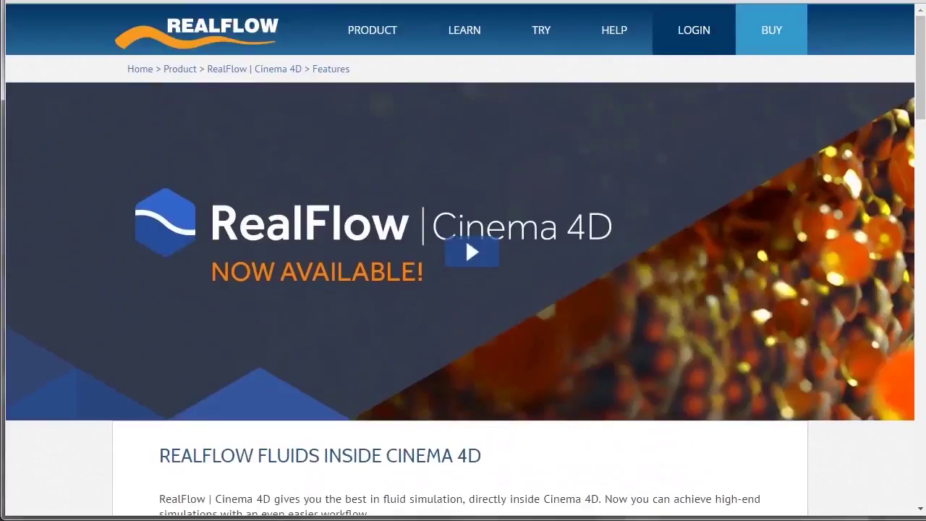
pyautogui.click(771, 30)
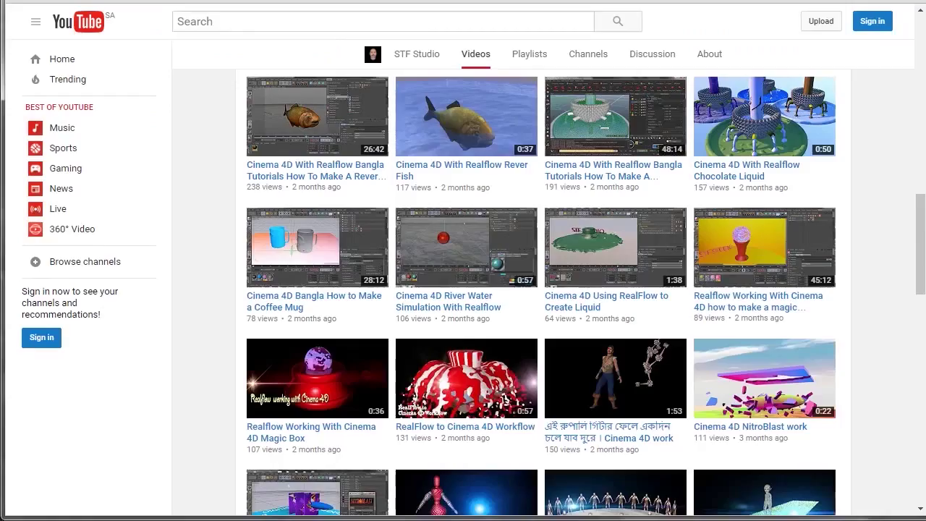
# Browse the STF Studio YouTube channel's uploaded videos, then briefly play and pause the featured video on its home page
pyautogui.scroll(5, 408, 166)
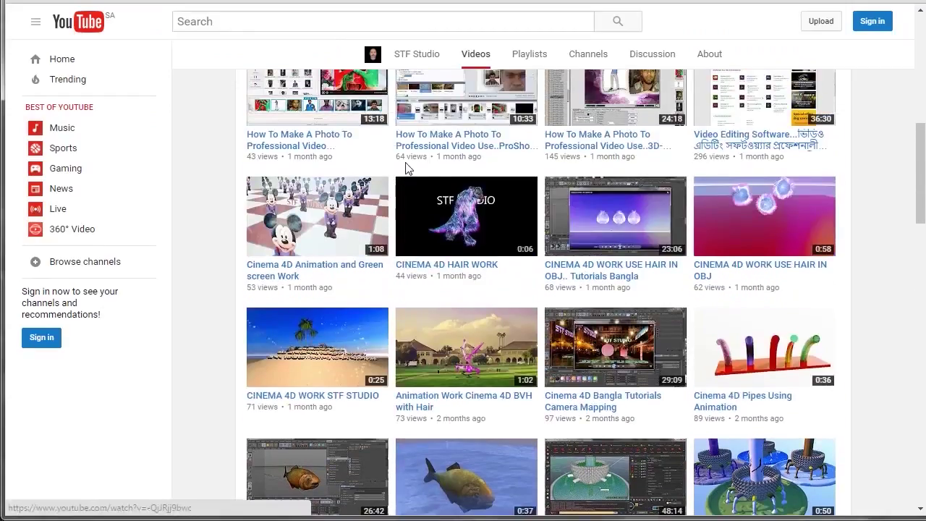
pyautogui.scroll(-4, 408, 169)
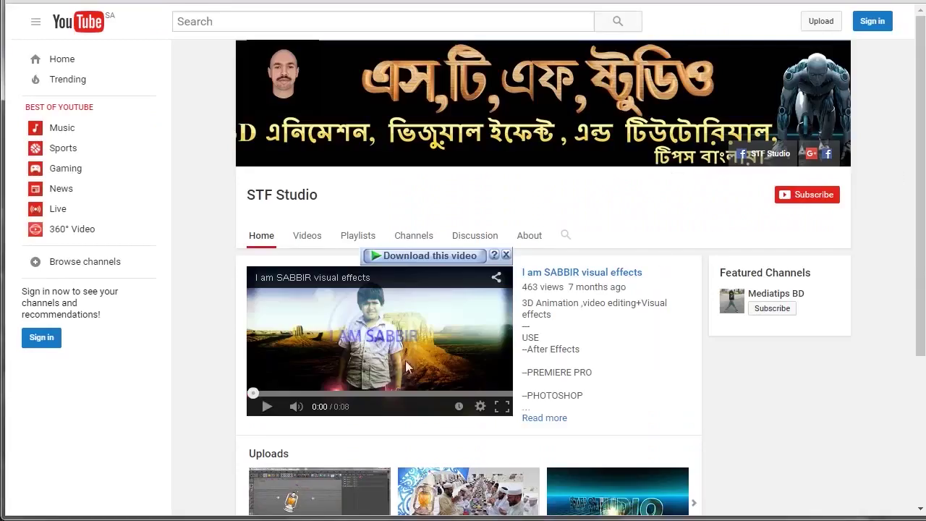
pyautogui.click(267, 408)
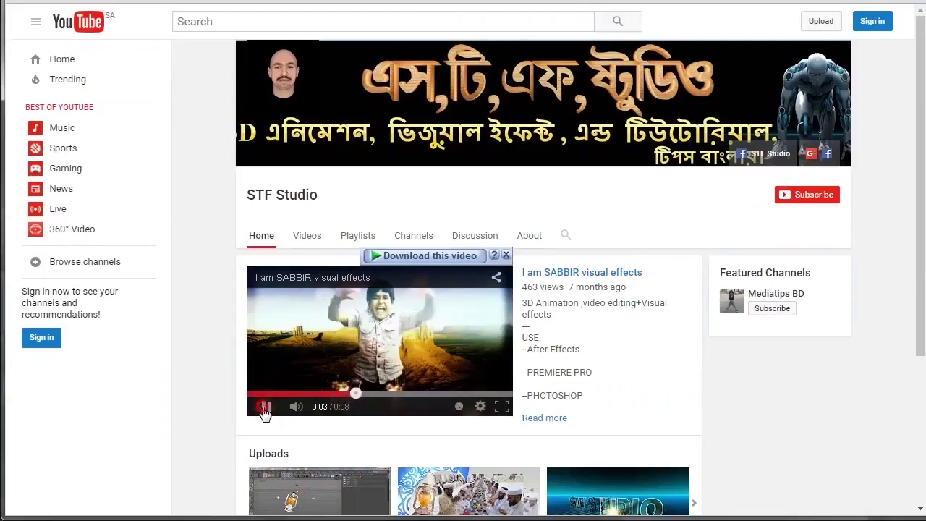
pyautogui.click(266, 409)
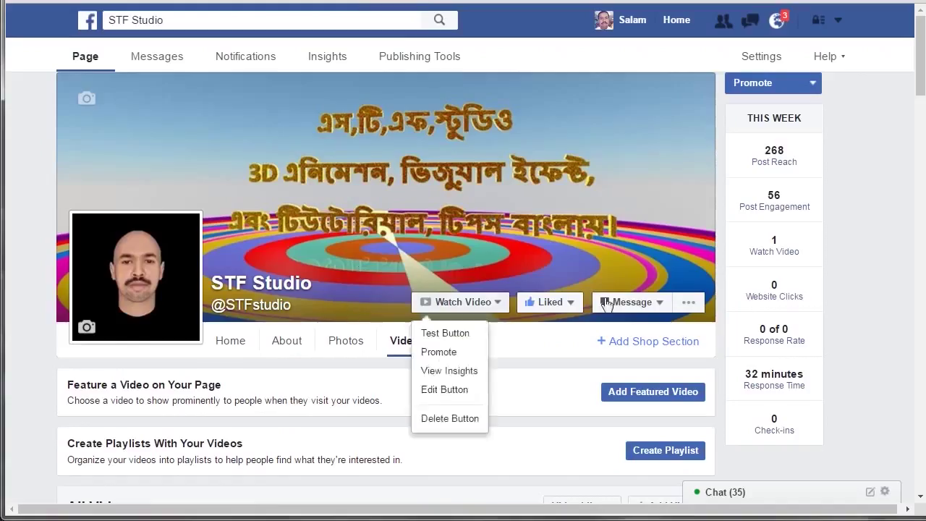
# Examine the Cinema 4D and RealFlow videos on the STF Studio Facebook page and again on the YouTube channel
pyautogui.scroll(-6, 265, 337)
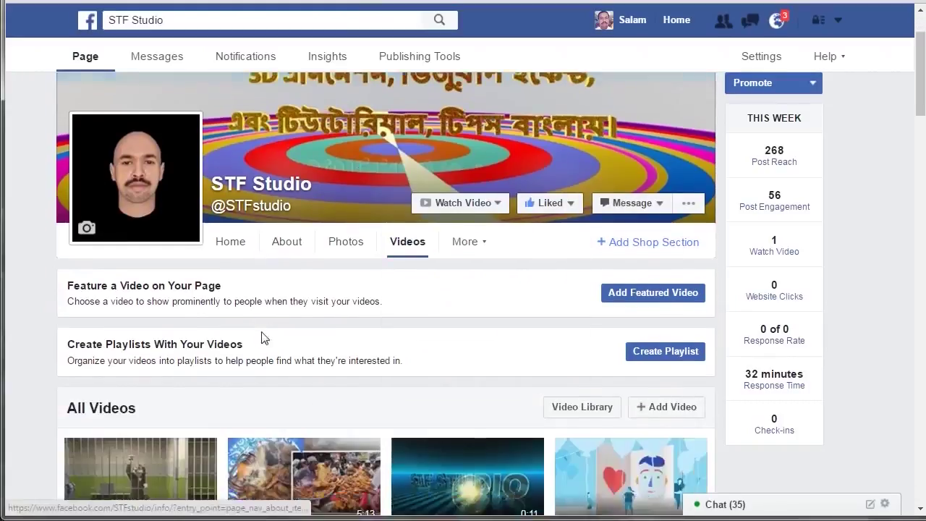
pyautogui.scroll(-5, 299, 333)
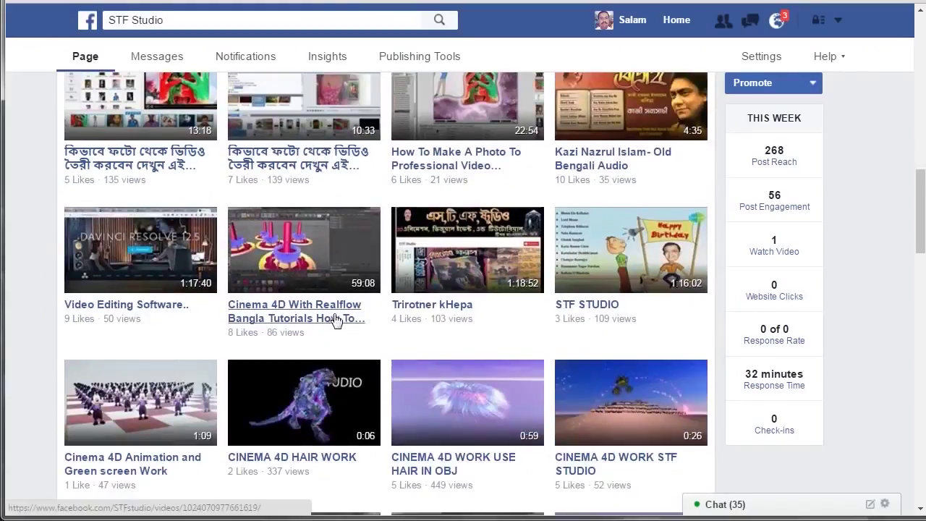
pyautogui.scroll(-3, 477, 314)
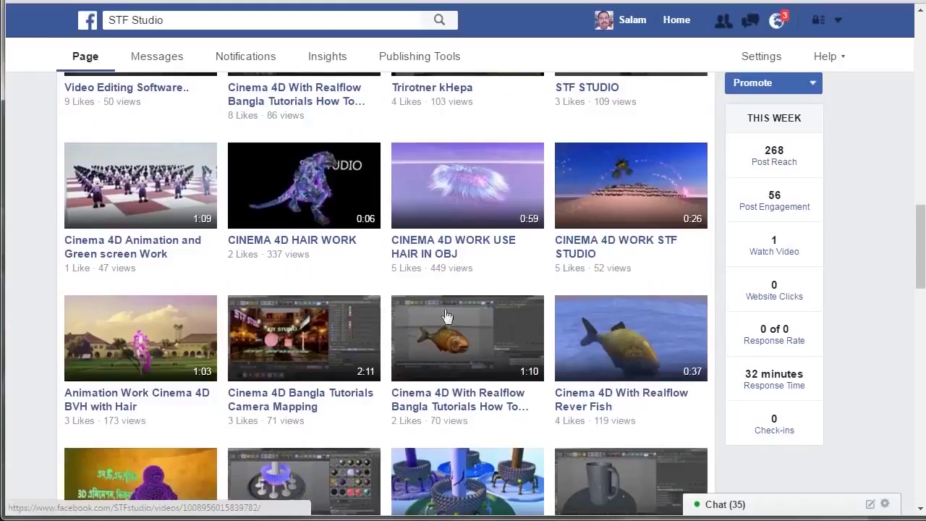
pyautogui.scroll(-5, 521, 354)
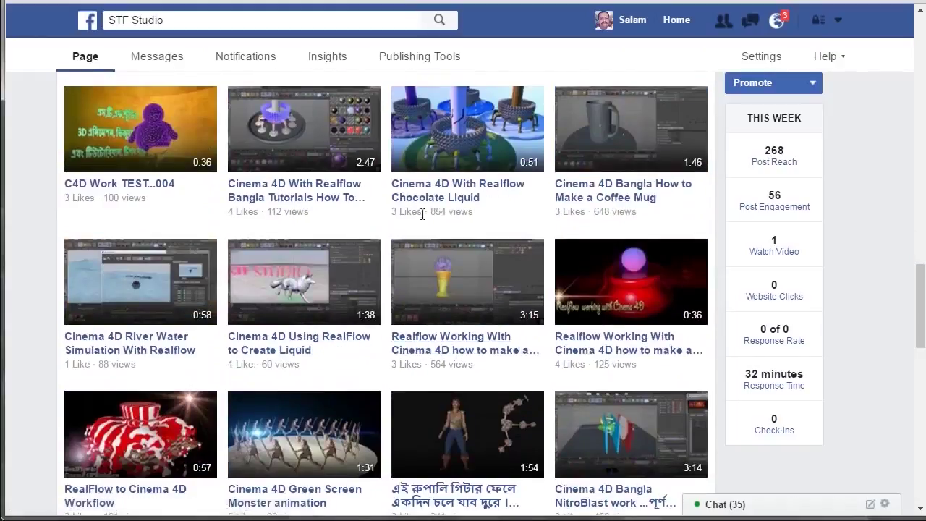
pyautogui.scroll(15, 424, 211)
pyautogui.scroll(5, 430, 209)
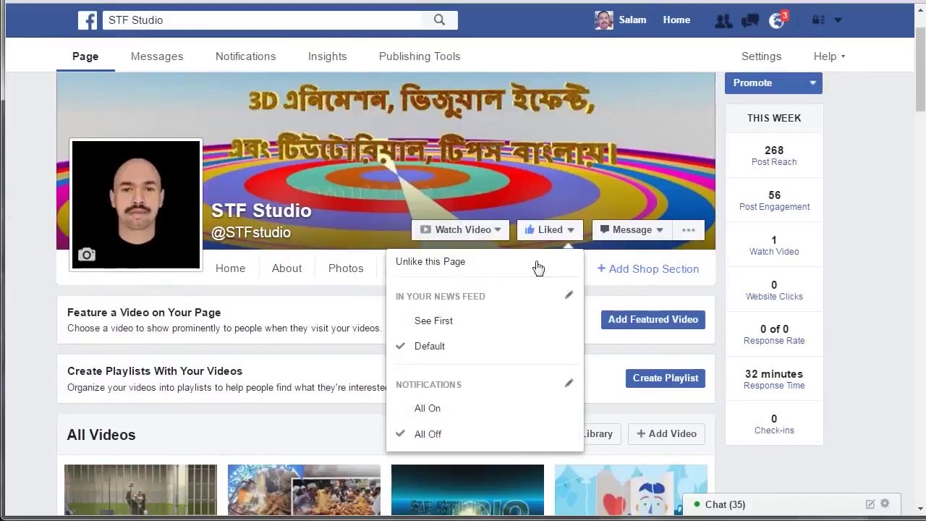
pyautogui.scroll(-15, 325, 376)
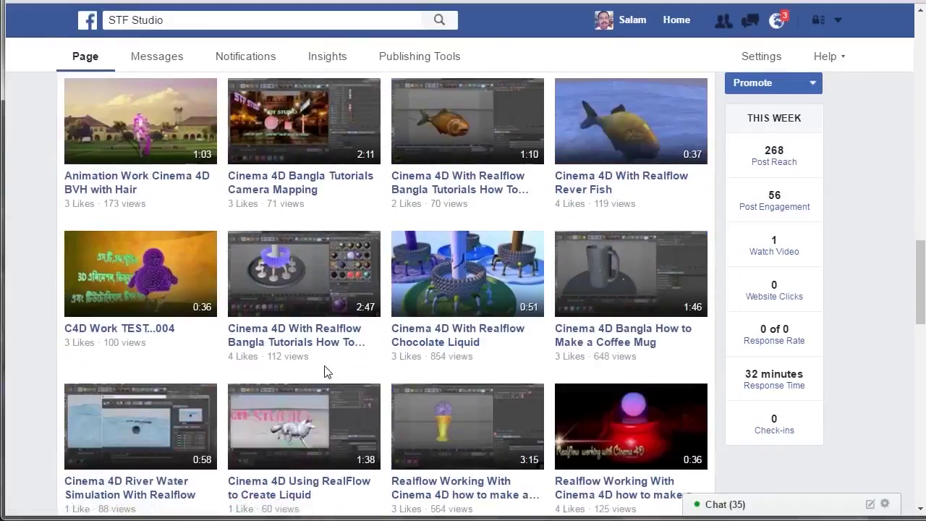
pyautogui.scroll(-8, 289, 322)
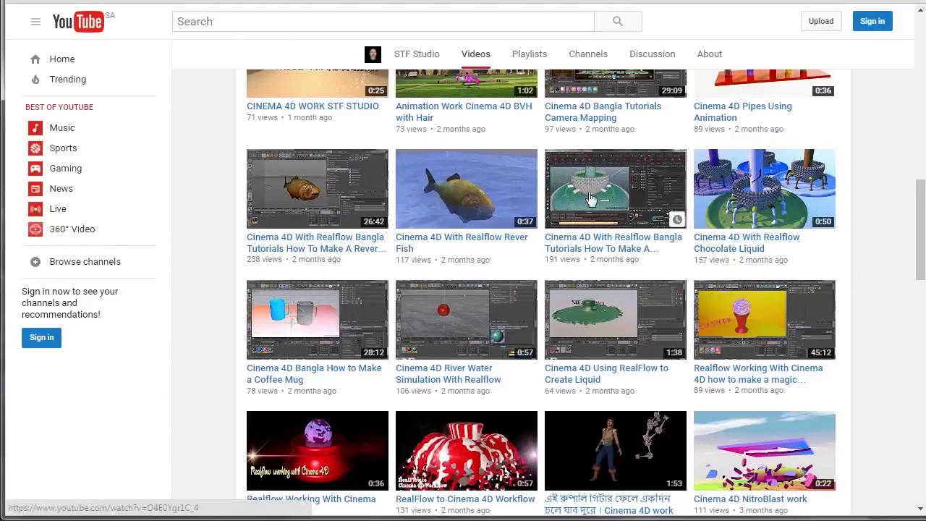
pyautogui.scroll(1, 589, 199)
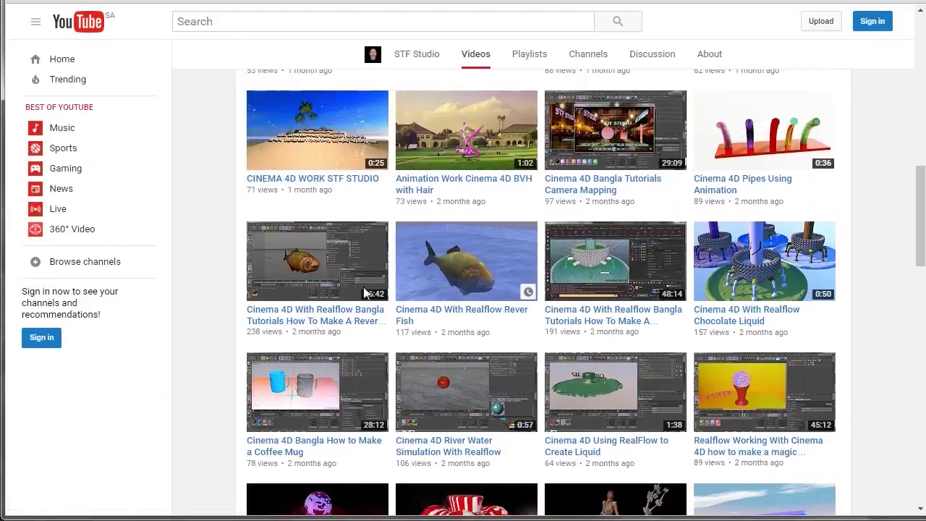
pyautogui.scroll(-3, 736, 280)
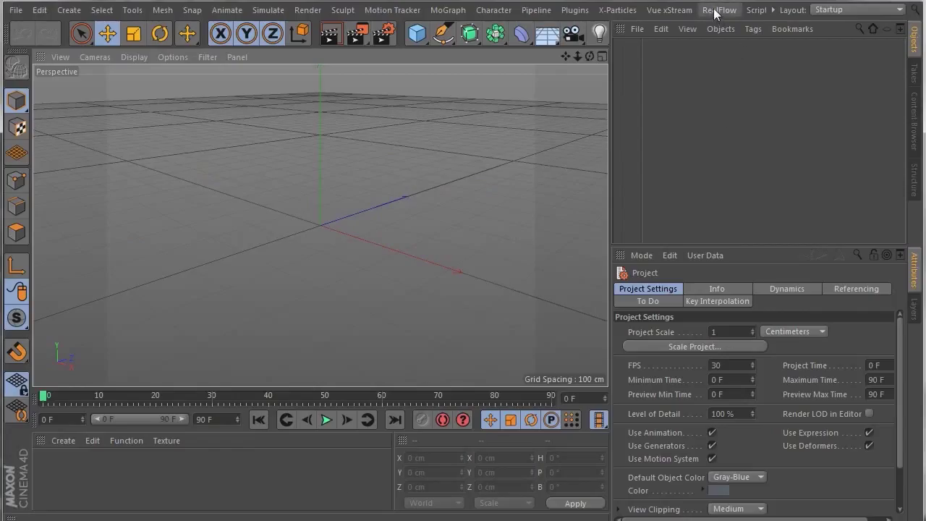
# Back in Cinema 4D, review the RealFlow commands, then examine the rendered fluid video in VLC at about 4 seconds
pyautogui.click(720, 10)
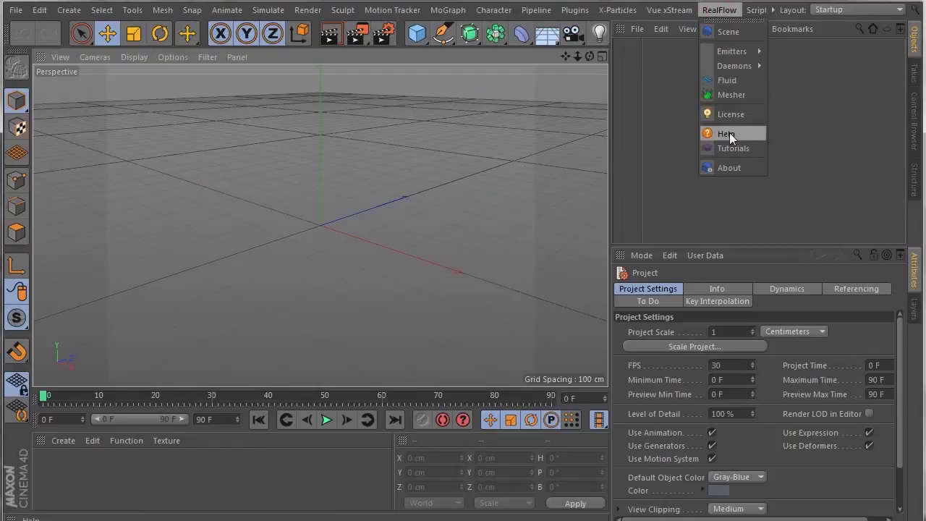
pyautogui.hotkey('alt', 'Tab')
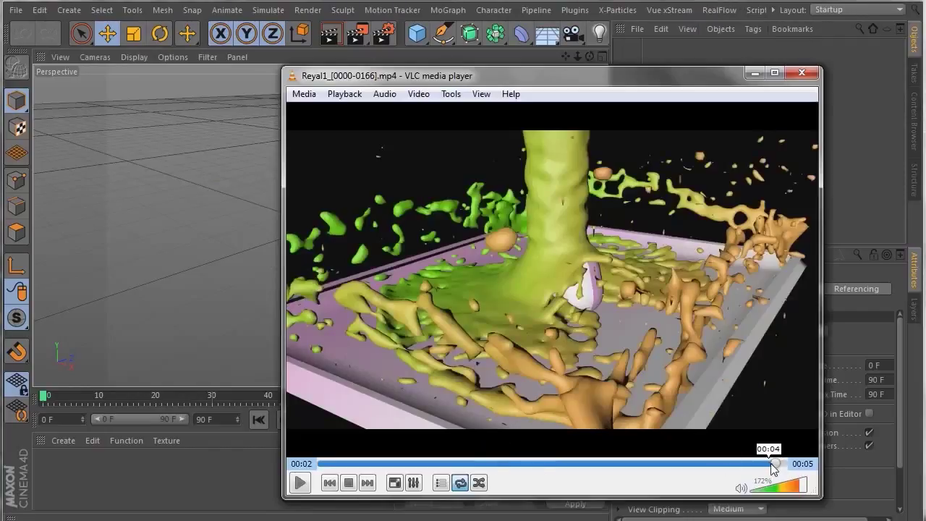
pyautogui.moveTo(773, 467); pyautogui.dragTo(692, 444)
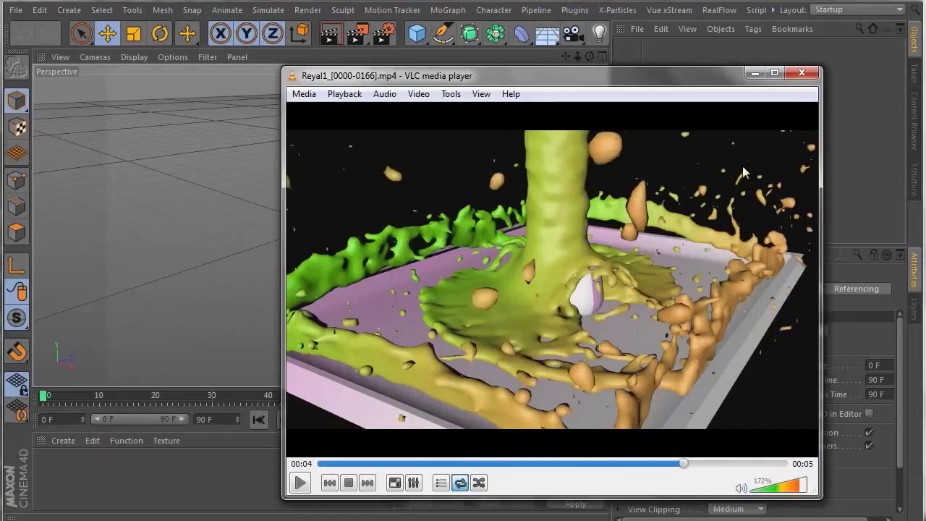
pyautogui.click(755, 73)
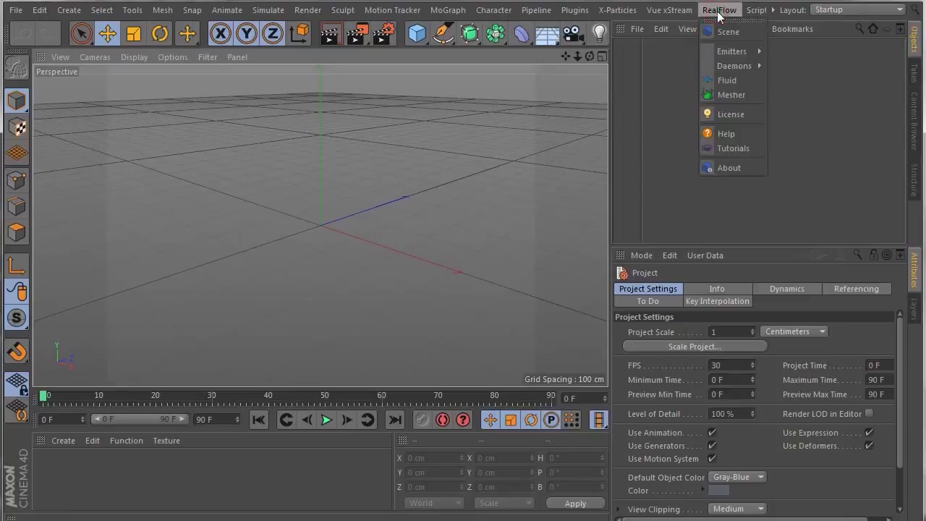
# Add a RealFlow Circle emitter to the scene and preview its particle emission, comparing it with the rendered video before stopping playback
pyautogui.moveTo(738, 51)
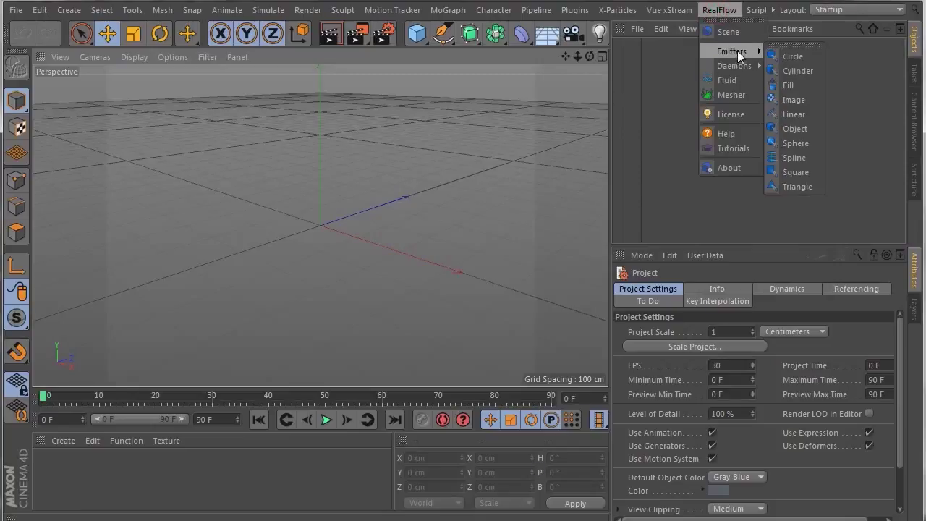
pyautogui.click(793, 55)
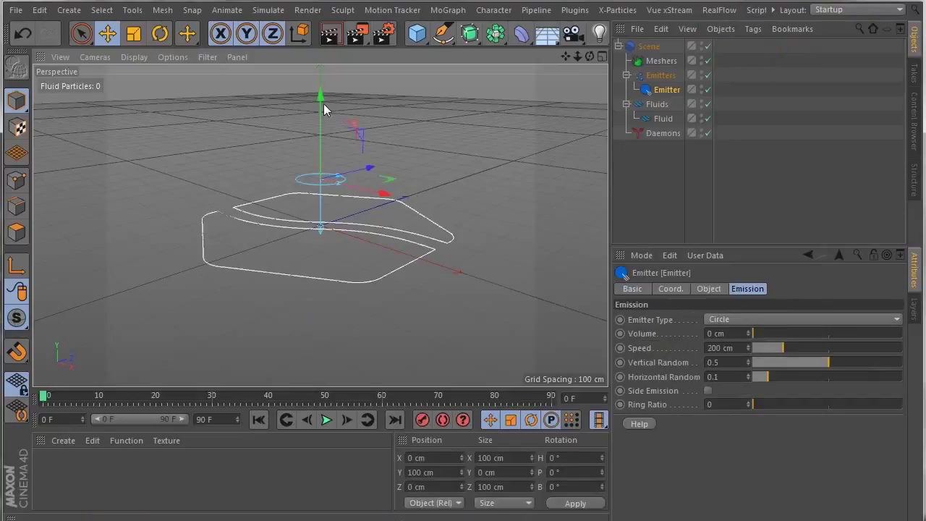
pyautogui.click(327, 421)
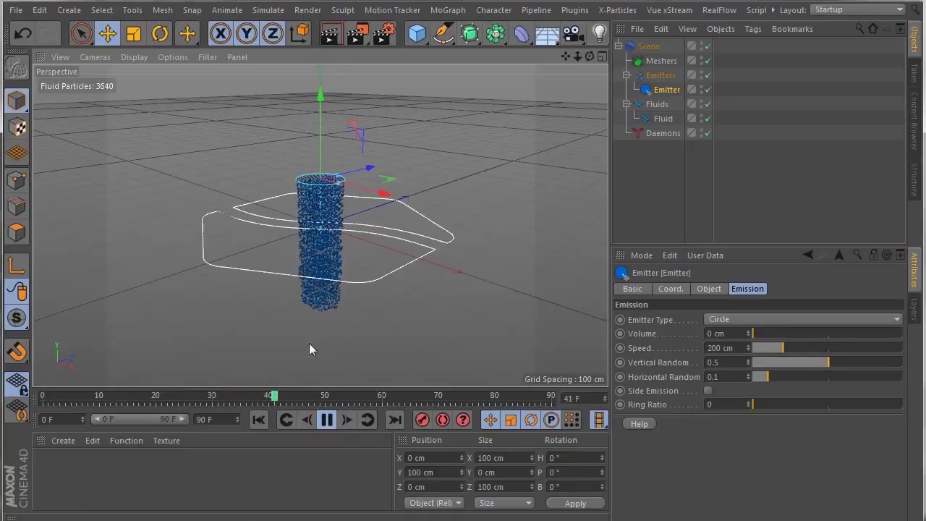
pyautogui.click(402, 517)
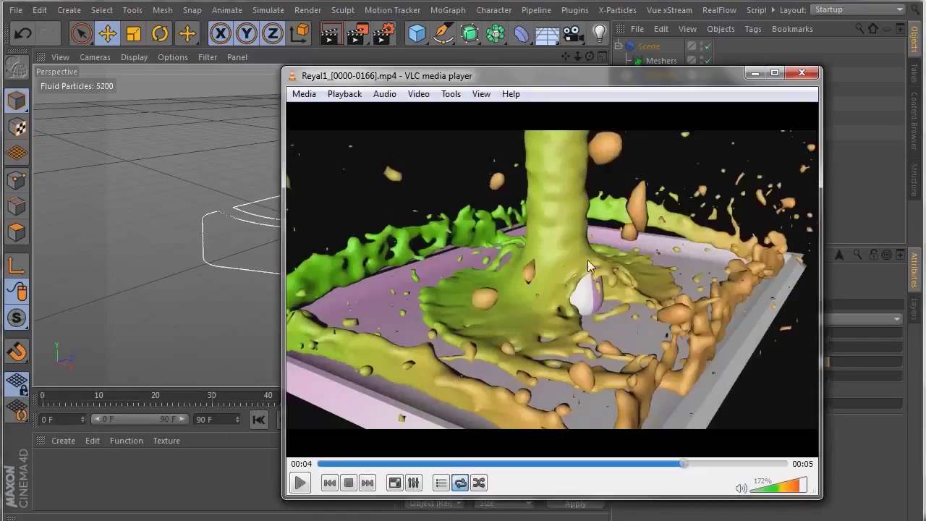
pyautogui.click(755, 73)
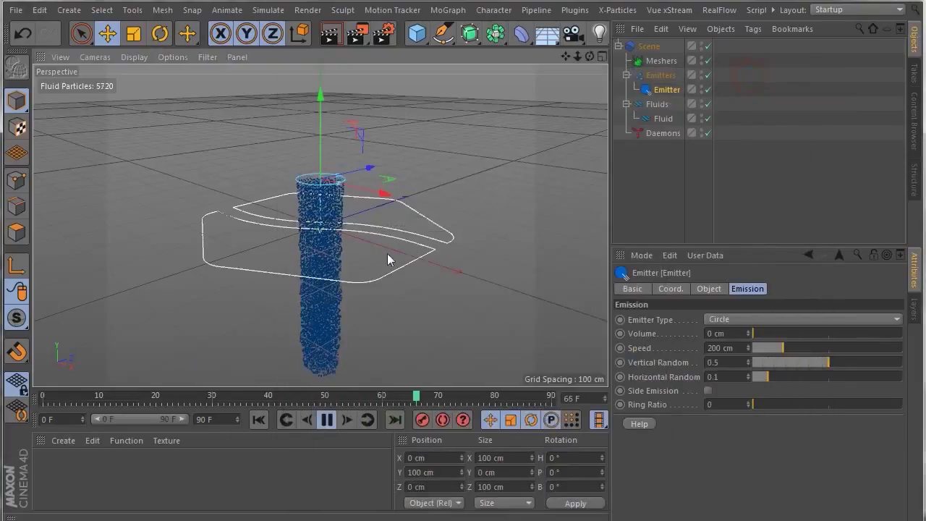
pyautogui.click(327, 420)
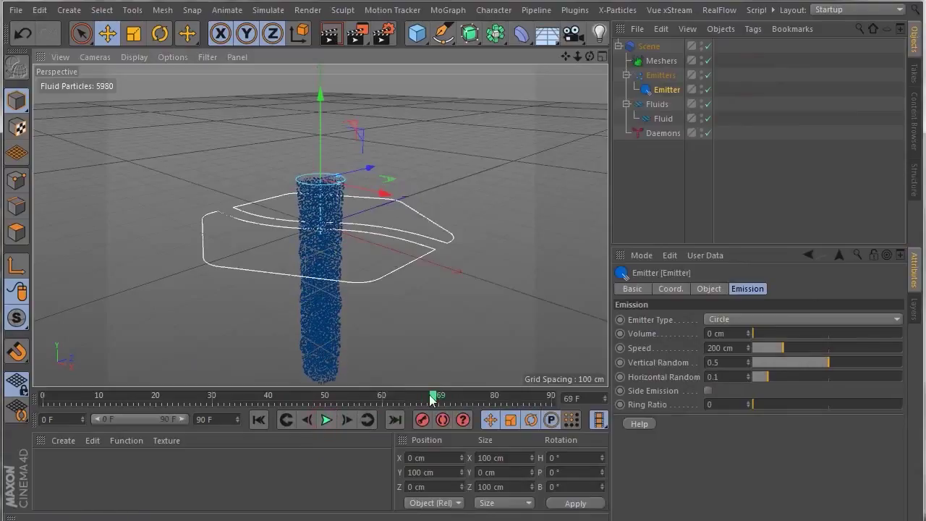
# Return the timeline to frame 0 and extend the project length and preview range to 200 frames
pyautogui.moveTo(433, 403); pyautogui.dragTo(7, 405)
pyautogui.doubleClick(222, 418)
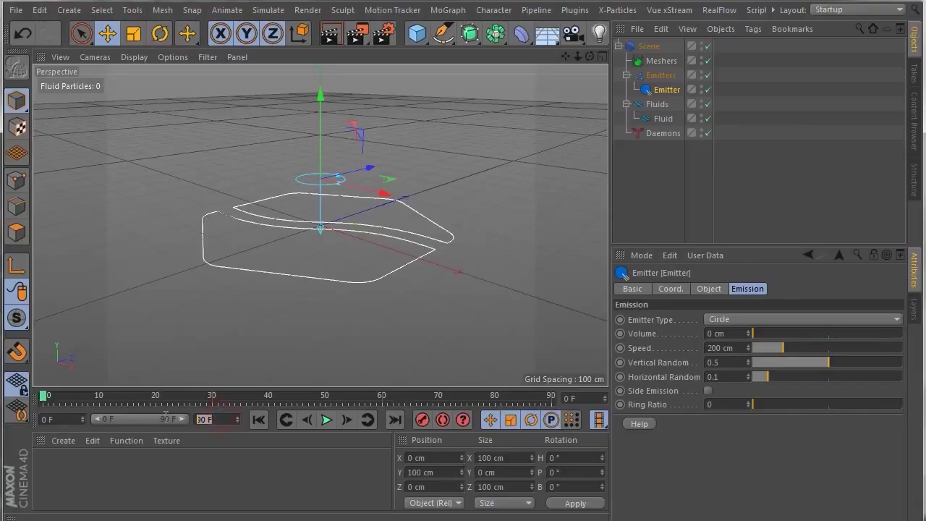
pyautogui.write('200')
pyautogui.moveTo(145, 419); pyautogui.dragTo(200, 421)
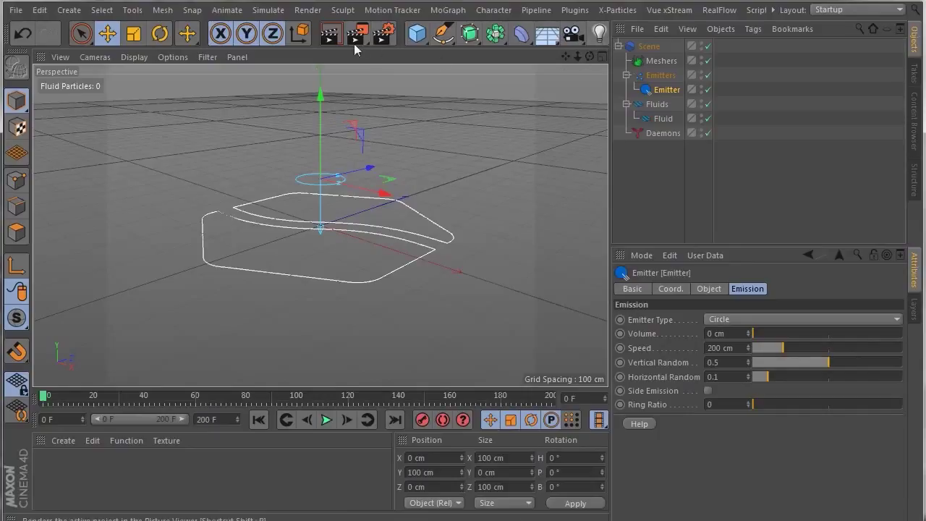
# Set the render output to the HDV/HDTV 720 25 film/video preset and close the render settings
pyautogui.click(384, 39)
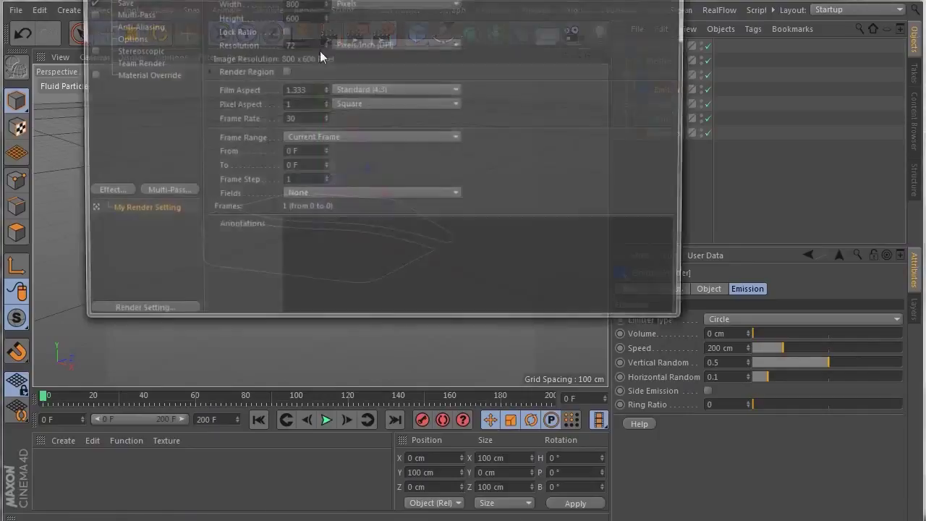
pyautogui.moveTo(260, 0); pyautogui.dragTo(303, 102)
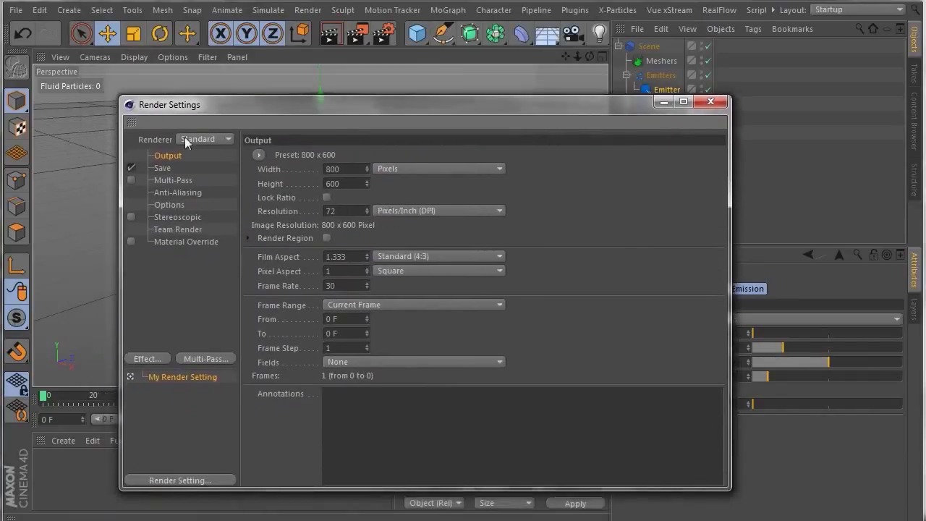
pyautogui.click(259, 155)
pyautogui.moveTo(292, 201)
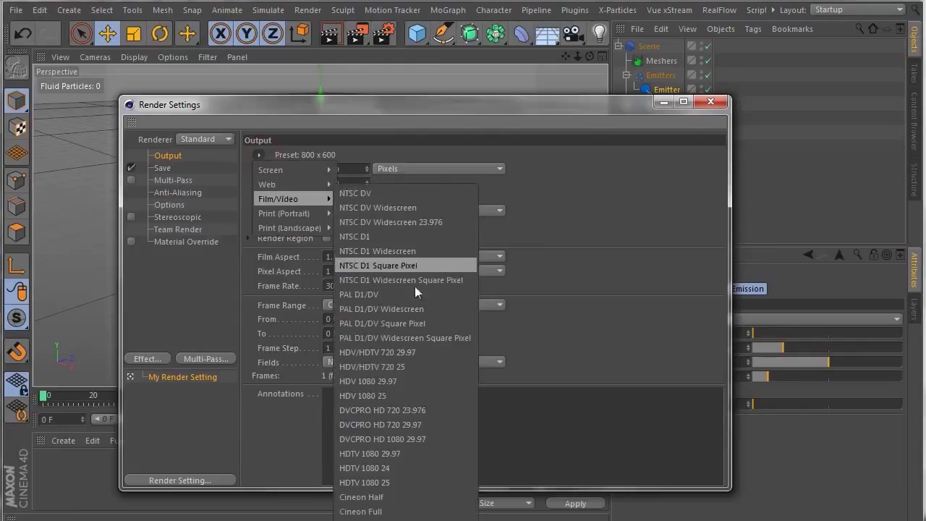
pyautogui.click(397, 367)
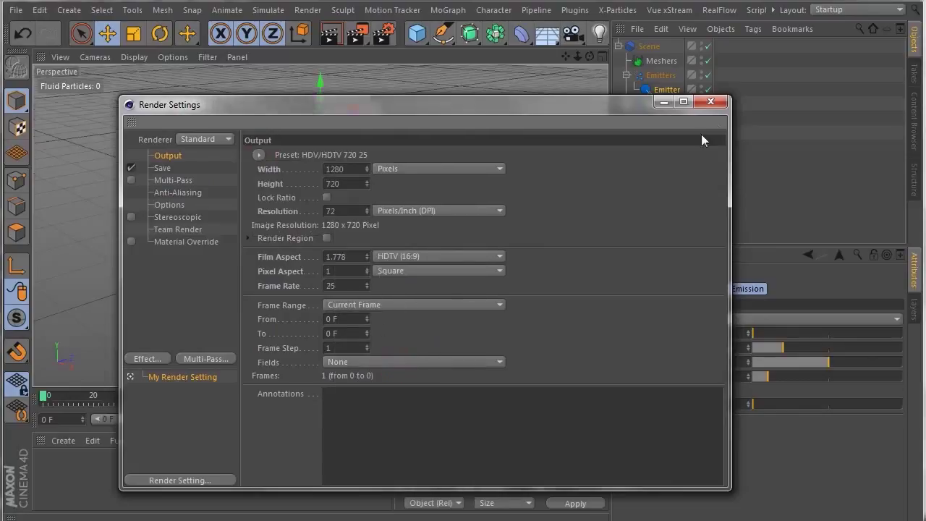
pyautogui.click(711, 101)
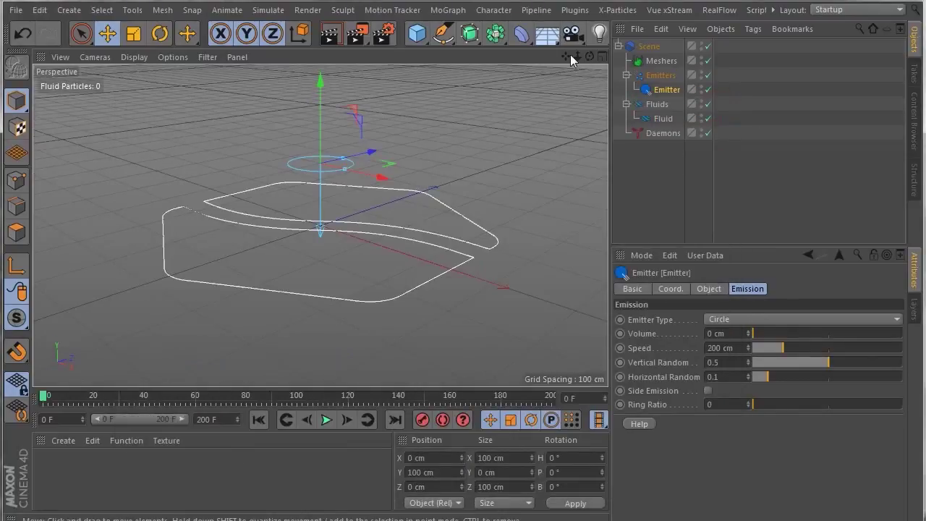
# Frame the emitter from a lower angle, preview its particle emission briefly, and return the timeline to frame 0
pyautogui.moveTo(565, 55); pyautogui.dragTo(552, 102)
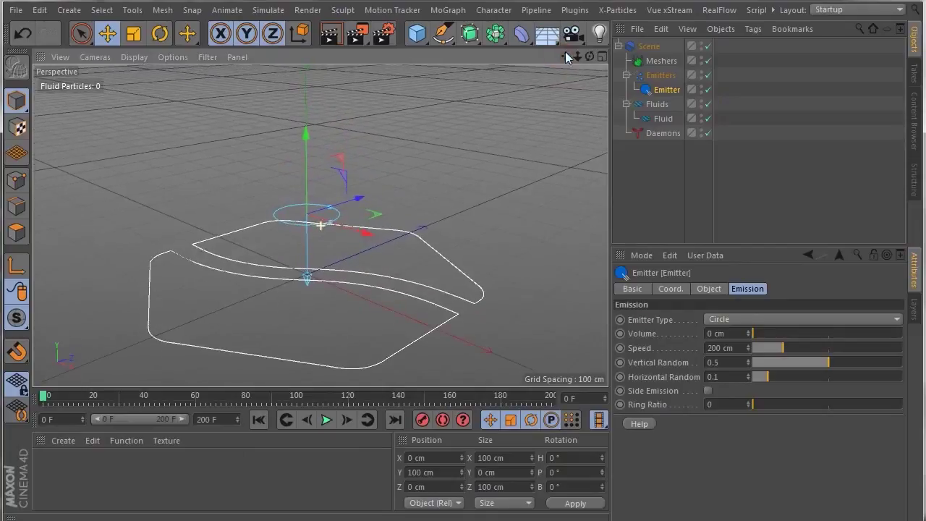
pyautogui.moveTo(590, 56); pyautogui.dragTo(558, 45)
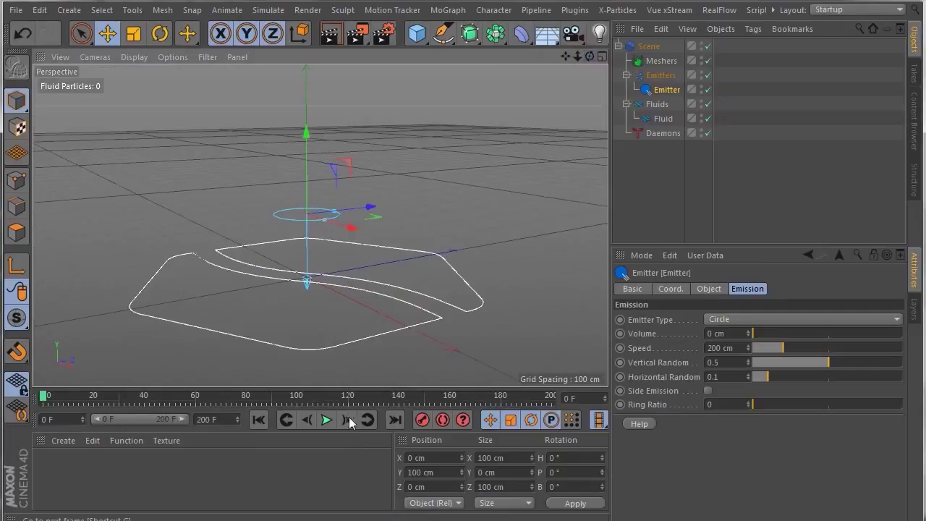
pyautogui.click(326, 420)
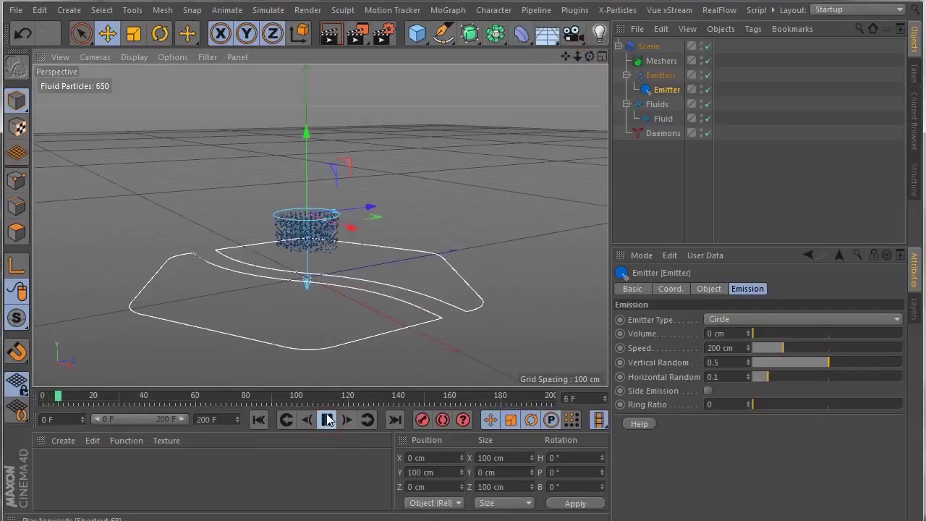
pyautogui.click(327, 420)
pyautogui.click(259, 421)
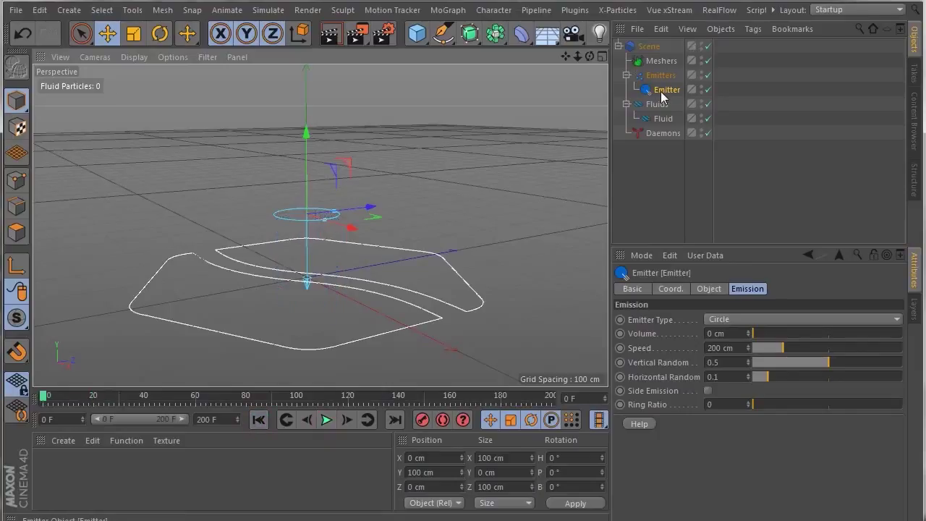
# Review the RealFlow emitter types, then play the circle emitter's simulation again and rewind it to frame 0
pyautogui.click(715, 9)
pyautogui.moveTo(738, 55)
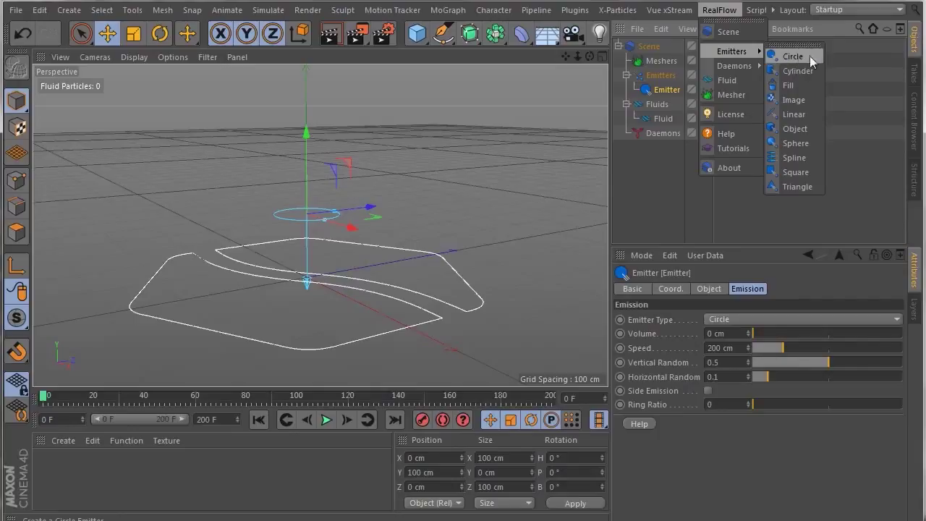
pyautogui.click(632, 180)
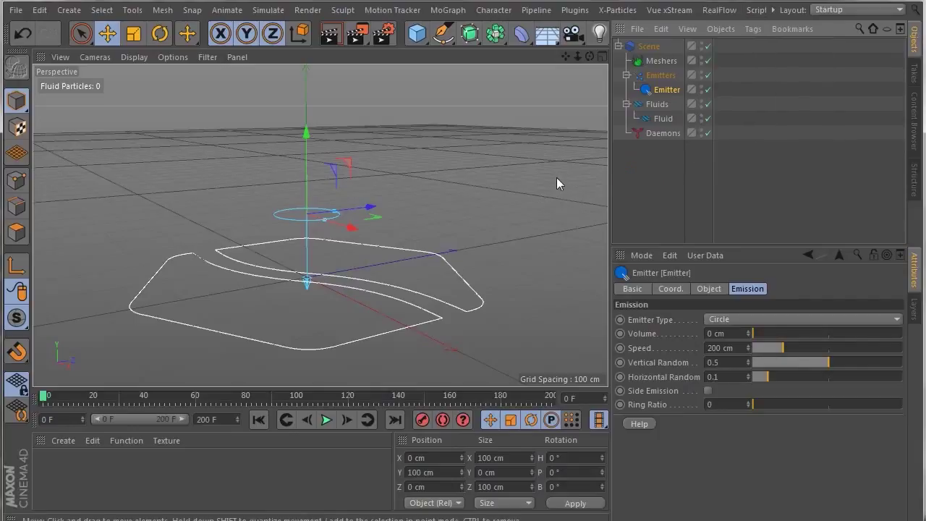
pyautogui.click(327, 420)
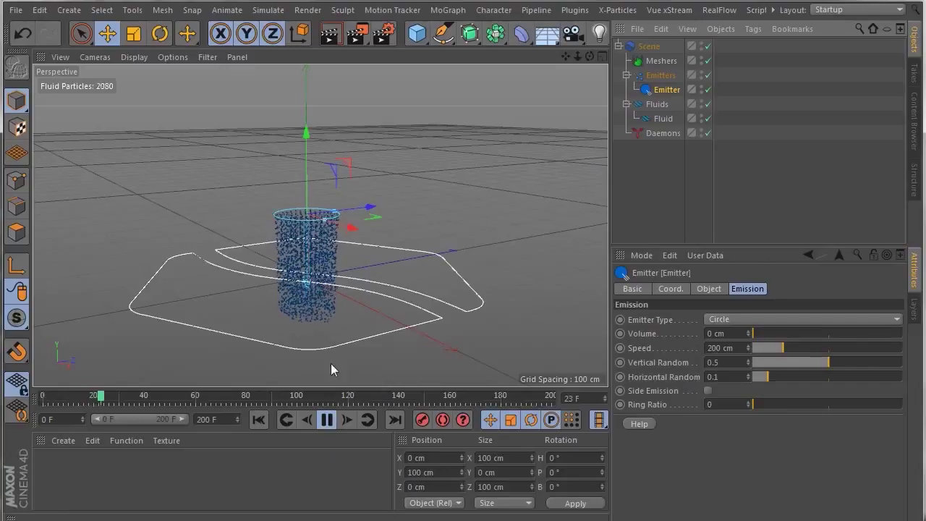
pyautogui.click(327, 419)
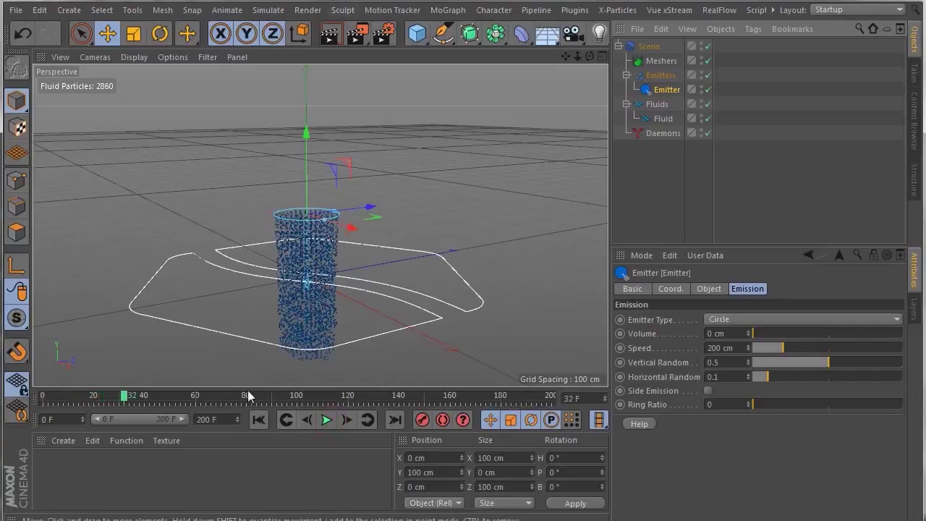
pyautogui.click(258, 420)
# Review the primitive objects and RealFlow commands, then examine the geometry tools in standalone RealFlow for comparison
pyautogui.click(418, 34)
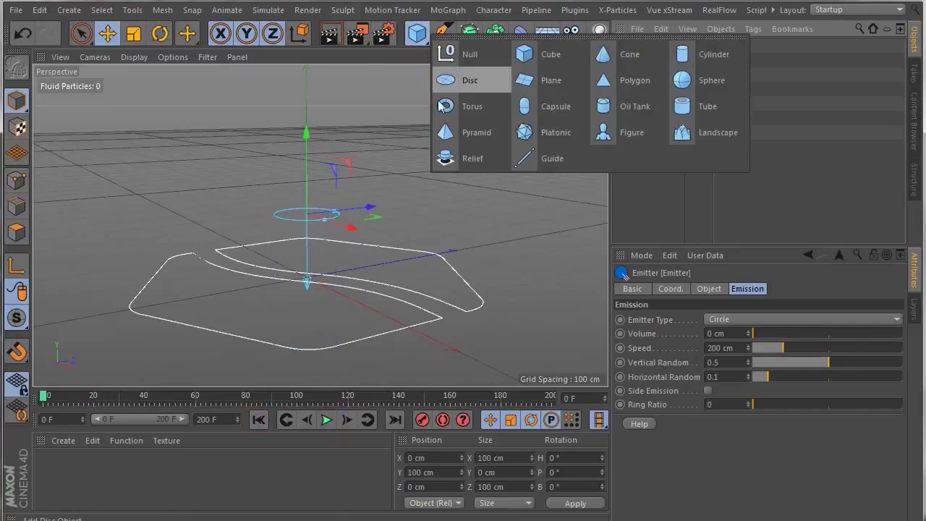
pyautogui.click(366, 197)
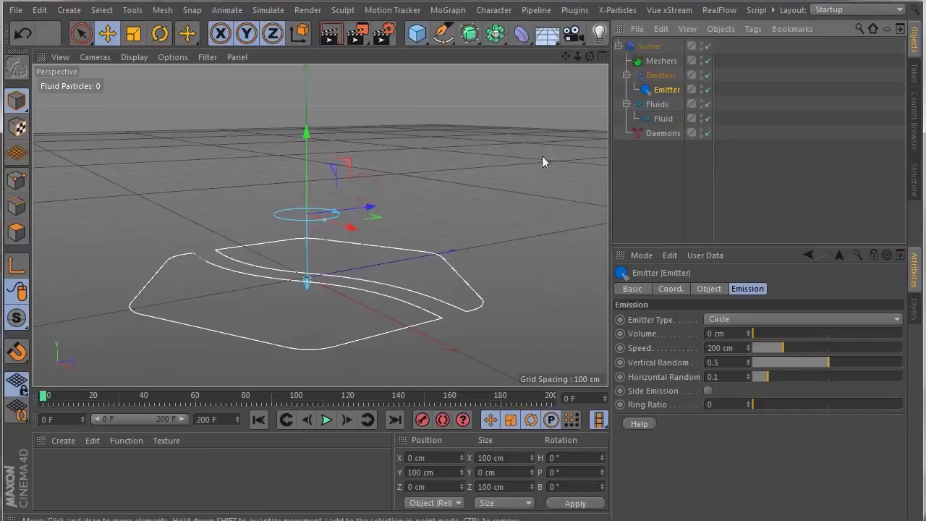
pyautogui.click(721, 10)
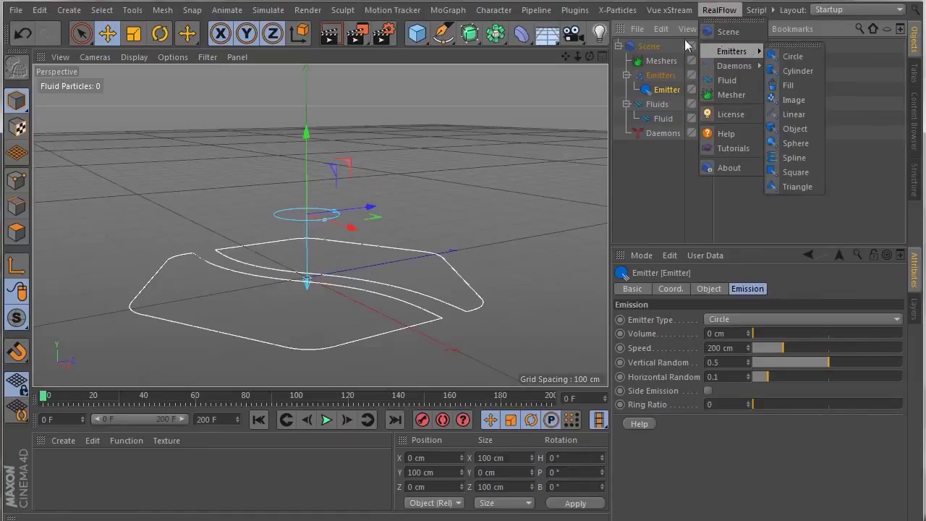
pyautogui.click(644, 194)
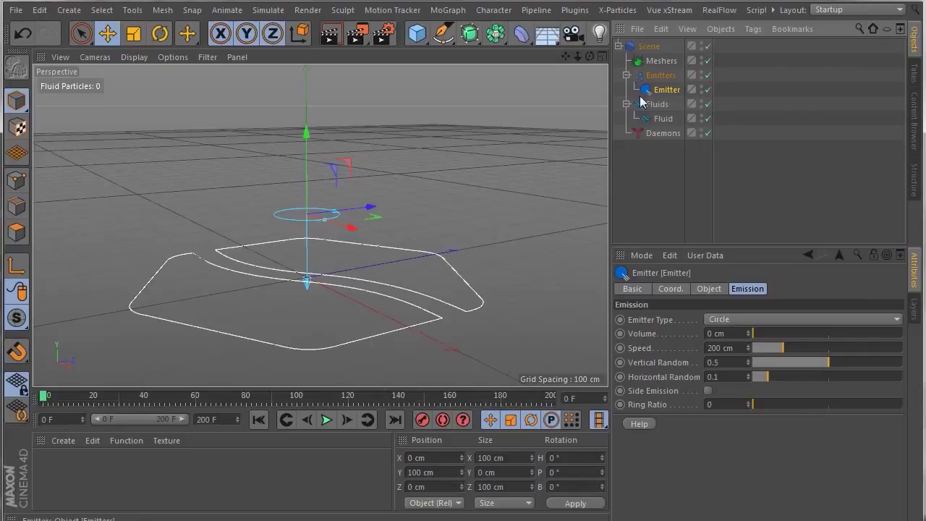
pyautogui.click(718, 10)
pyautogui.moveTo(729, 52)
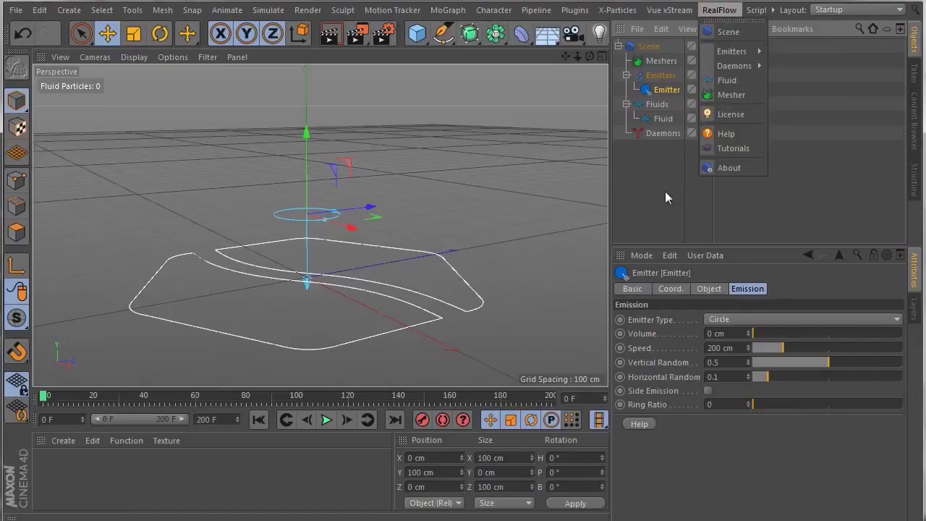
pyautogui.click(641, 186)
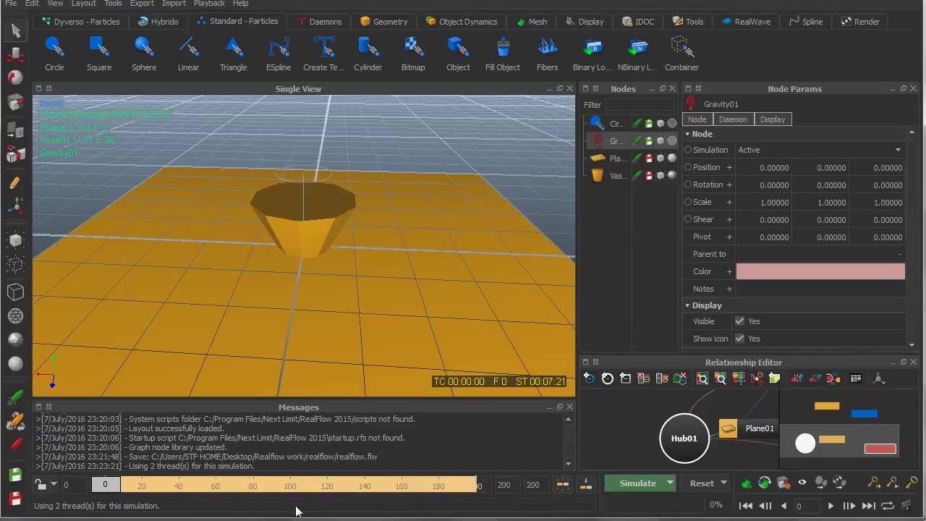
pyautogui.click(392, 21)
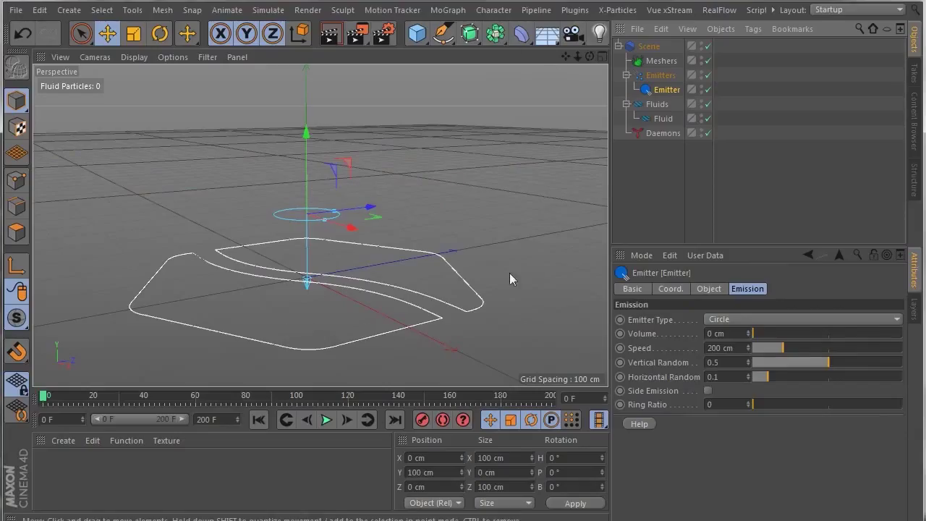
# Add a Plane beneath the emitter and enlarge it to about 716 by 708 cm
pyautogui.click(420, 33)
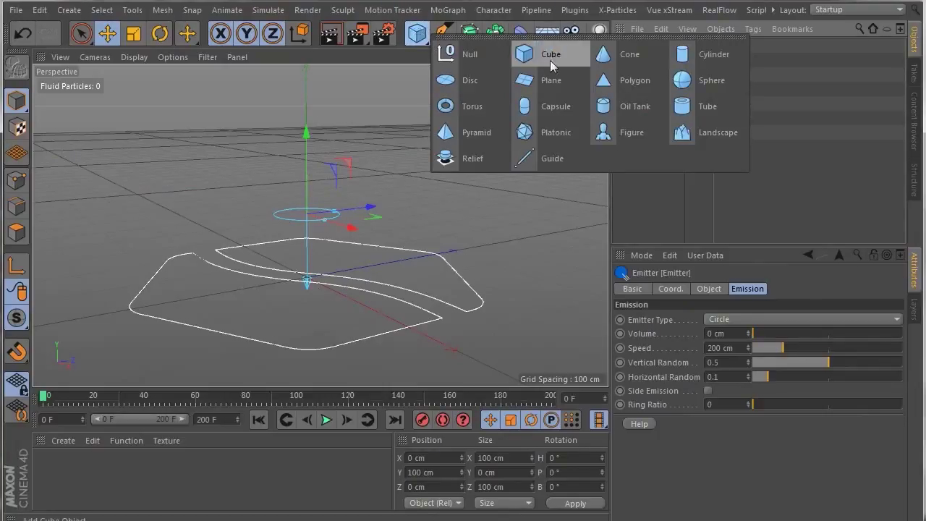
pyautogui.click(553, 83)
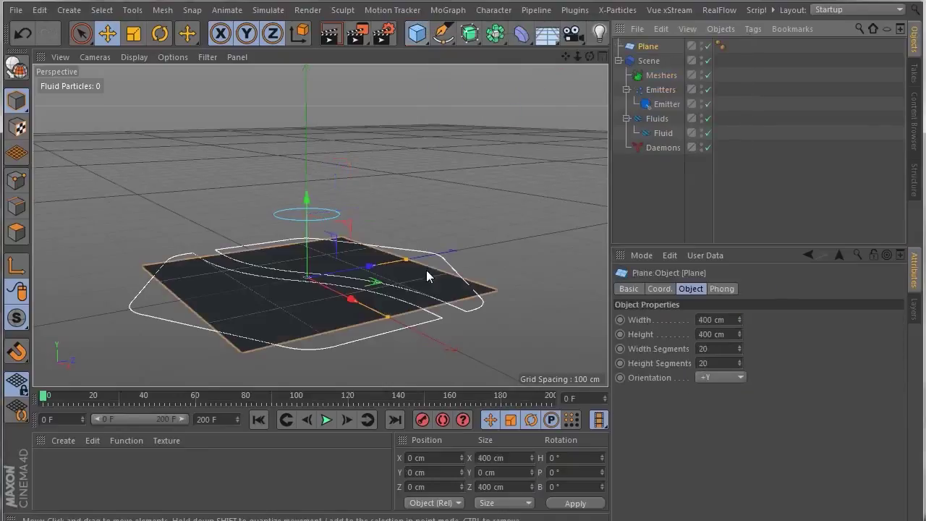
pyautogui.moveTo(405, 258); pyautogui.dragTo(468, 257)
pyautogui.moveTo(387, 317); pyautogui.dragTo(484, 362)
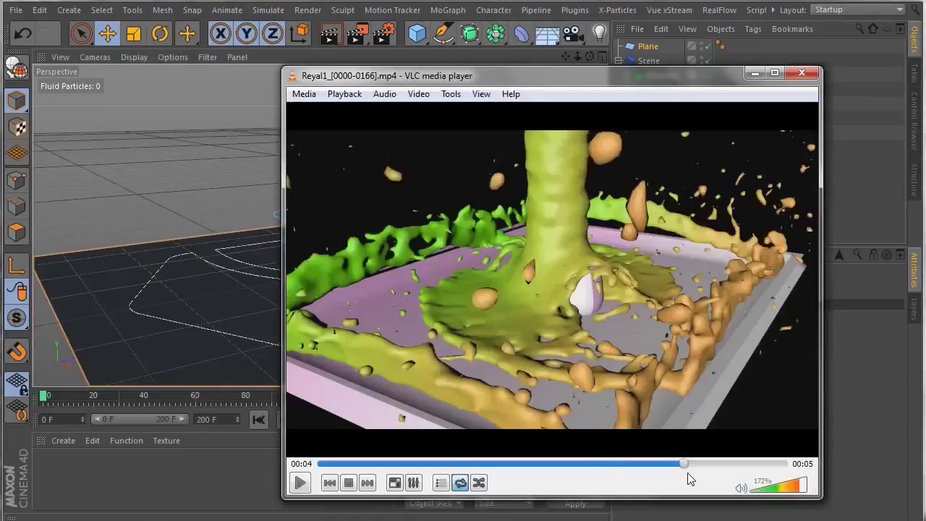
# Examine the rendered fluid video in VLC at about 2 seconds, then return to the Cinema 4D scene
pyautogui.moveTo(684, 466); pyautogui.dragTo(503, 465)
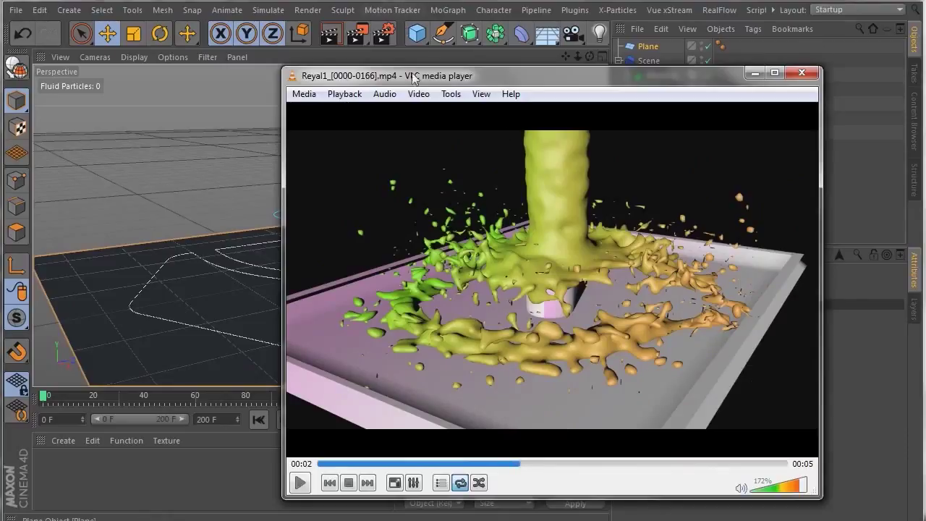
pyautogui.click(139, 83)
pyautogui.click(339, 175)
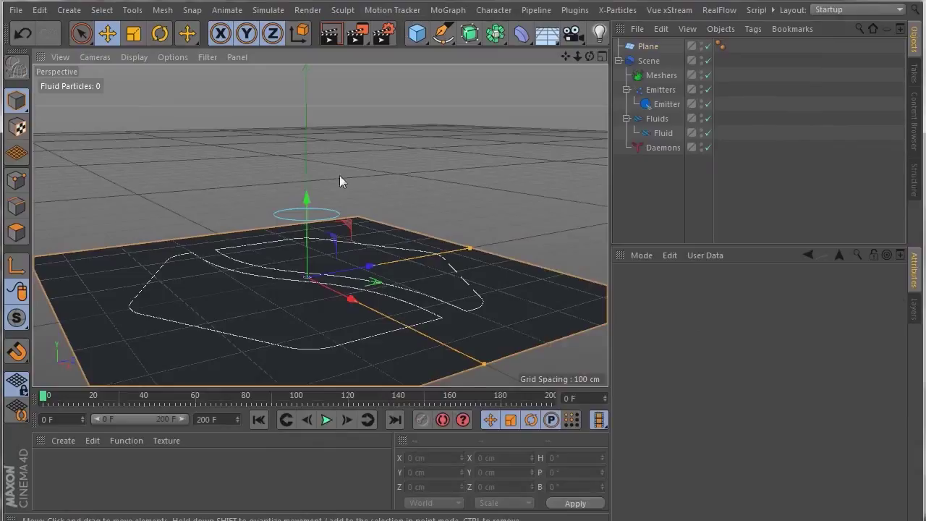
# Select the circle emitter, preview how its particles meet the plane, and return the timeline to frame 0
pyautogui.click(666, 105)
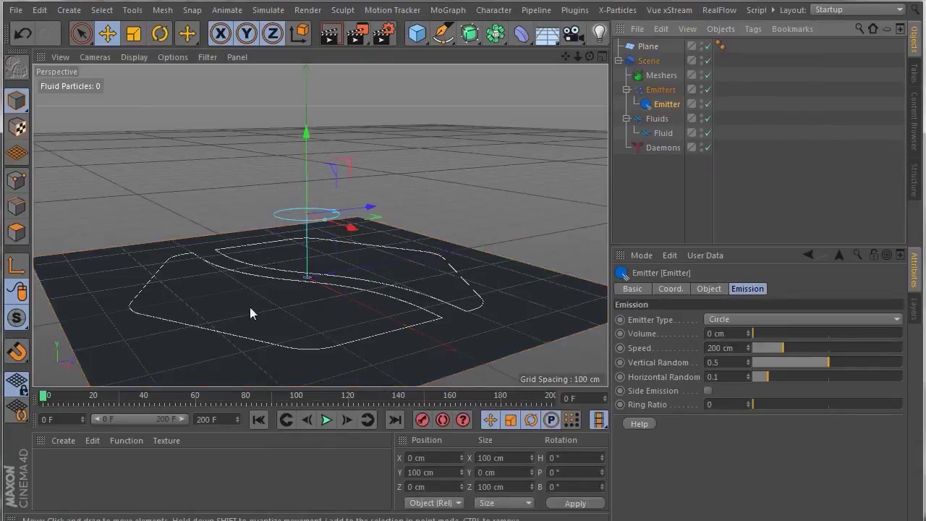
pyautogui.click(327, 420)
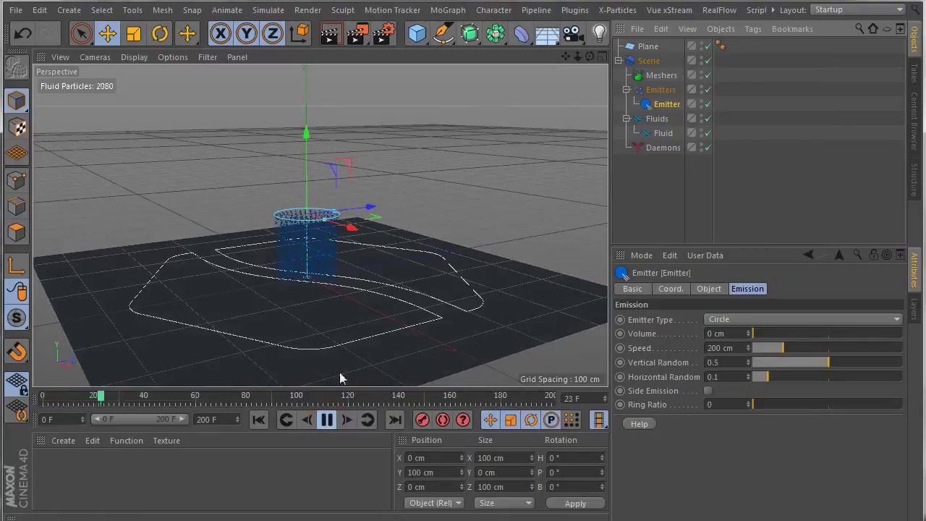
pyautogui.click(327, 421)
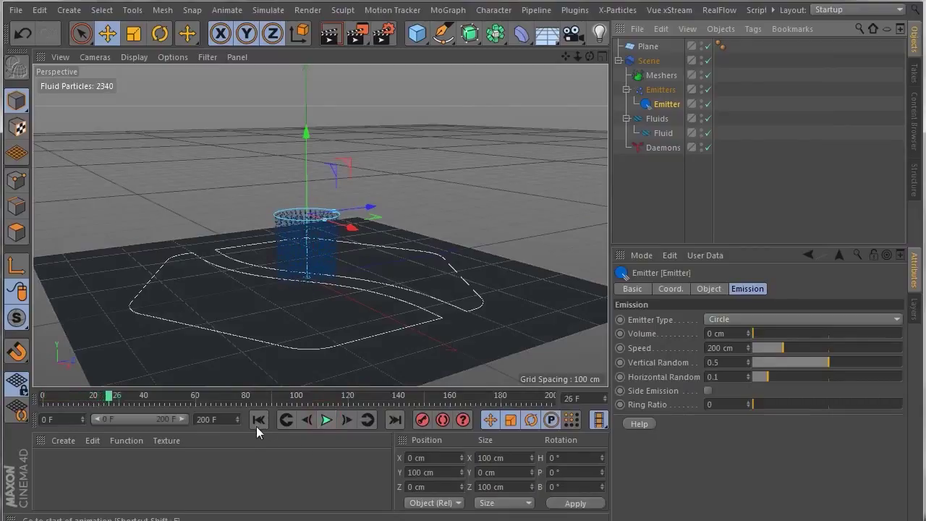
pyautogui.click(258, 420)
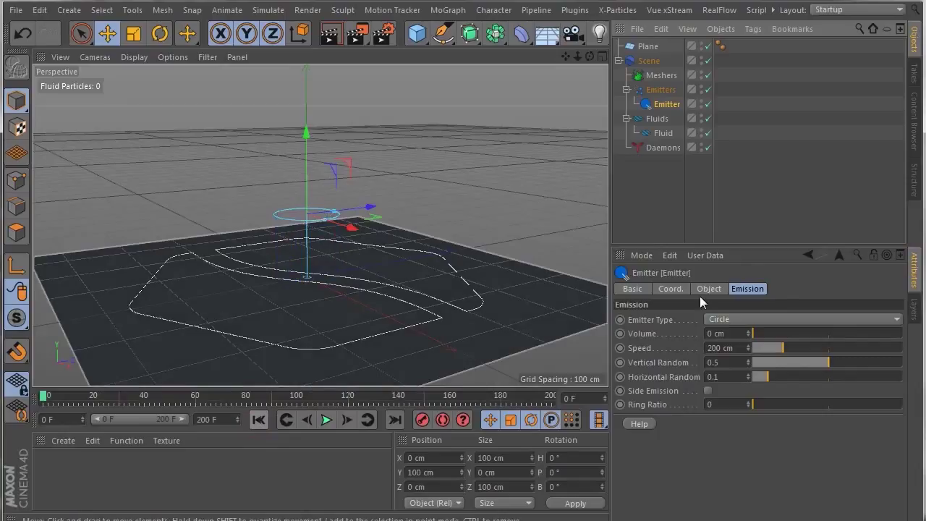
# Move the Plane below the RealFlow Scene in the object hierarchy and keep it selected
pyautogui.moveTo(643, 47); pyautogui.dragTo(665, 175)
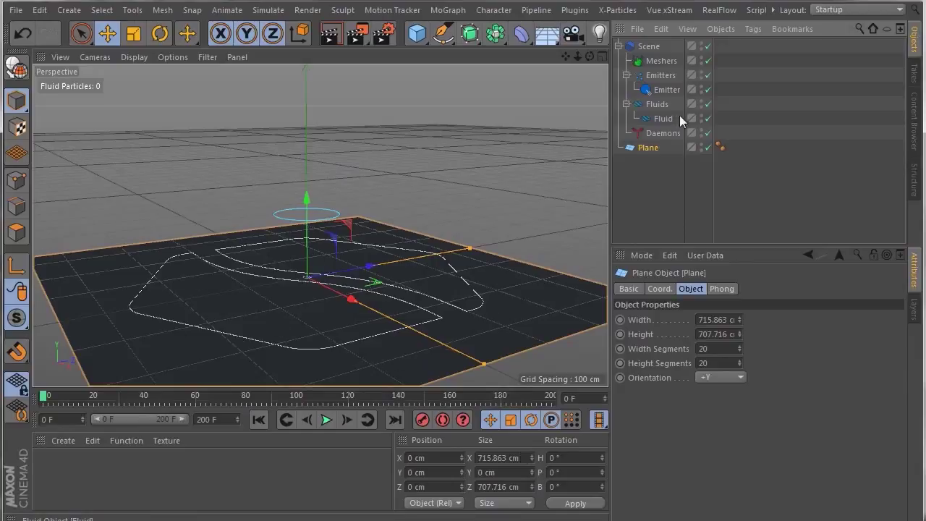
pyautogui.moveTo(638, 149); pyautogui.dragTo(678, 210)
pyautogui.press('Delete')
pyautogui.click(638, 150)
# Review the tag categories available for the Plane without adding a tag
pyautogui.rightClick(646, 148)
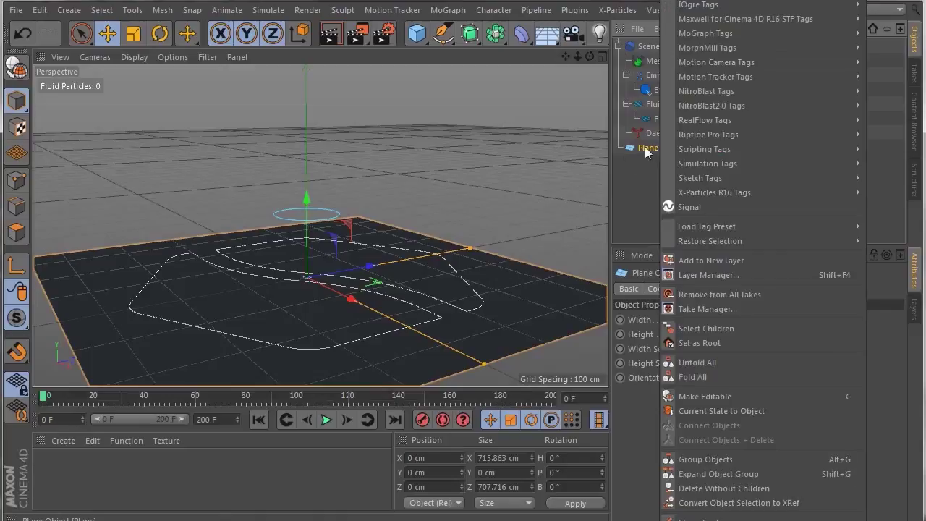
pyautogui.click(644, 156)
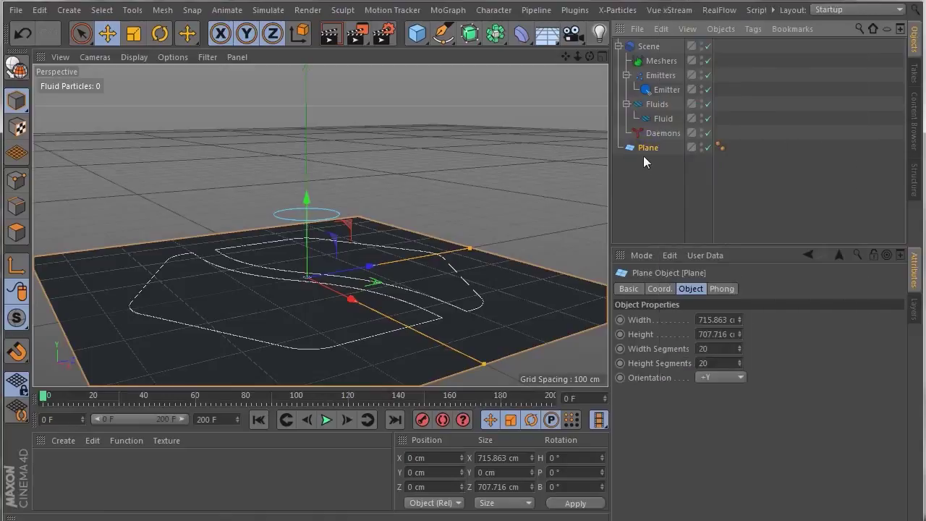
pyautogui.rightClick(647, 147)
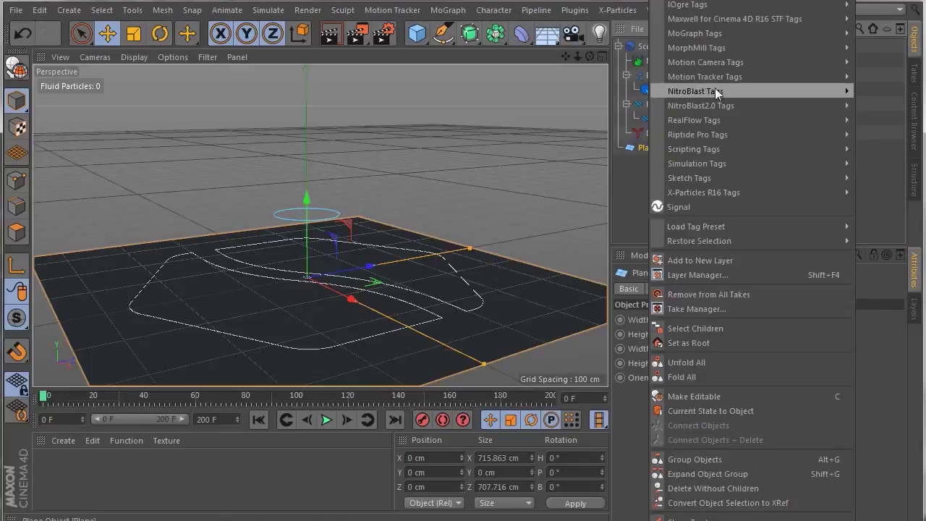
pyautogui.moveTo(698, 63)
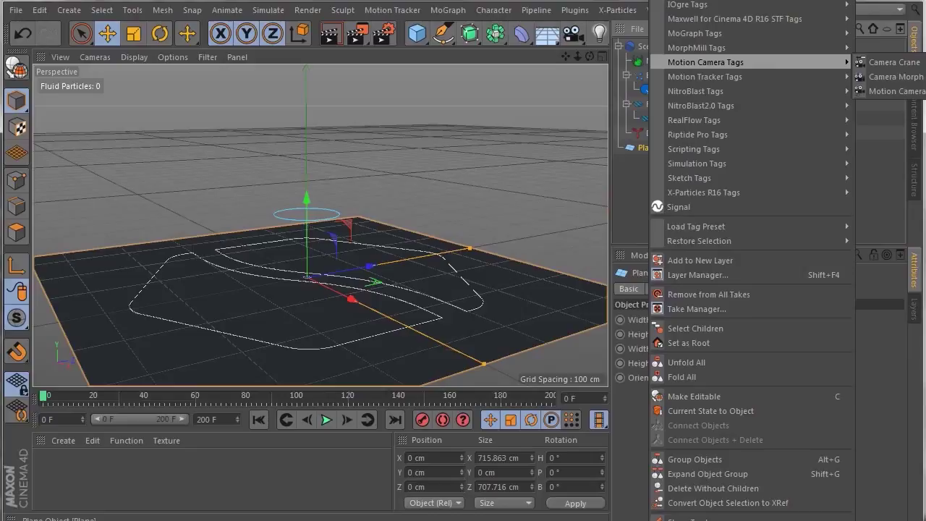
pyautogui.click(569, 99)
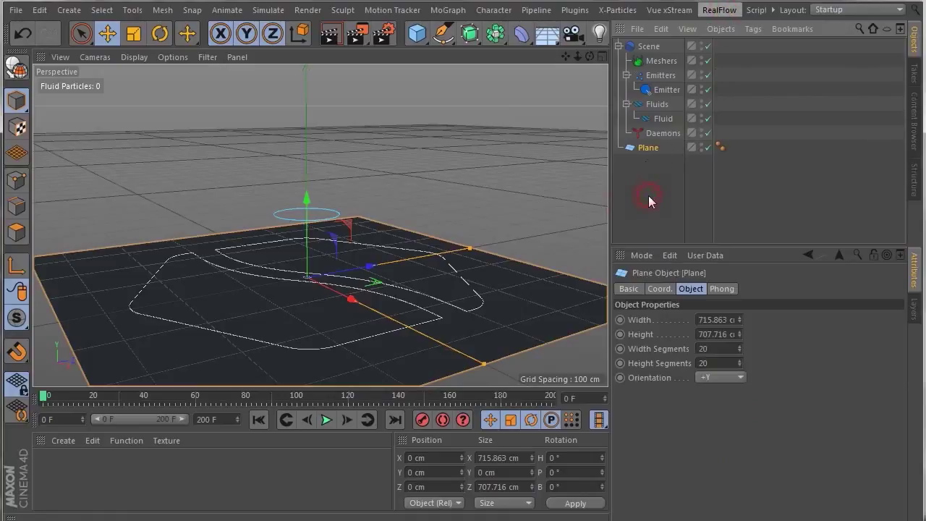
# Add a RealFlow Collider tag to the Plane and preview the simulation from frame 0 to frame 54
pyautogui.click(644, 147)
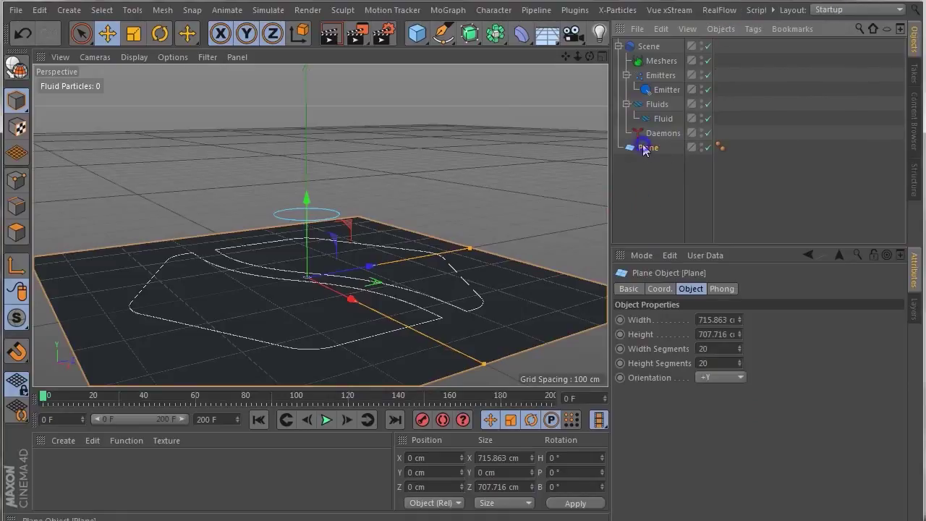
pyautogui.rightClick(645, 148)
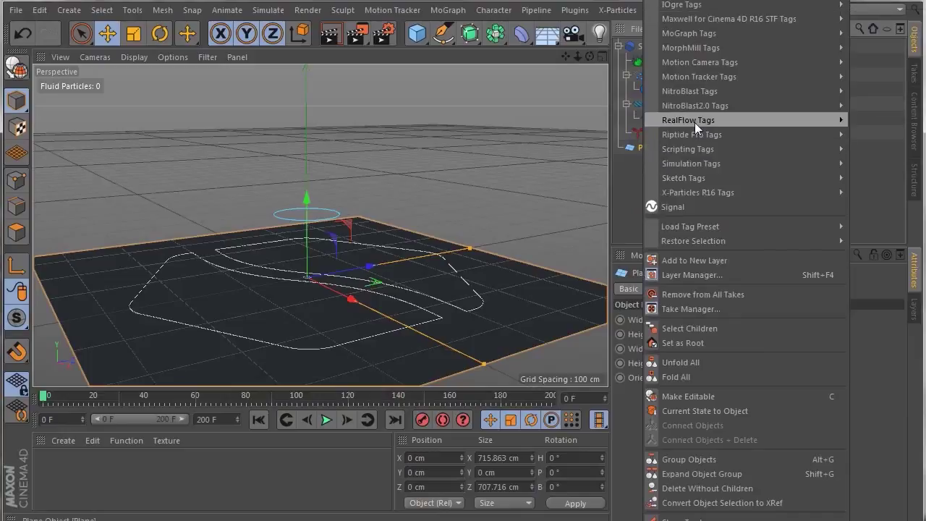
pyautogui.moveTo(687, 121)
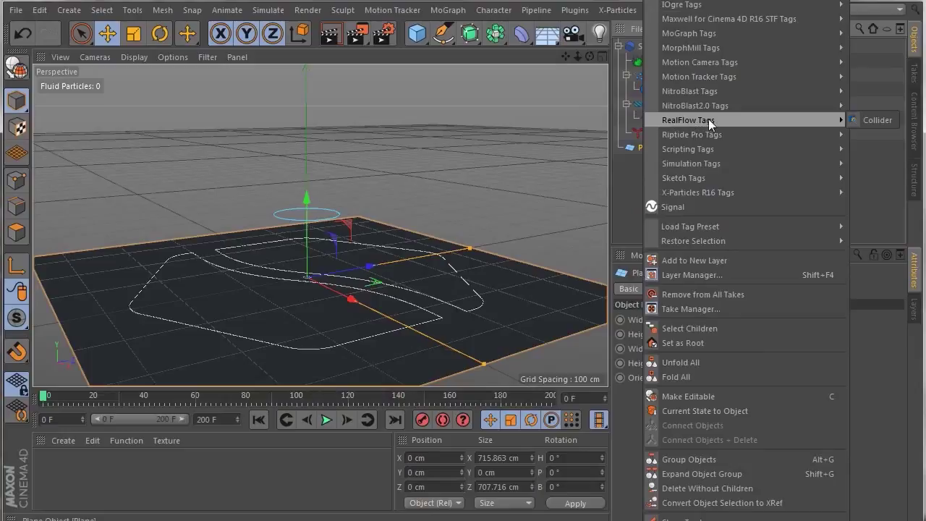
pyautogui.click(878, 120)
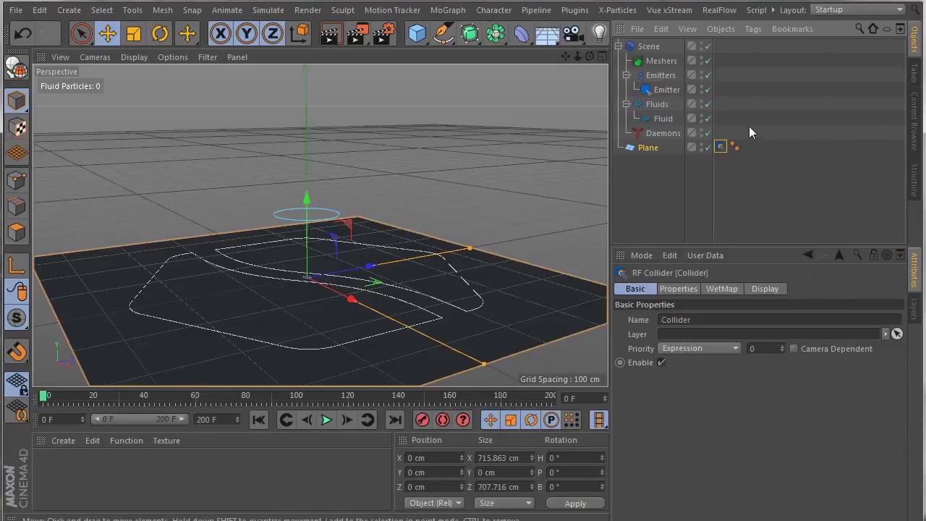
pyautogui.click(260, 419)
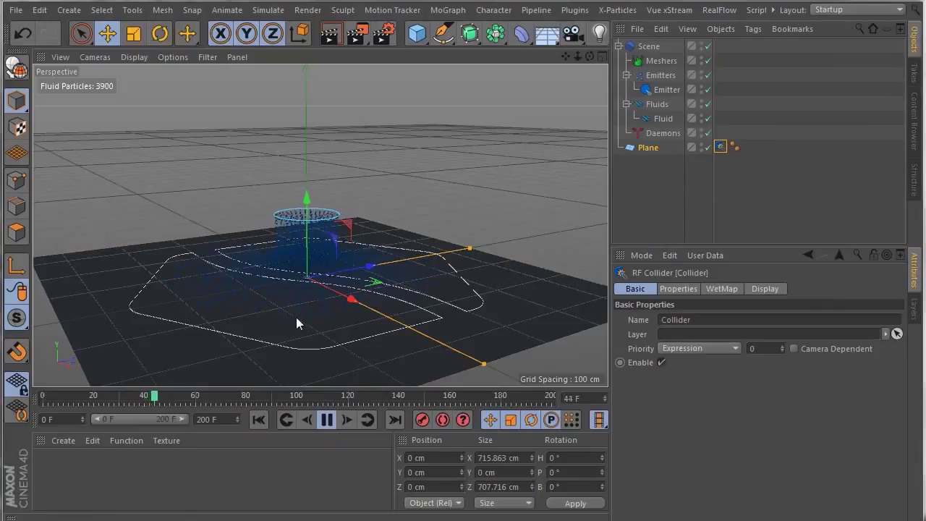
pyautogui.click(327, 421)
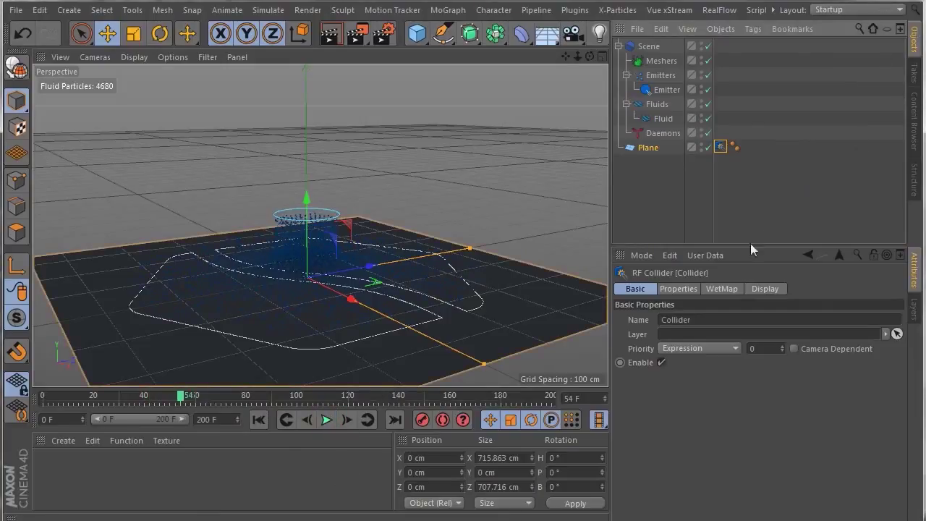
# Create a pink material with H 304.706, S 37% and V 100%, and apply it to the Plane
pyautogui.doubleClick(171, 482)
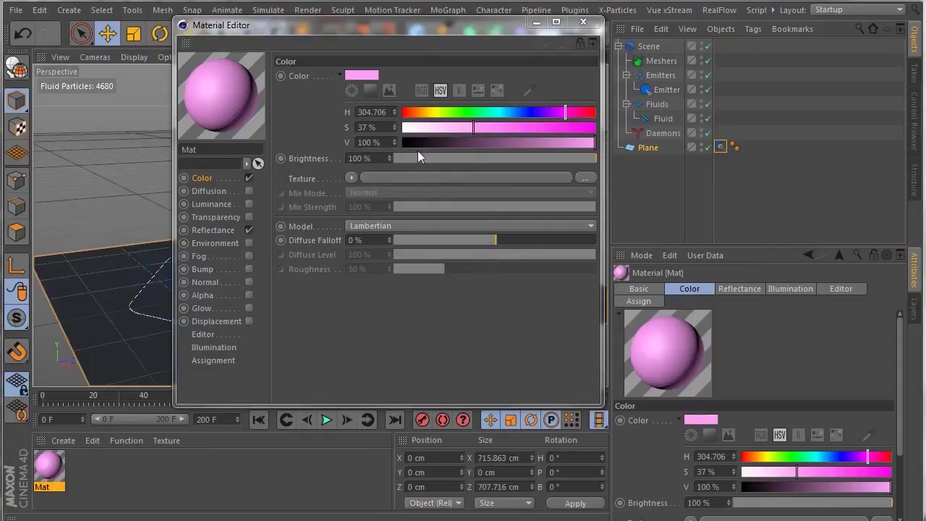
pyautogui.click(583, 21)
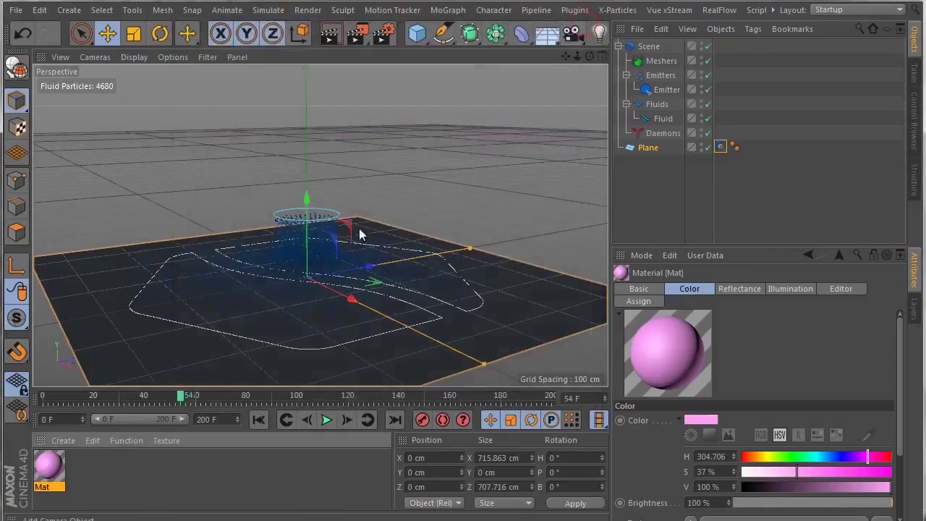
pyautogui.moveTo(50, 469); pyautogui.dragTo(642, 147)
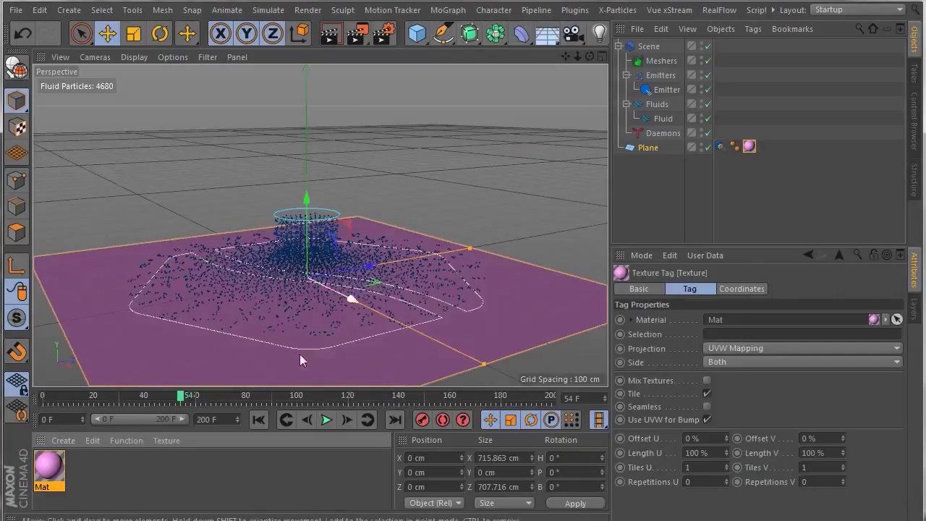
# Play the simulation from frame 0 to see the particles against the pink Plane, stopping at frame 63
pyautogui.click(259, 420)
pyautogui.click(326, 419)
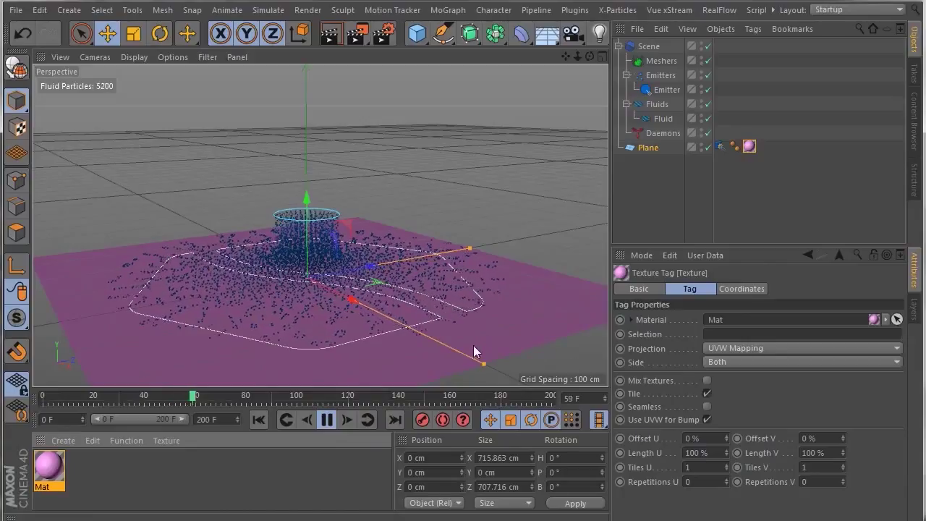
pyautogui.click(327, 421)
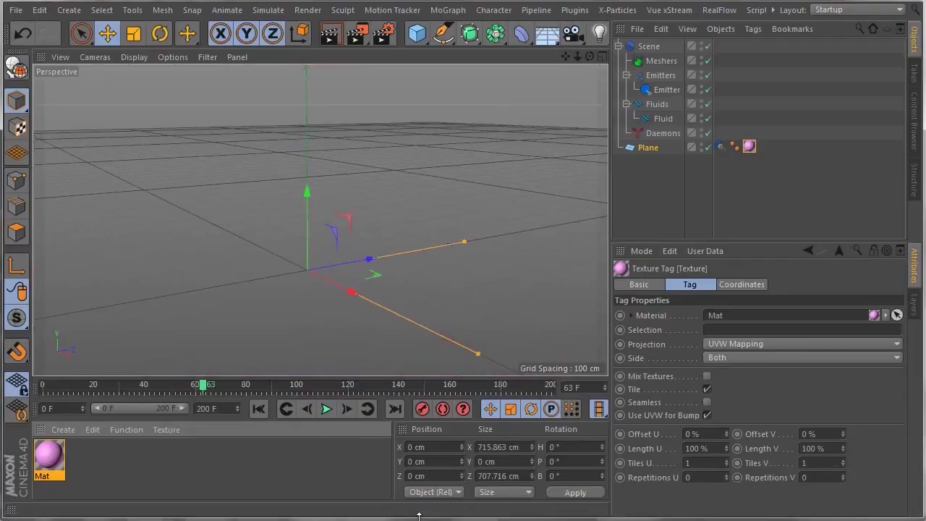
# Make the Plane editable and loop-select the outermost polygon rows along all four of its edges
pyautogui.moveTo(591, 60)
pyautogui.mouseDown()
pyautogui.moveTo(554, 78)
pyautogui.moveTo(577, 73)
pyautogui.mouseUp()
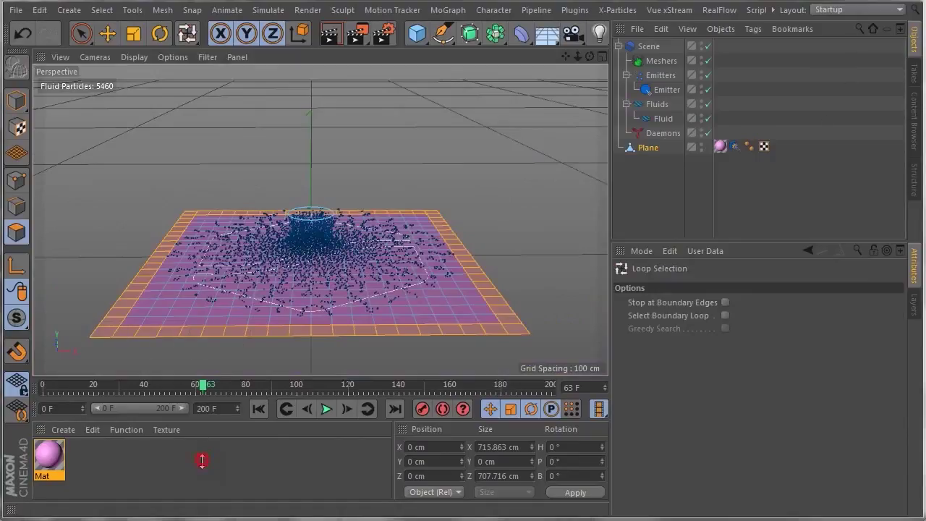
pyautogui.click(105, 327)
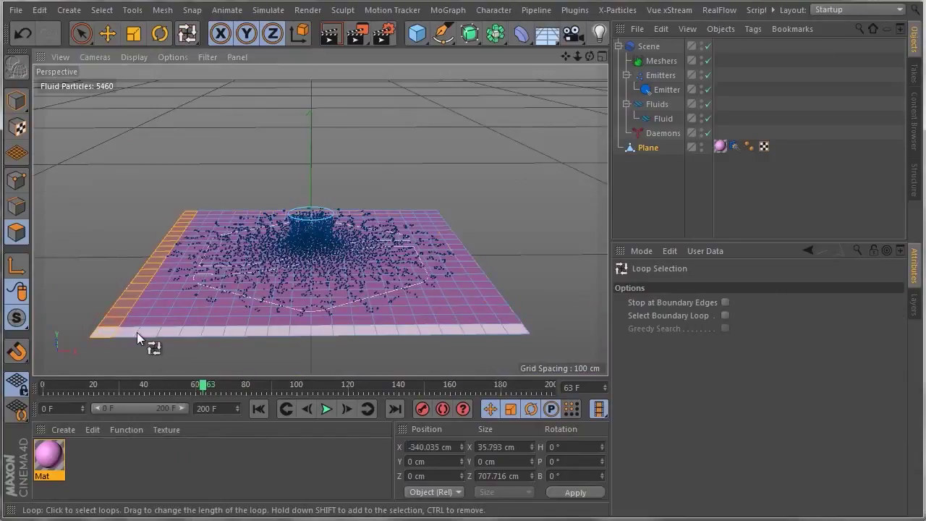
pyautogui.click(137, 332)
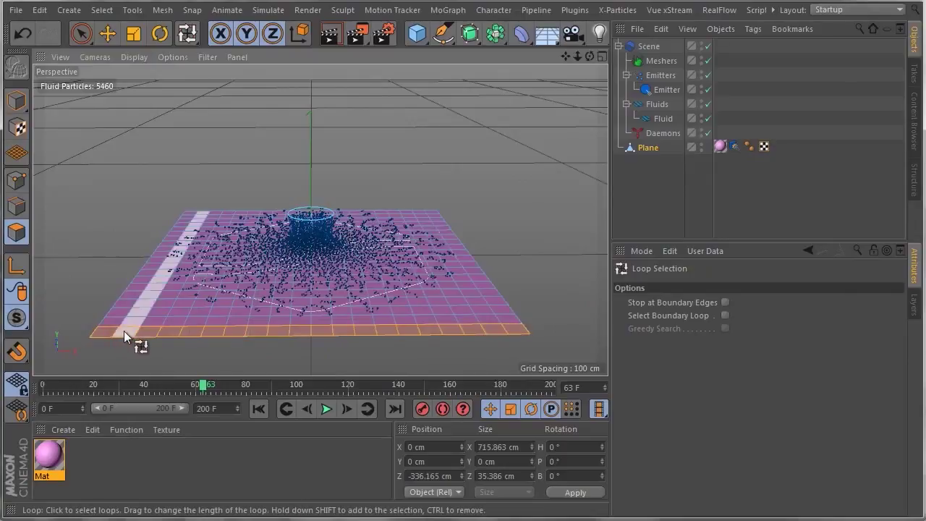
pyautogui.keyDown('shift'); pyautogui.click(506, 313); pyautogui.keyUp('shift')
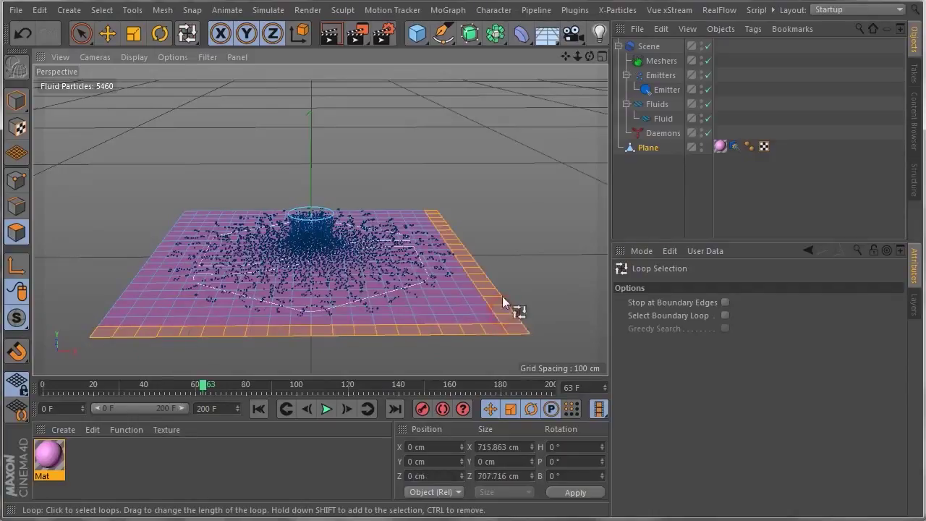
pyautogui.keyDown('shift'); pyautogui.click(416, 213); pyautogui.keyUp('shift')
pyautogui.keyDown('shift'); pyautogui.click(132, 291); pyautogui.keyUp('shift')
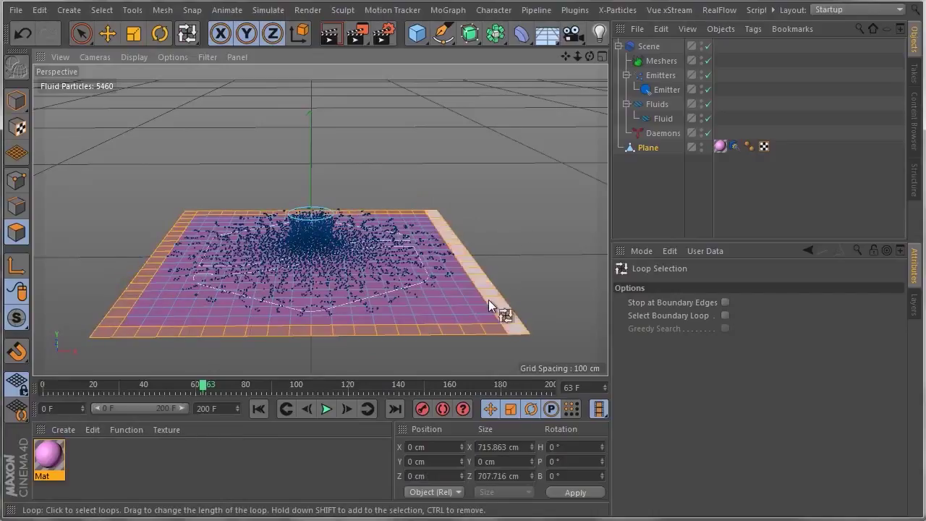
# Bevel the selected border polygons into a raised rim with an offset of about 37 cm and an extrusion of about 47 cm
pyautogui.rightClick(301, 326)
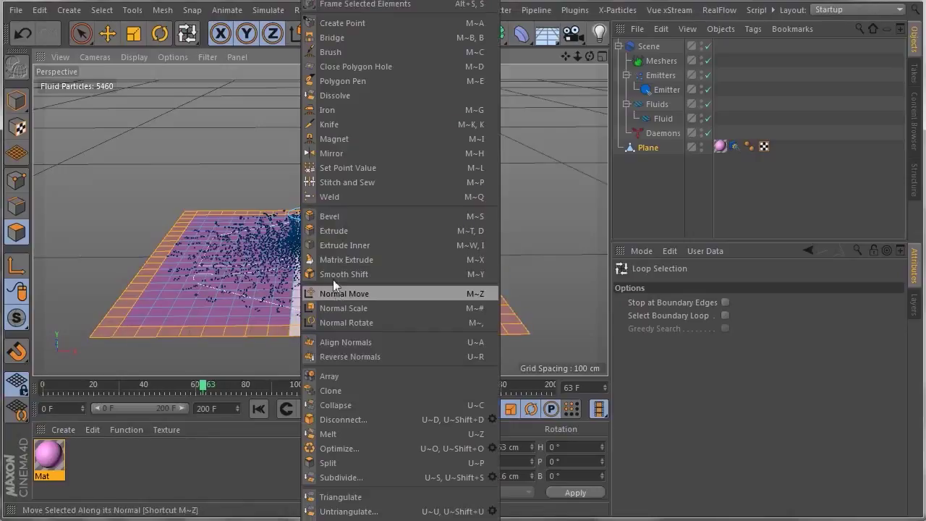
pyautogui.click(334, 216)
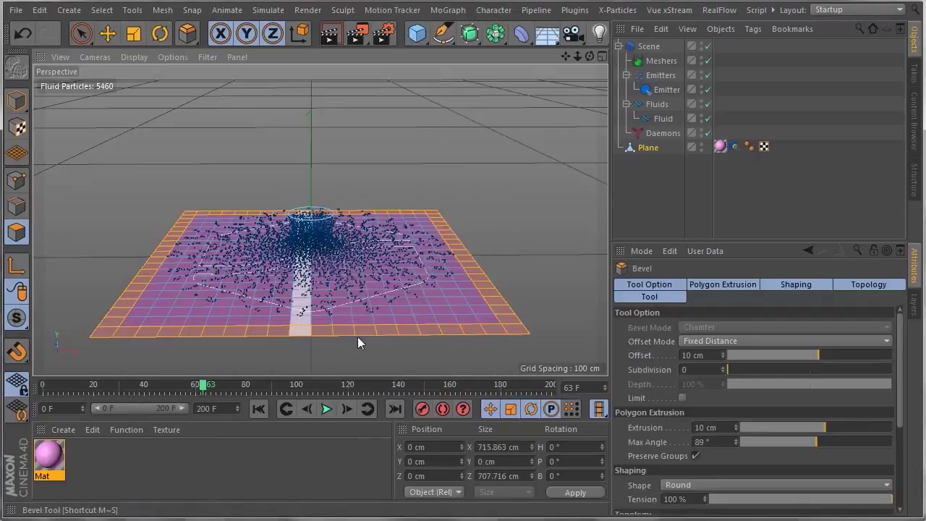
pyautogui.moveTo(431, 322)
pyautogui.mouseDown()
pyautogui.moveTo(430, 333)
pyautogui.moveTo(433, 307)
pyautogui.moveTo(440, 327)
pyautogui.moveTo(436, 309)
pyautogui.mouseUp()
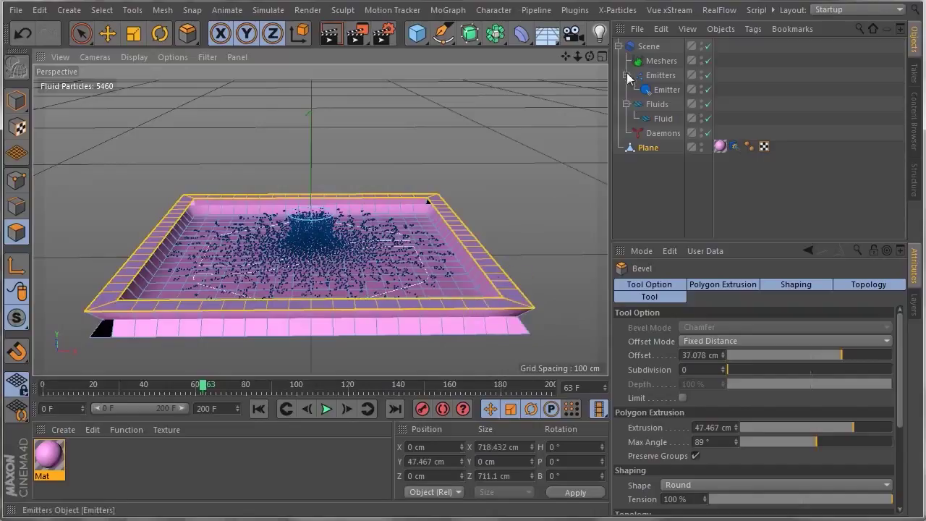
# Inspect the raised rim from several angles, compare it with the rendered video in VLC, and return to Cinema 4D with the polygons deselected
pyautogui.moveTo(590, 55); pyautogui.dragTo(543, 67)
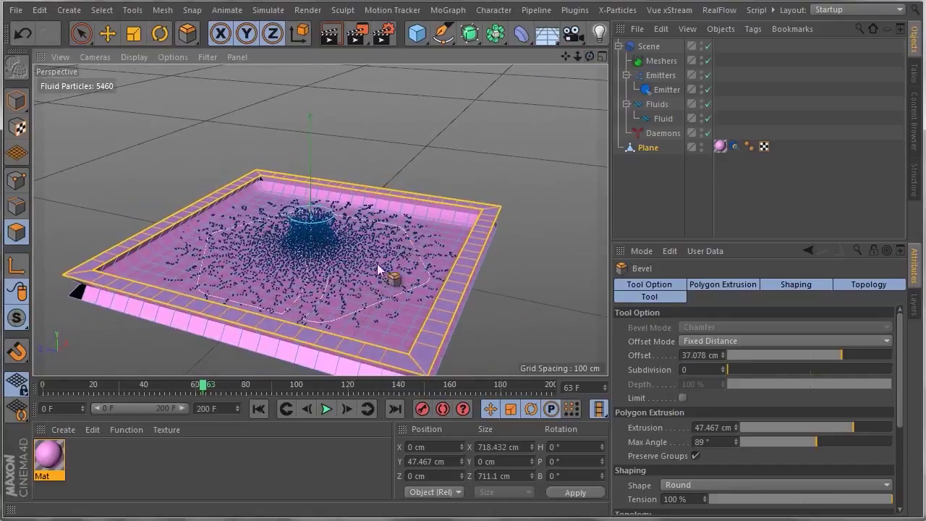
pyautogui.scroll(2, 269, 289)
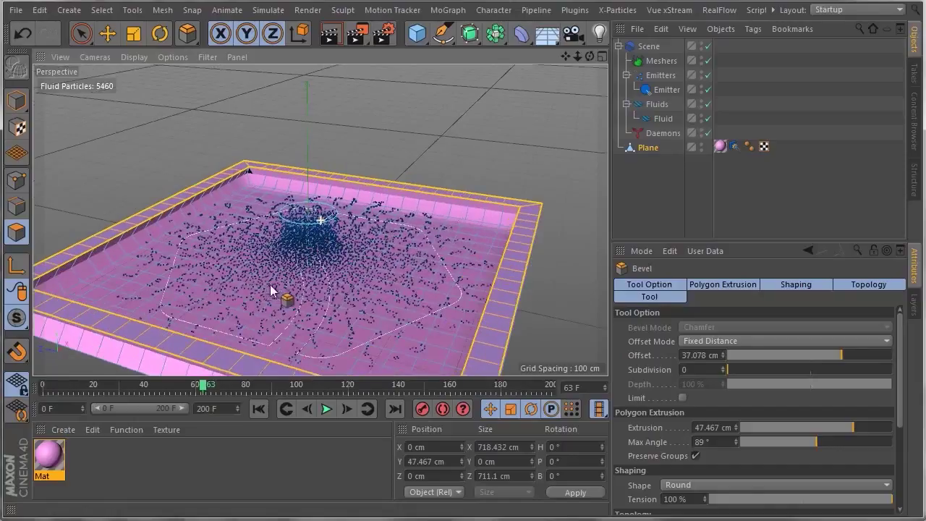
pyautogui.moveTo(588, 58); pyautogui.dragTo(495, 65)
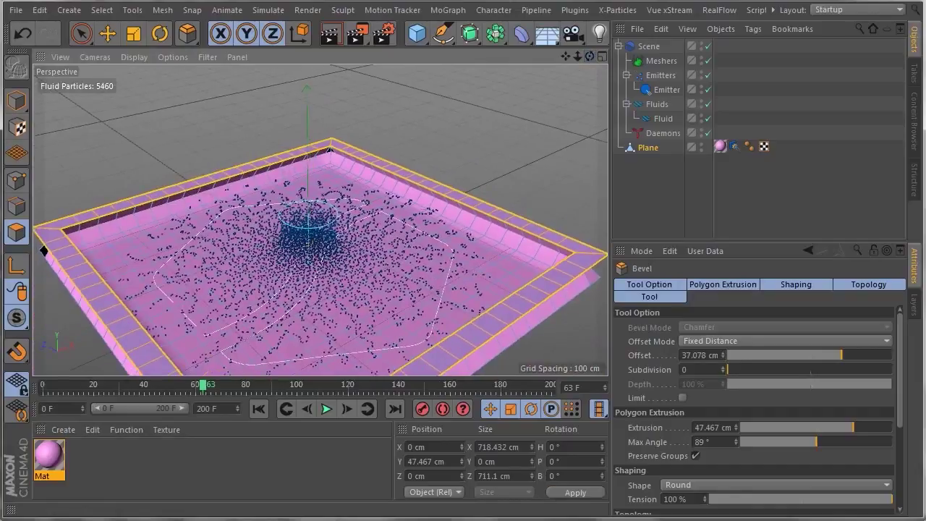
pyautogui.hotkey('alt', 'Tab')
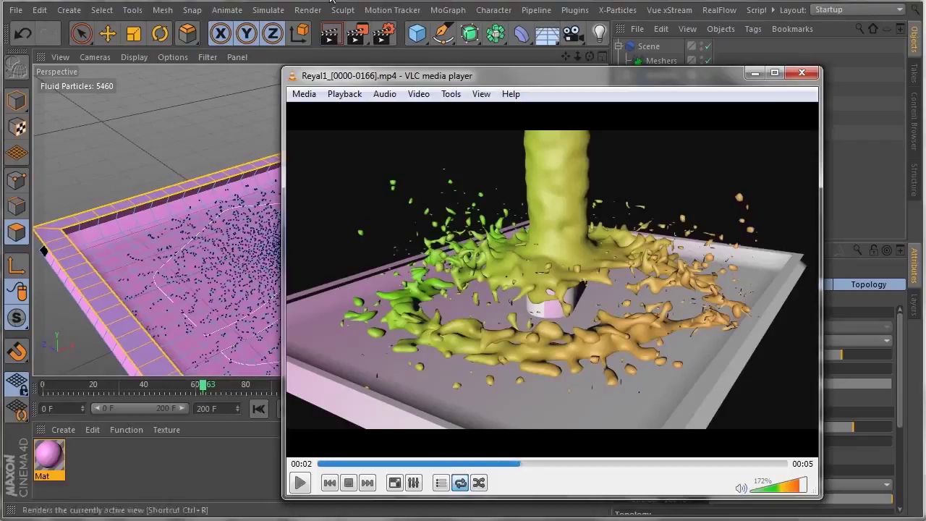
pyautogui.click(69, 120)
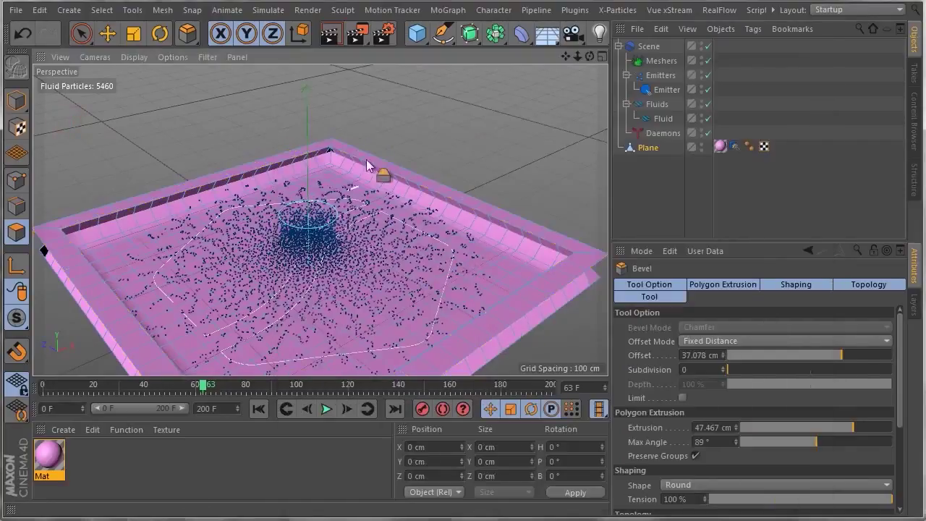
# Switch to the Move tool and play the simulation from frame 0 to frame 118 to check the particles against the rim
pyautogui.moveTo(590, 57)
pyautogui.mouseDown()
pyautogui.moveTo(611, 45)
pyautogui.moveTo(590, 42)
pyautogui.mouseUp()
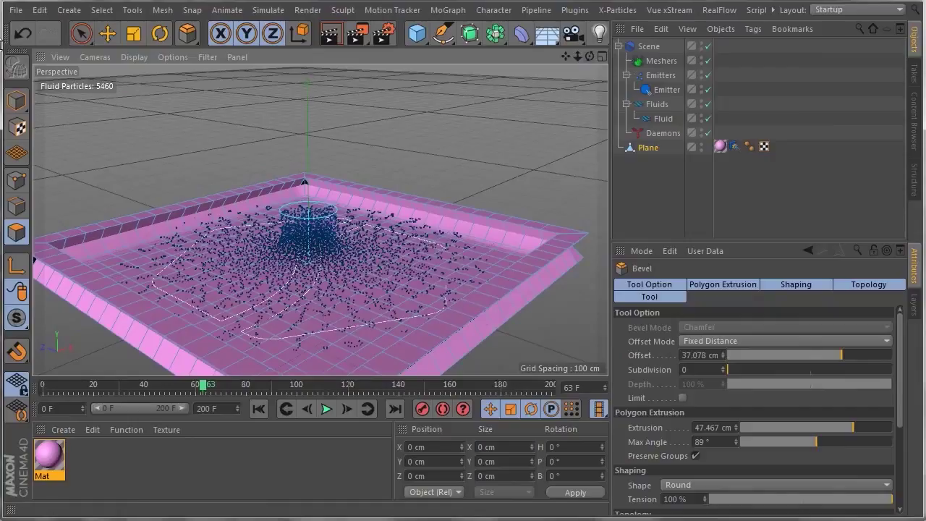
pyautogui.click(107, 33)
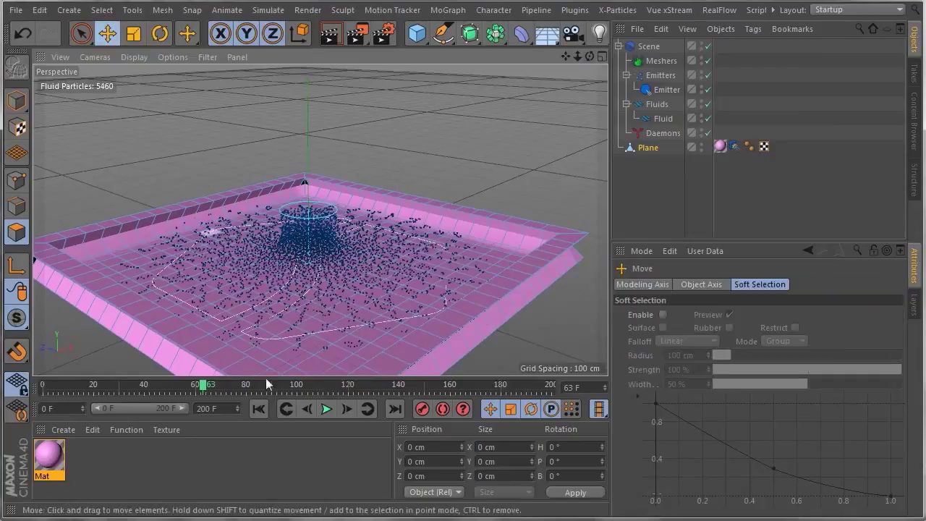
pyautogui.click(262, 410)
pyautogui.click(327, 410)
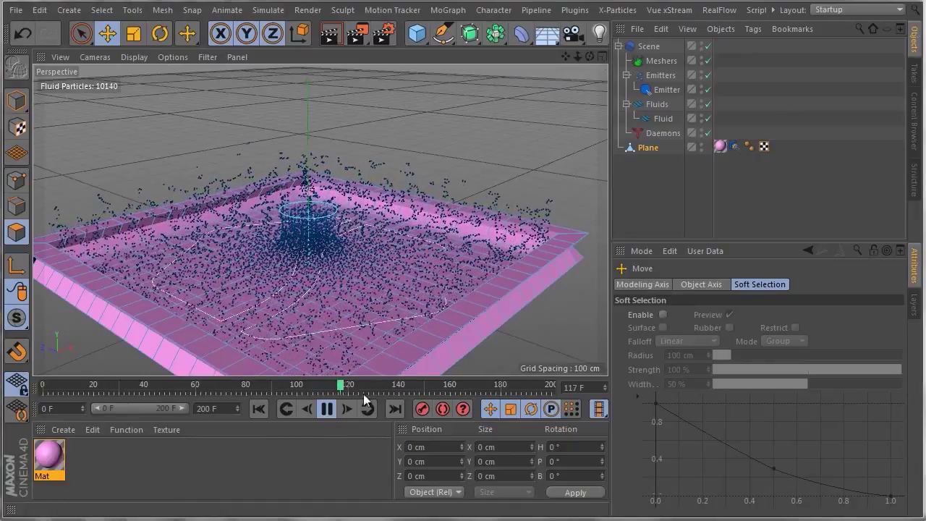
pyautogui.click(328, 410)
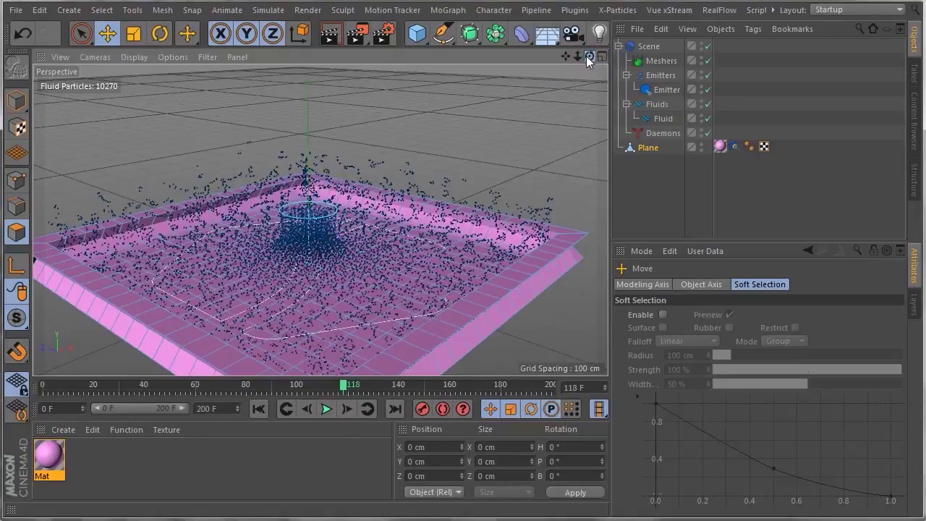
# Add a RealFlow k Volume daemon to the scene
pyautogui.moveTo(590, 55)
pyautogui.mouseDown()
pyautogui.moveTo(547, 55)
pyautogui.moveTo(517, 19)
pyautogui.moveTo(518, 44)
pyautogui.moveTo(507, 29)
pyautogui.moveTo(506, 40)
pyautogui.moveTo(478, 57)
pyautogui.moveTo(510, 40)
pyautogui.moveTo(478, 52)
pyautogui.moveTo(583, 56)
pyautogui.moveTo(578, 70)
pyautogui.mouseUp()
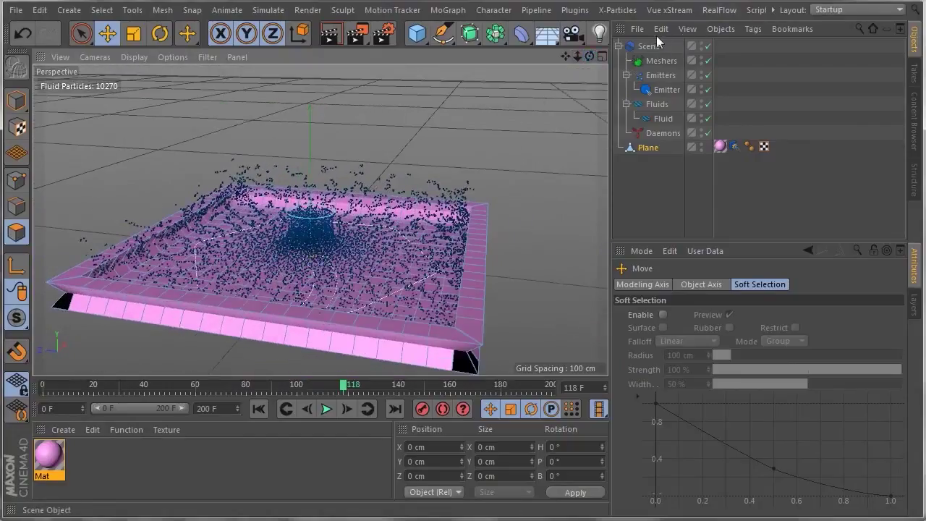
pyautogui.click(724, 10)
pyautogui.moveTo(736, 62)
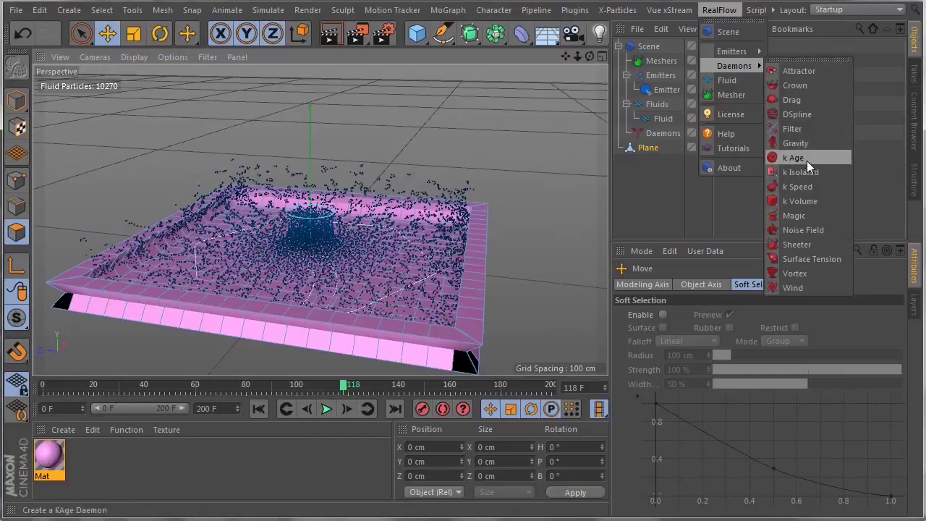
pyautogui.click(803, 200)
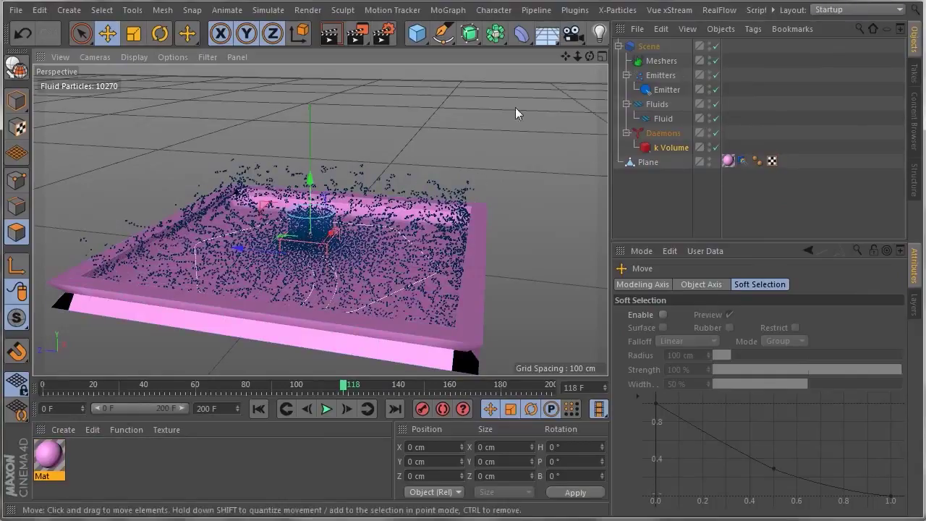
# In the front view, raise the k Volume until its base sits level with the tray's underside, keeping it centred over the tray
pyautogui.click(601, 58)
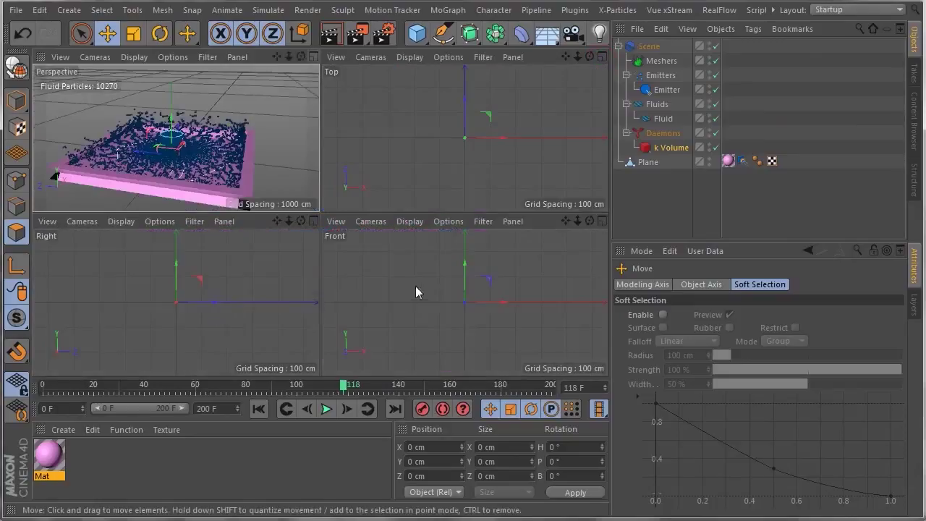
pyautogui.click(602, 222)
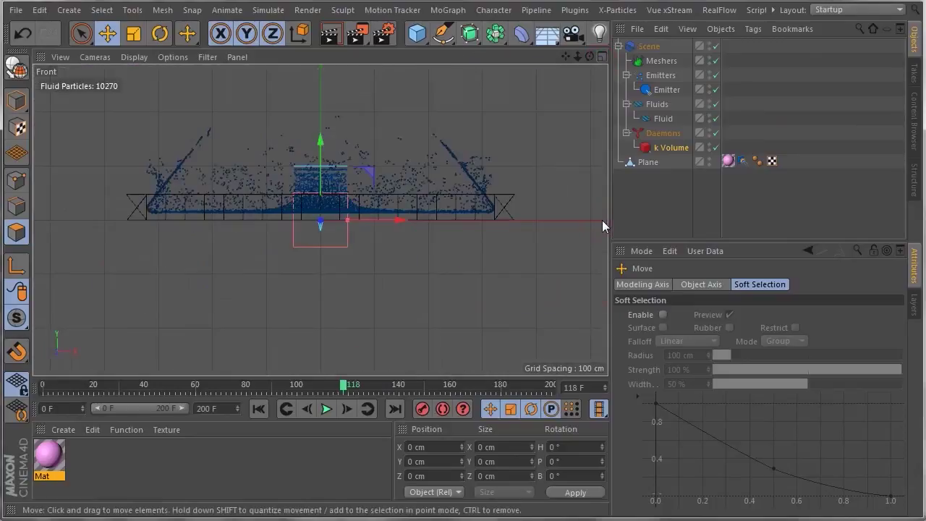
pyautogui.moveTo(320, 147); pyautogui.dragTo(316, 120)
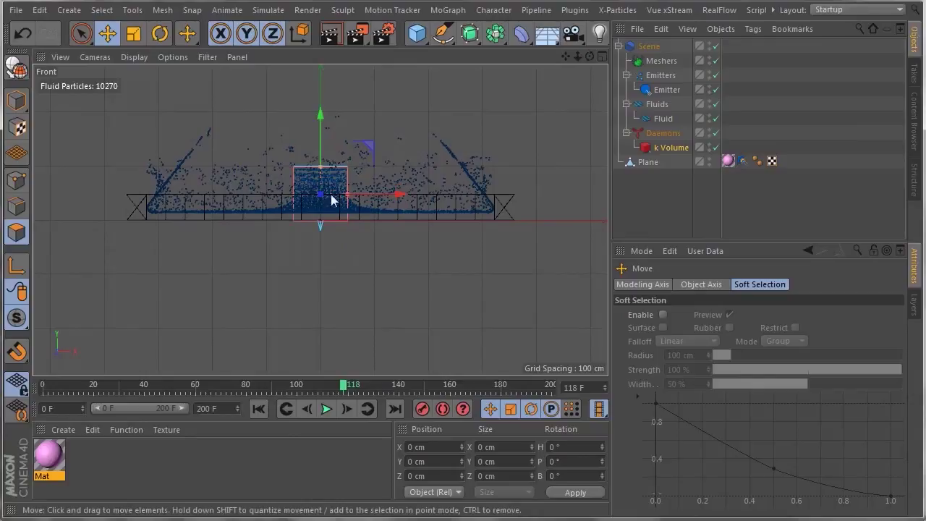
pyautogui.moveTo(346, 194); pyautogui.dragTo(404, 202)
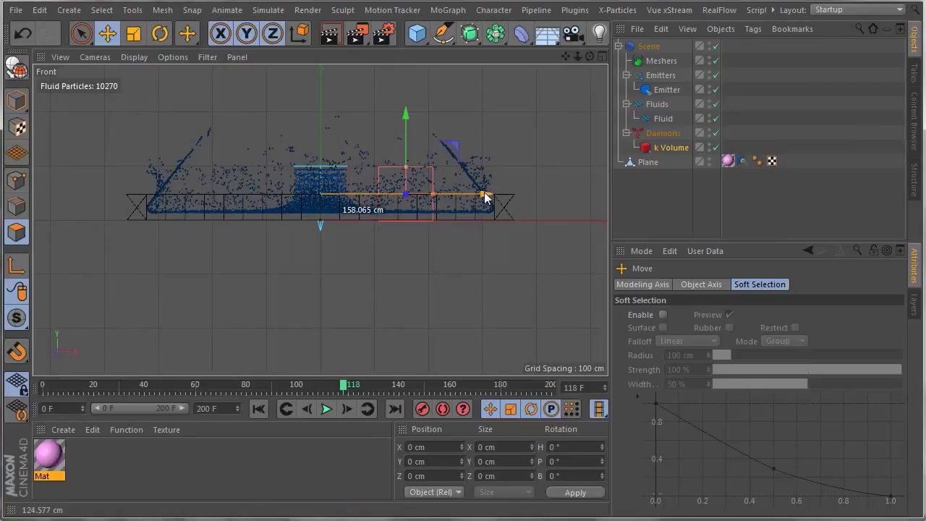
pyautogui.moveTo(463, 192); pyautogui.dragTo(909, 217)
# Scale the k Volume up uniformly to about 717 % so its sides line up with the tray's outer edges
pyautogui.click(133, 36)
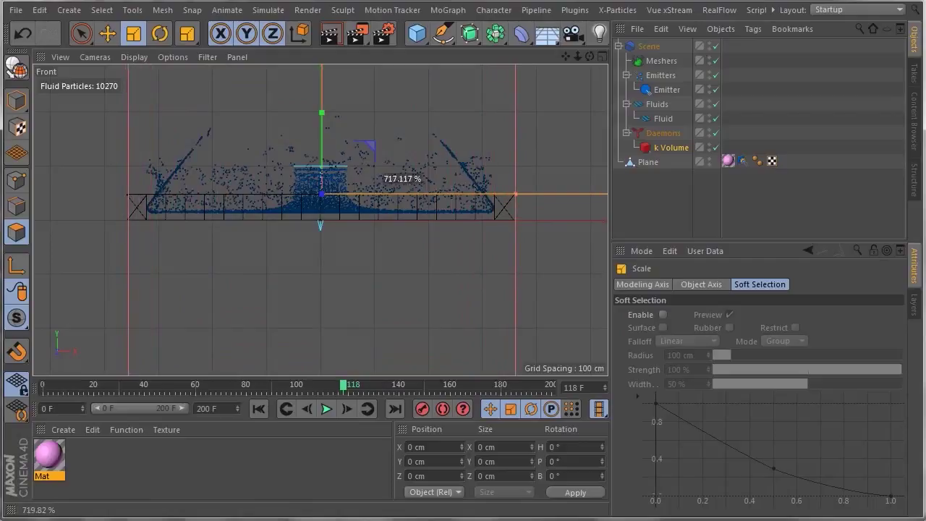
pyautogui.moveTo(403, 194); pyautogui.dragTo(403, 194)
pyautogui.moveTo(578, 57)
pyautogui.mouseDown()
pyautogui.moveTo(559, 61)
pyautogui.moveTo(572, 58)
pyautogui.mouseUp()
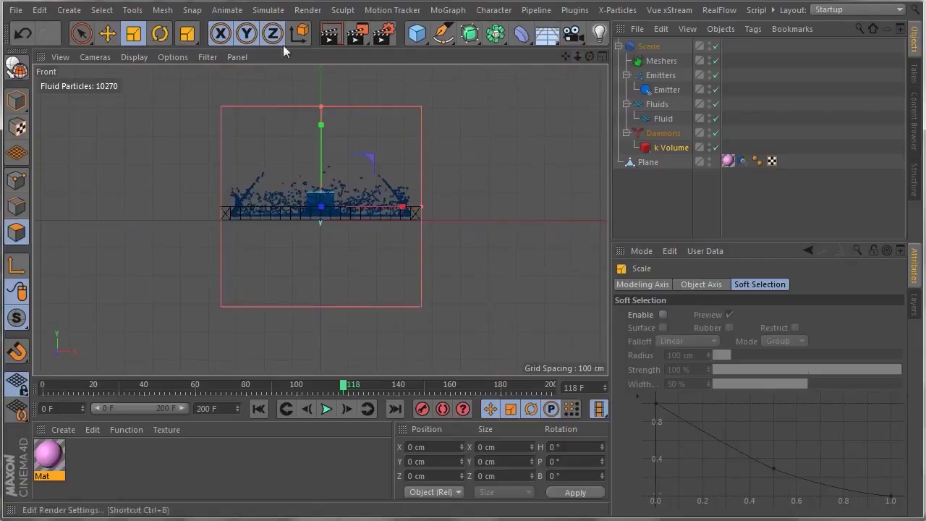
# Move the enlarged k Volume up so it encloses the tray and the space above it, and return to the perspective view
pyautogui.click(107, 34)
pyautogui.moveTo(323, 130); pyautogui.dragTo(323, 46)
pyautogui.click(602, 57)
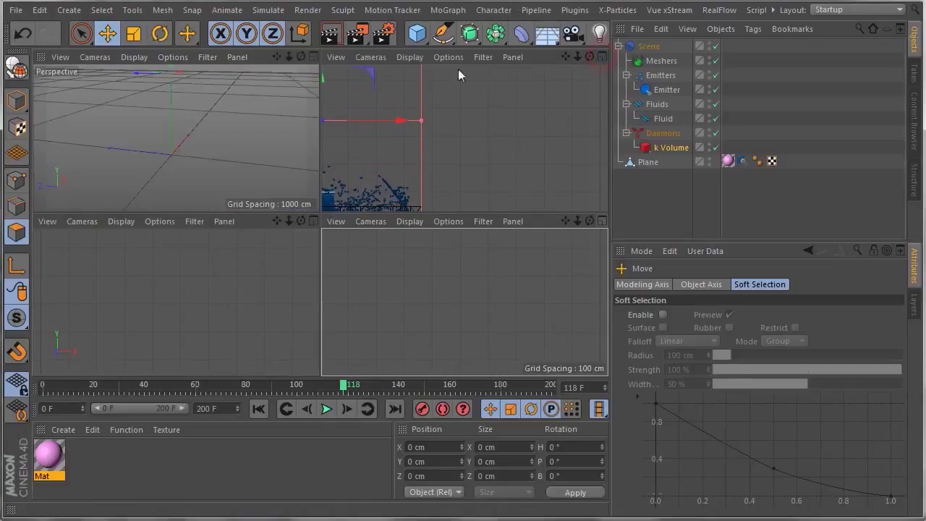
pyautogui.click(312, 56)
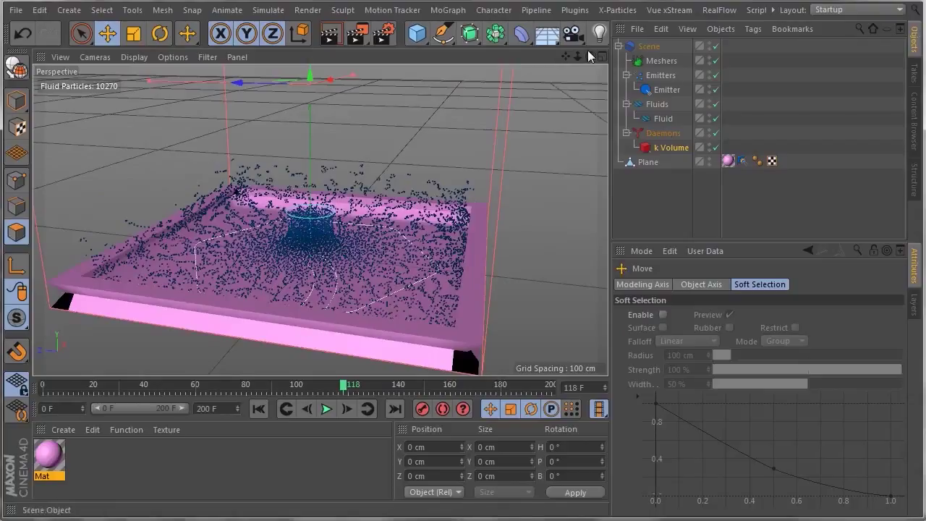
# Raise the circle emitter high above the tray, just below the top of the k Volume, and rewind the simulation to frame 0
pyautogui.moveTo(578, 57); pyautogui.dragTo(620, 99)
pyautogui.moveTo(590, 56); pyautogui.dragTo(596, 42)
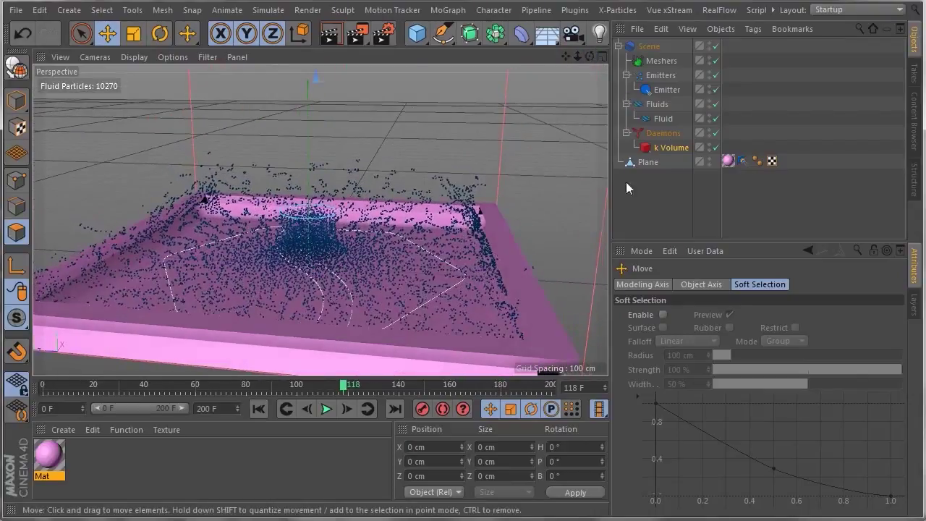
pyautogui.click(660, 92)
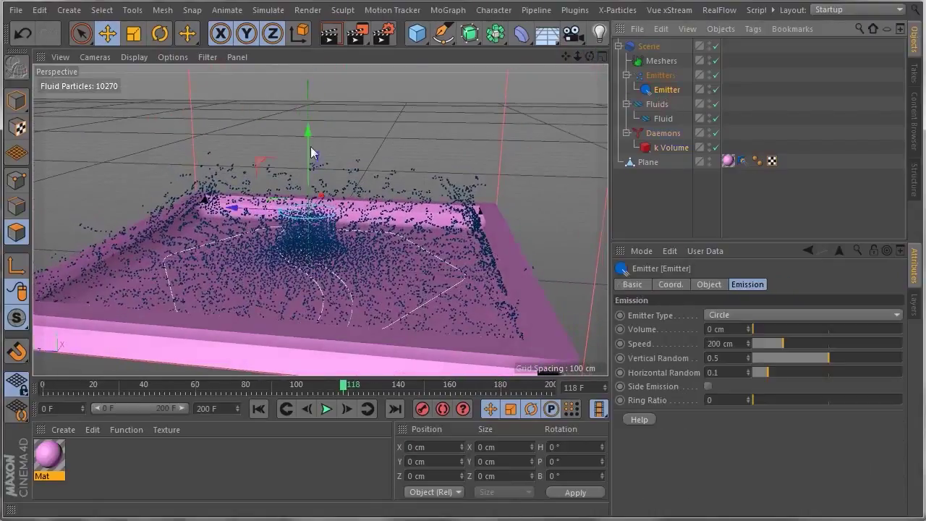
pyautogui.moveTo(307, 140); pyautogui.dragTo(301, 76)
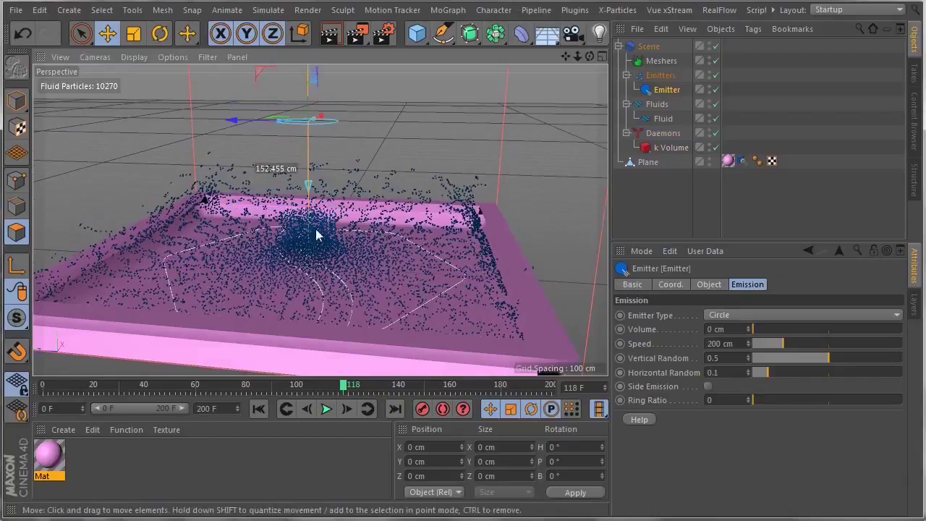
pyautogui.click(259, 409)
pyautogui.moveTo(307, 87); pyautogui.dragTo(307, 3)
pyautogui.moveTo(577, 57); pyautogui.dragTo(498, 57)
pyautogui.moveTo(314, 88); pyautogui.dragTo(314, 54)
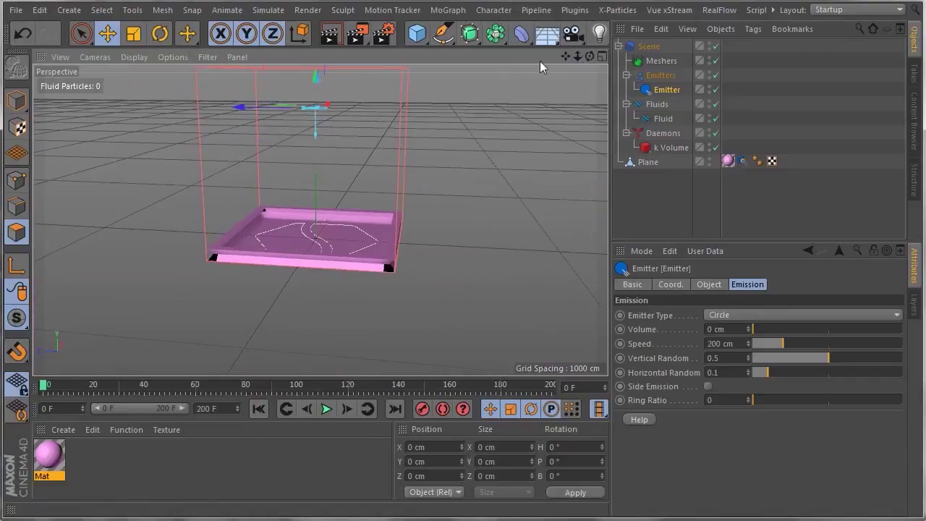
pyautogui.moveTo(566, 56); pyautogui.dragTo(563, 101)
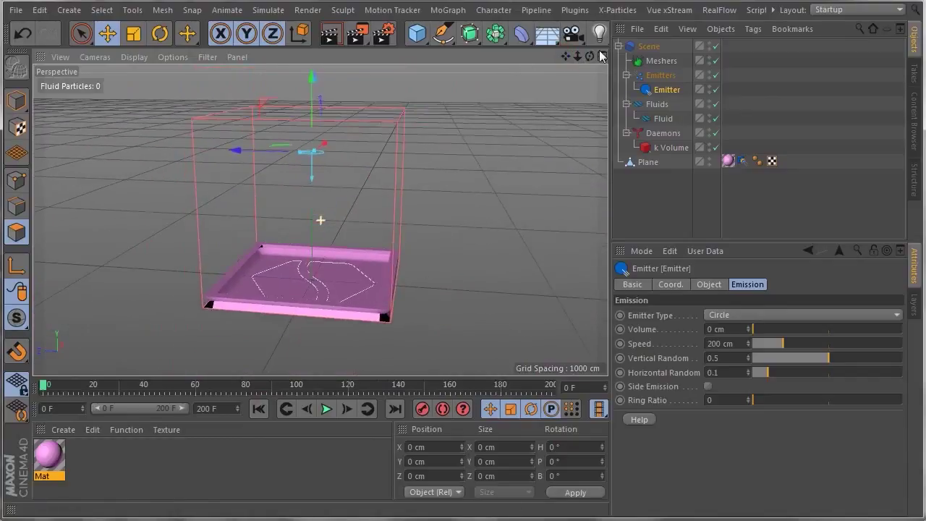
# Add a cube primitive at the centre of the tray
pyautogui.moveTo(582, 61); pyautogui.dragTo(536, 139)
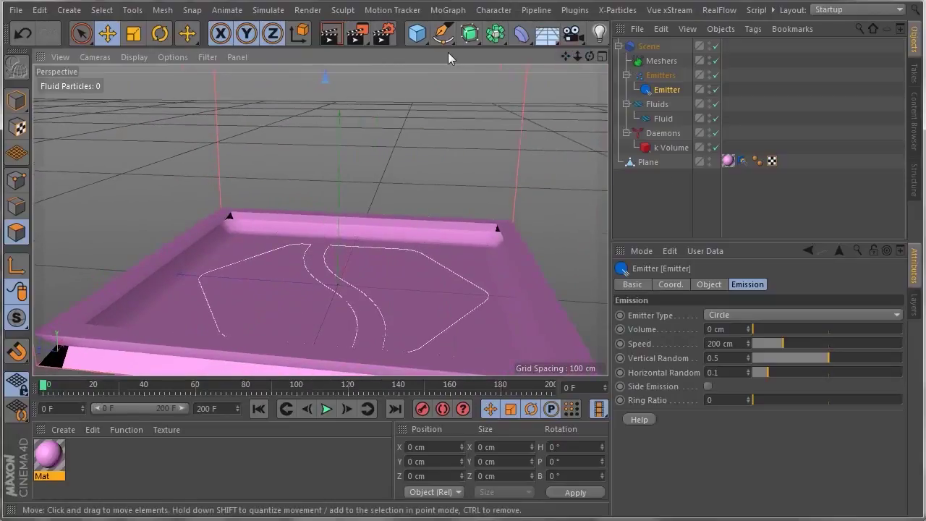
pyautogui.moveTo(417, 32); pyautogui.dragTo(550, 58)
pyautogui.moveTo(640, 49); pyautogui.dragTo(632, 175)
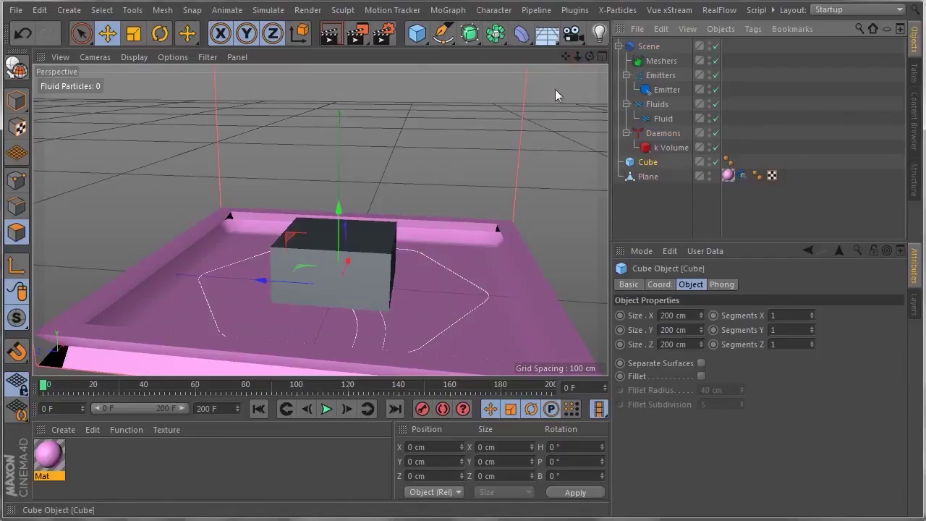
# Scale the cube down uniformly to about half its size and raise it out of the tray floor
pyautogui.moveTo(589, 57); pyautogui.dragTo(499, 51)
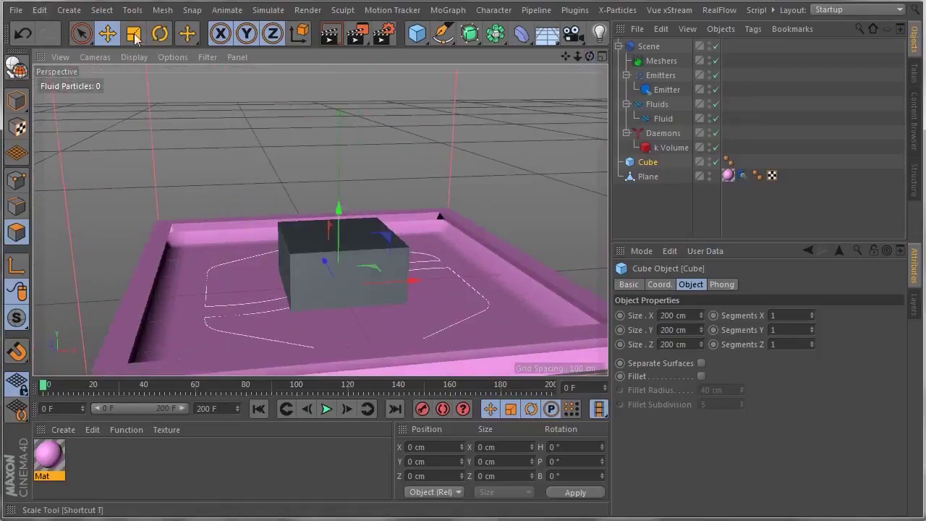
pyautogui.click(133, 35)
pyautogui.moveTo(414, 274); pyautogui.dragTo(370, 276)
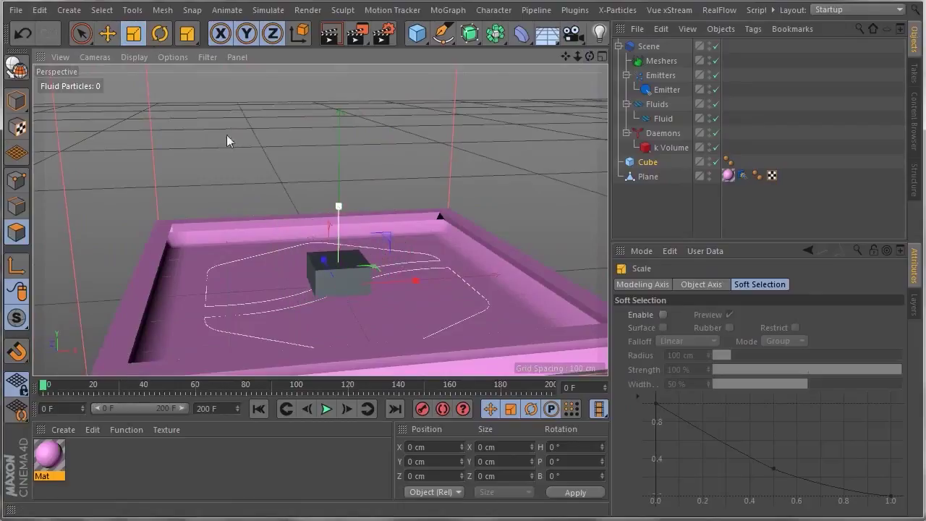
pyautogui.click(107, 34)
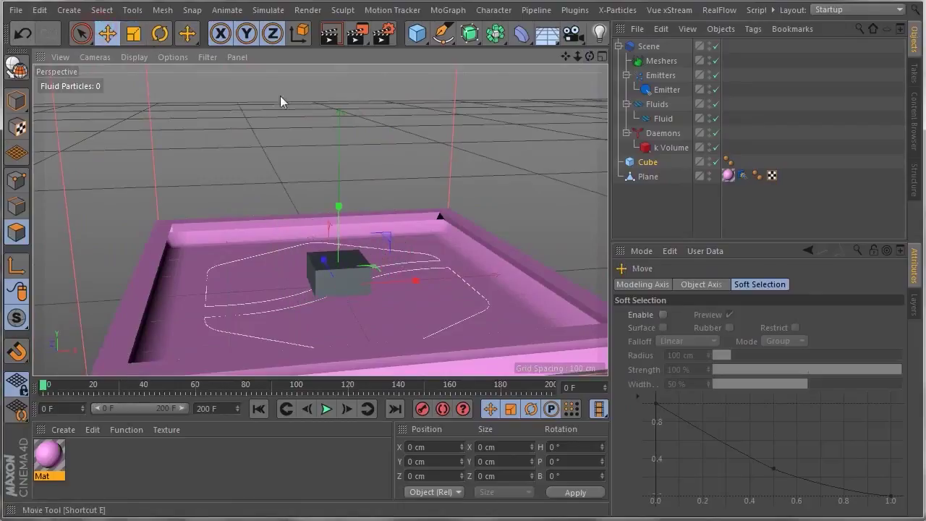
pyautogui.moveTo(338, 207); pyautogui.dragTo(341, 177)
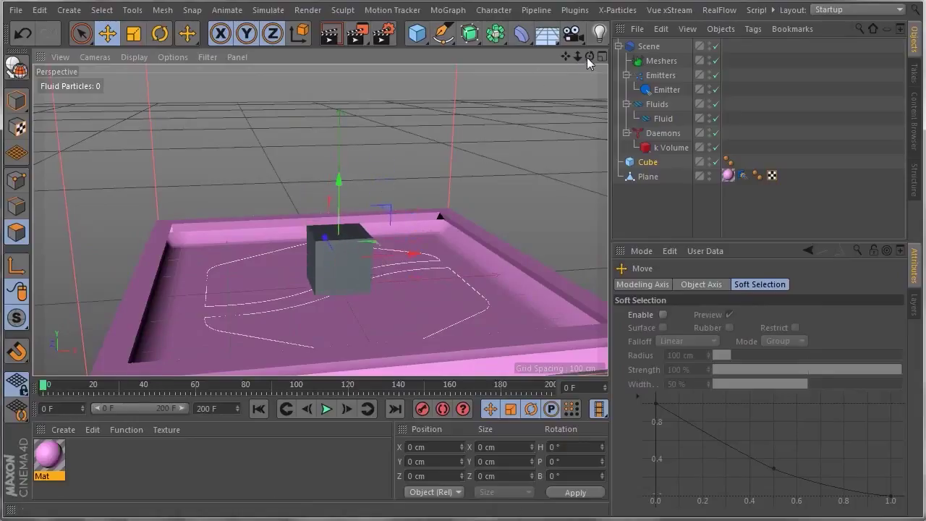
# Scale the cube up to about 125 %, giving sides of about 127 cm, and lower it slightly to a height of about 42 cm
pyautogui.moveTo(590, 55); pyautogui.dragTo(568, 58)
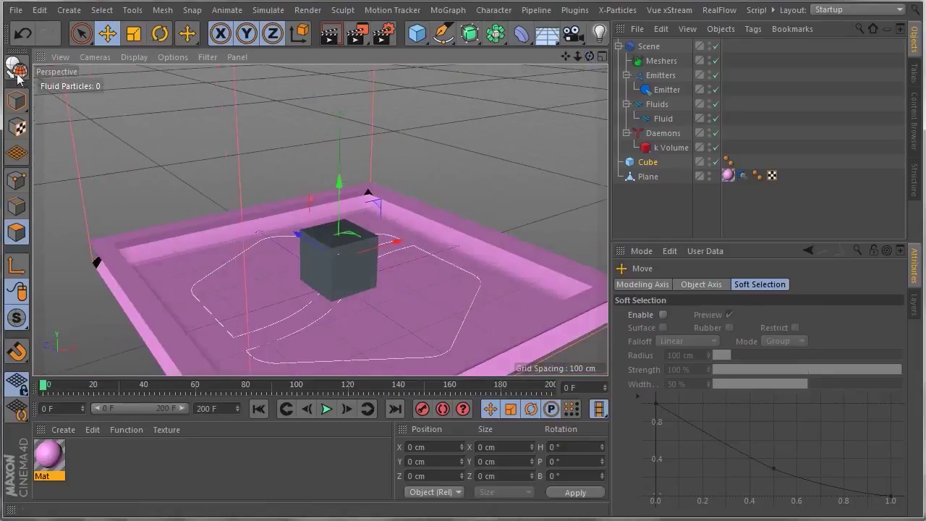
pyautogui.click(133, 34)
pyautogui.moveTo(403, 248); pyautogui.dragTo(417, 233)
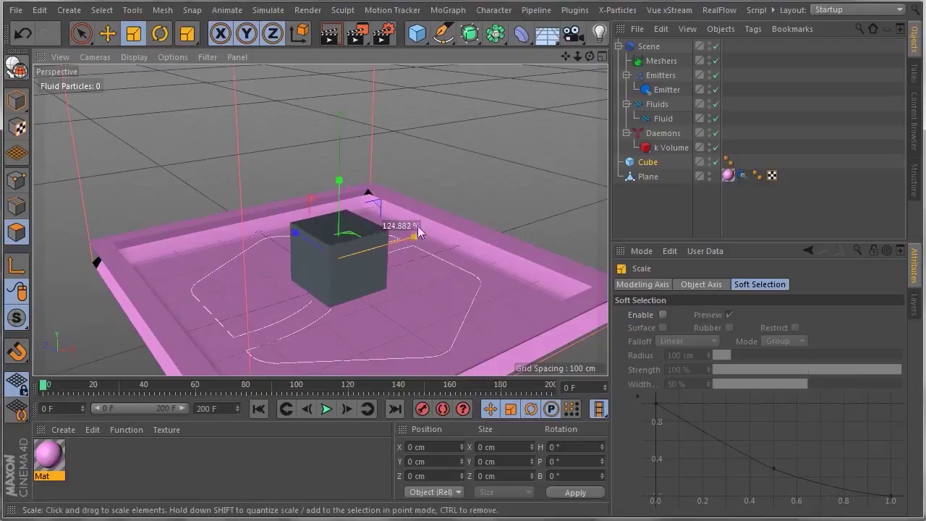
pyautogui.moveTo(590, 56); pyautogui.dragTo(541, 42)
pyautogui.click(107, 34)
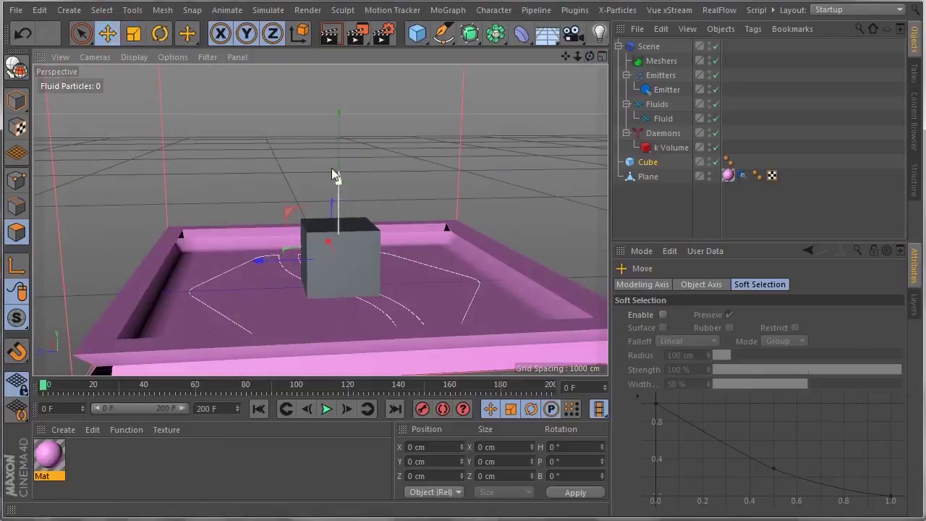
pyautogui.moveTo(333, 179); pyautogui.dragTo(632, 303)
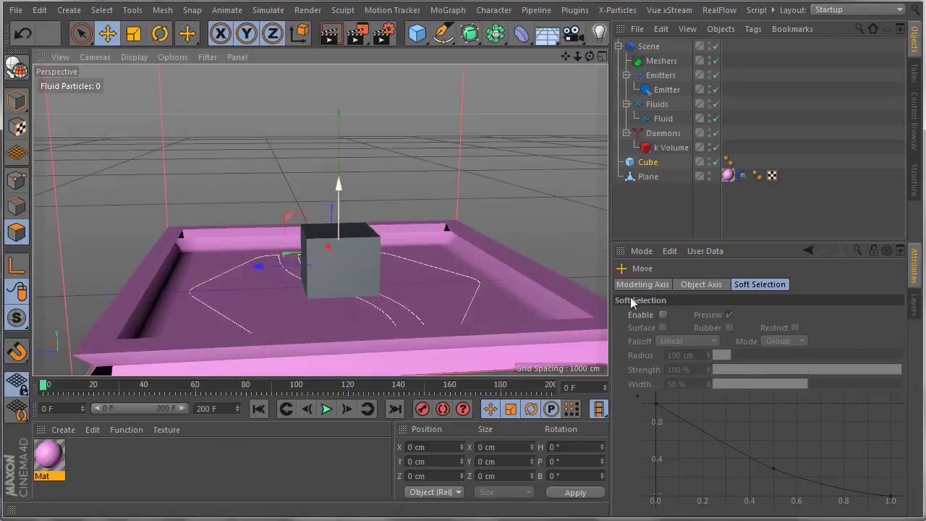
# Enable the fillet on the cube, keep it parametric, and switch to Model mode to expose its size handles
pyautogui.click(642, 164)
pyautogui.click(701, 377)
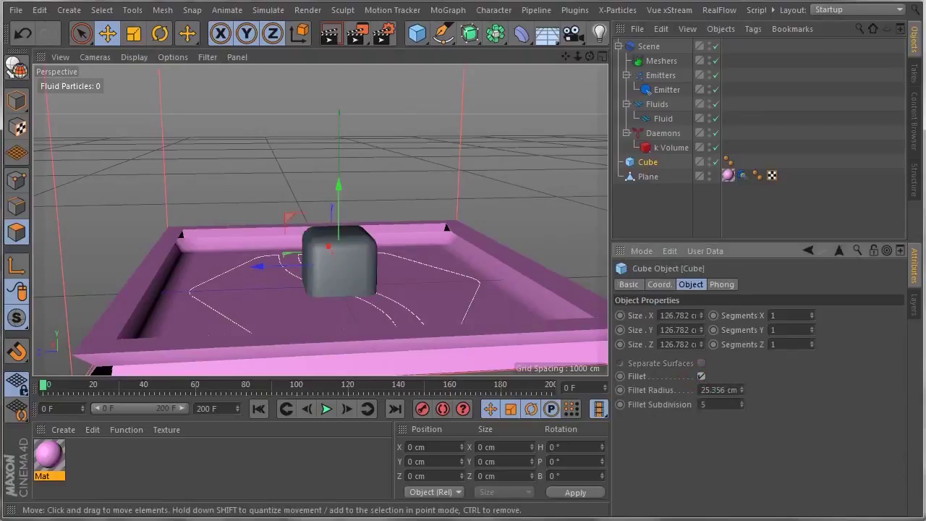
pyautogui.click(16, 69)
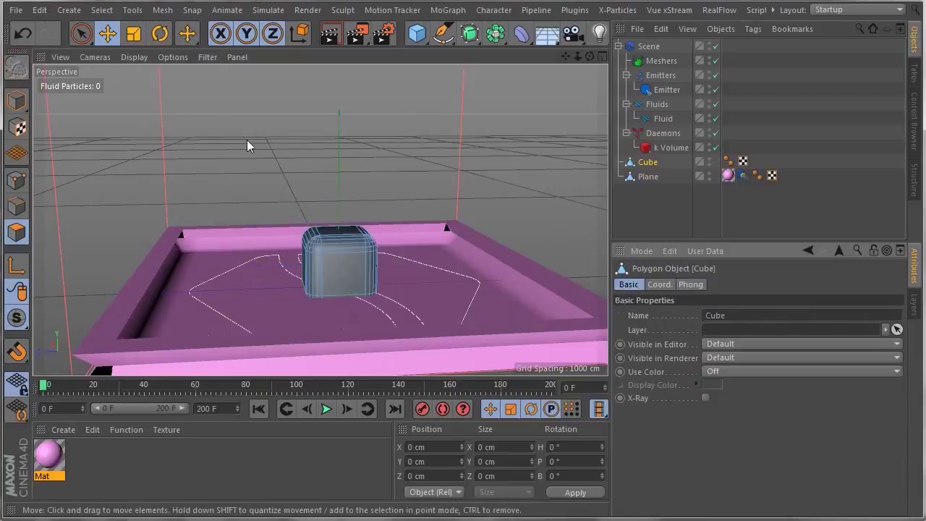
pyautogui.hotkey('ctrl', 'z')
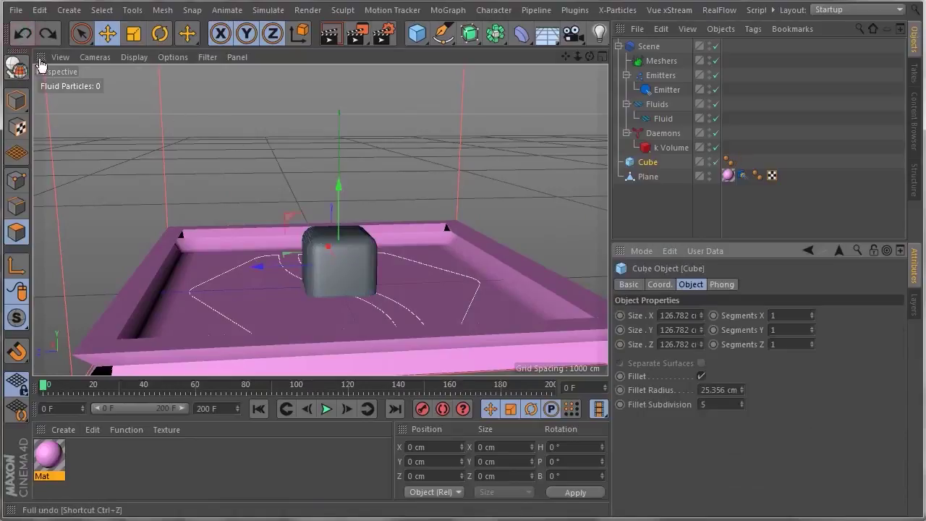
pyautogui.click(16, 101)
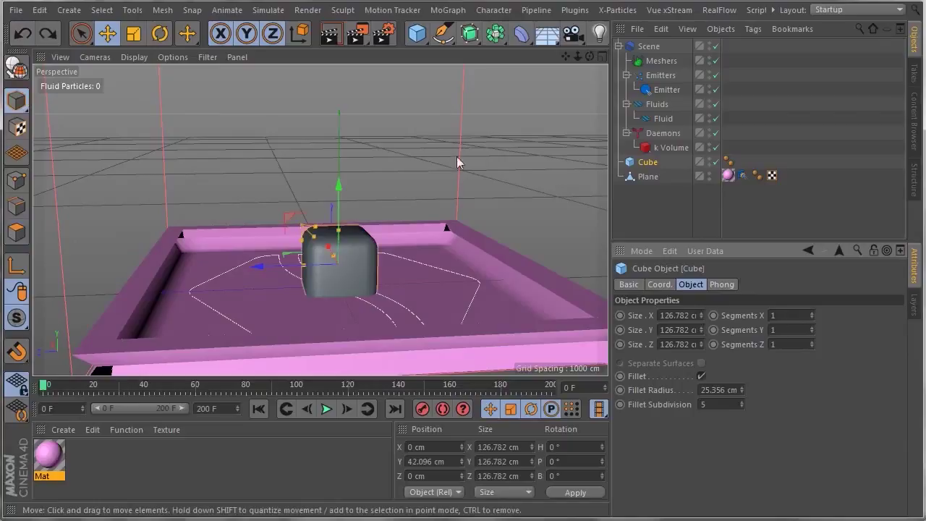
# Reshape the cube into an elongated block about 78 cm wide in X and 218 cm long in Z
pyautogui.moveTo(591, 56); pyautogui.dragTo(568, 77)
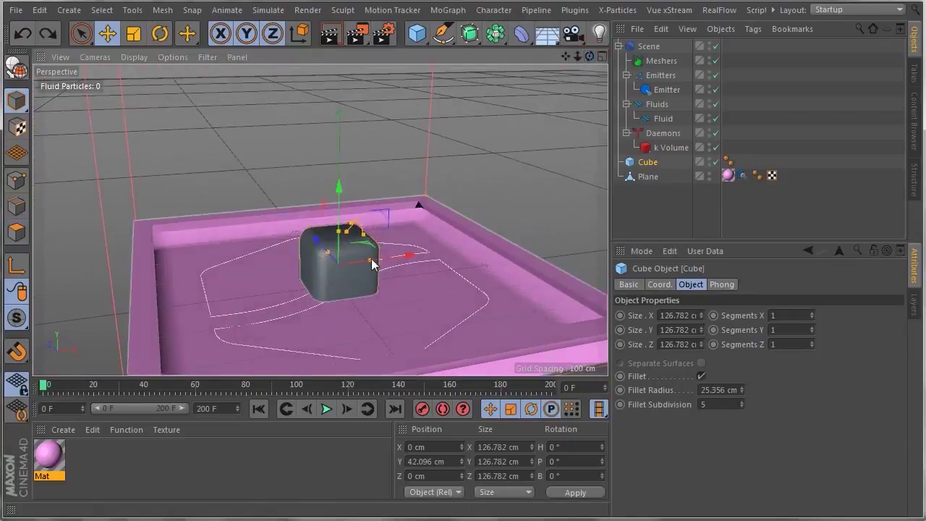
pyautogui.moveTo(370, 259); pyautogui.dragTo(358, 263)
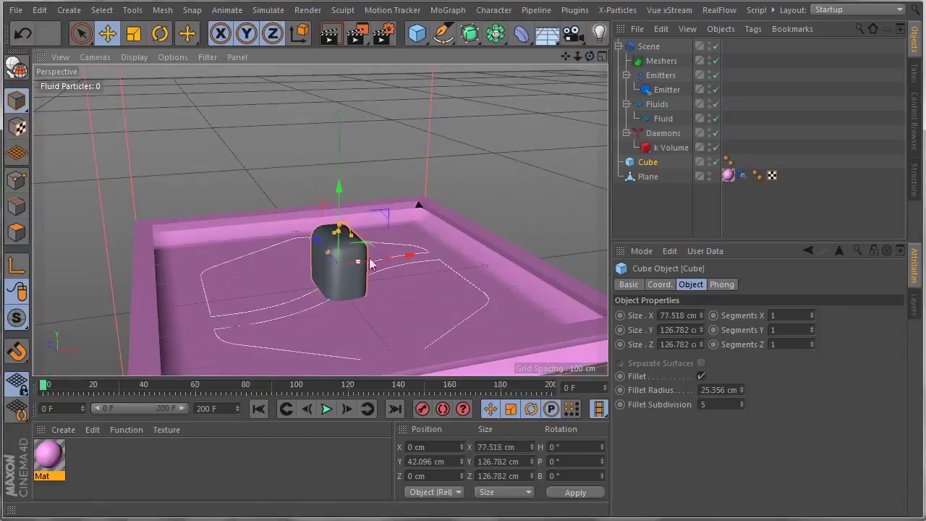
pyautogui.moveTo(590, 55); pyautogui.dragTo(548, 87)
pyautogui.moveTo(308, 270); pyautogui.dragTo(280, 273)
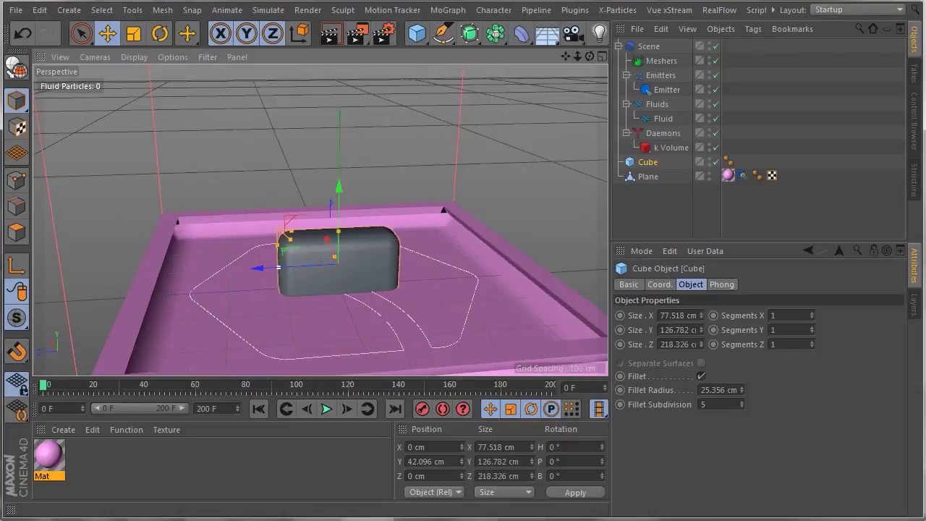
# Switch to VLC and scrub the rendered video back towards its start to examine the rounded block's shape and its placement in the tray
pyautogui.hotkey('alt', 'Tab')
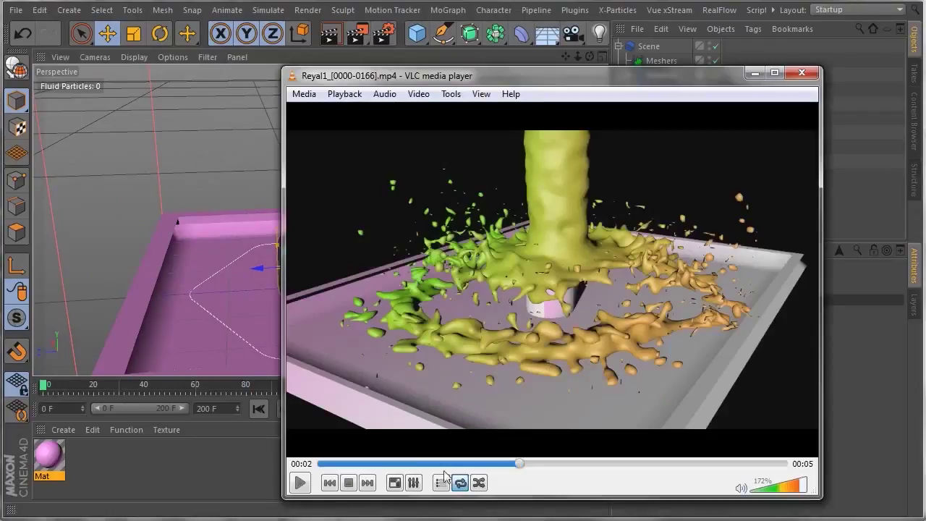
pyautogui.click(373, 464)
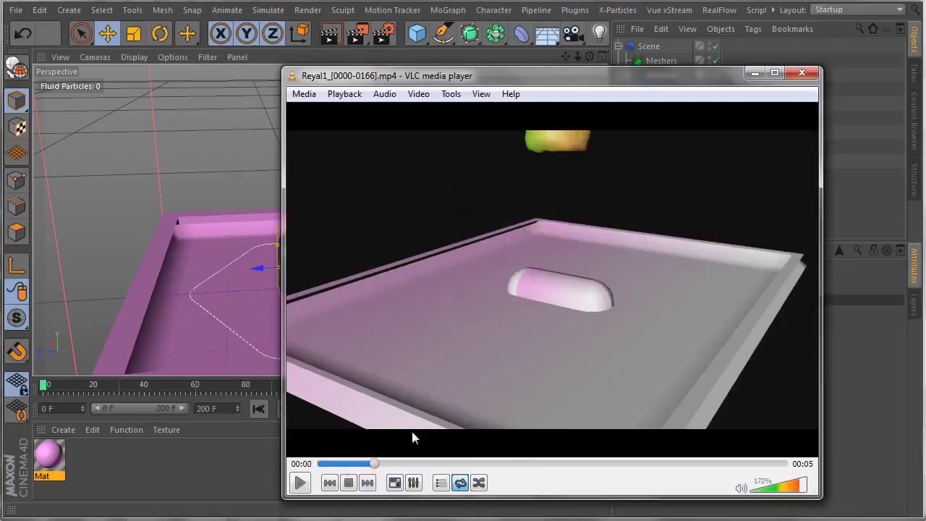
pyautogui.click(368, 465)
pyautogui.click(350, 465)
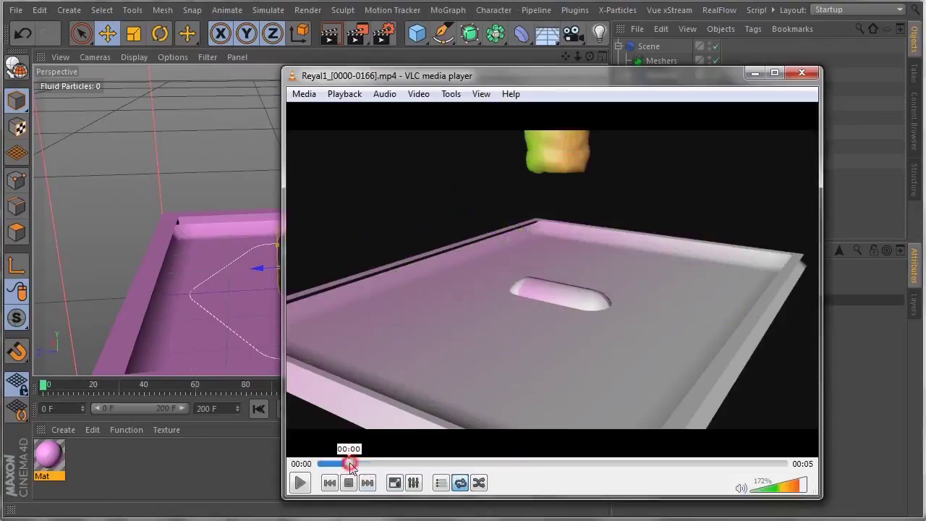
pyautogui.click(336, 464)
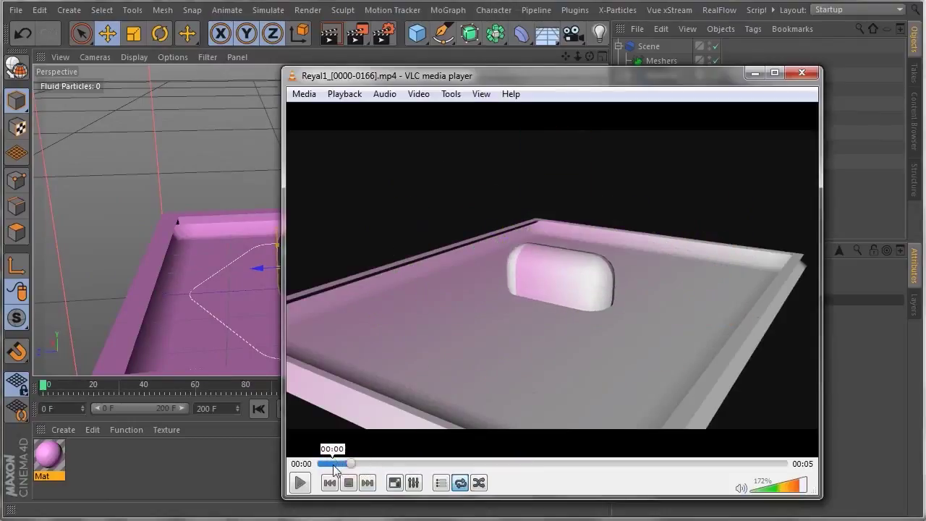
pyautogui.click(333, 464)
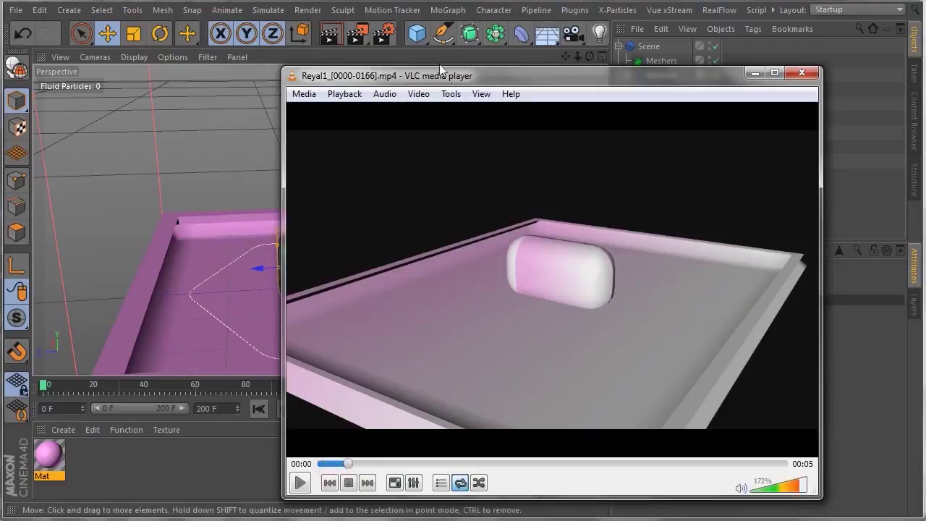
# Back in Cinema 4D, keyframe the cube's height at frame 0, at about -58 cm on frame 39 and about 46 cm on frame 81
pyautogui.click(128, 157)
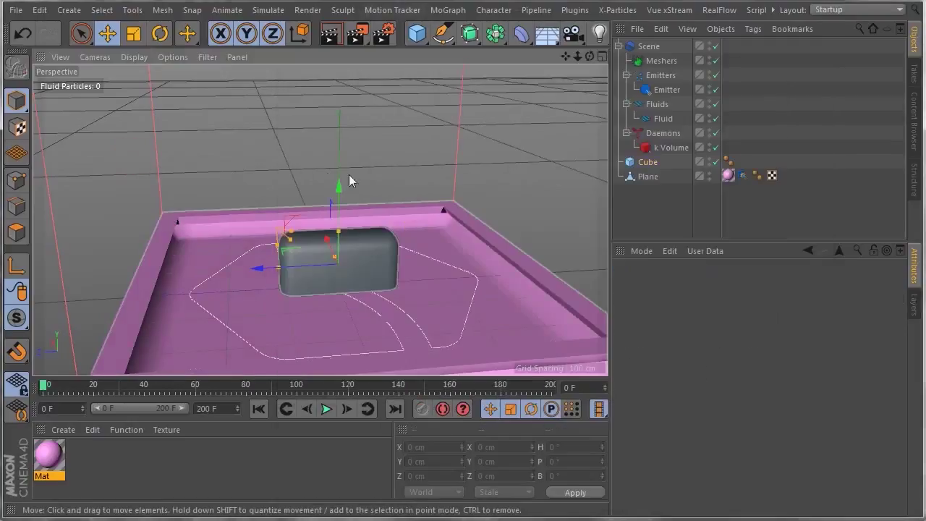
pyautogui.moveTo(590, 56)
pyautogui.mouseDown()
pyautogui.moveTo(532, 61)
pyautogui.moveTo(568, 47)
pyautogui.moveTo(583, 18)
pyautogui.moveTo(594, 19)
pyautogui.moveTo(597, 47)
pyautogui.moveTo(629, 69)
pyautogui.moveTo(584, 58)
pyautogui.mouseUp()
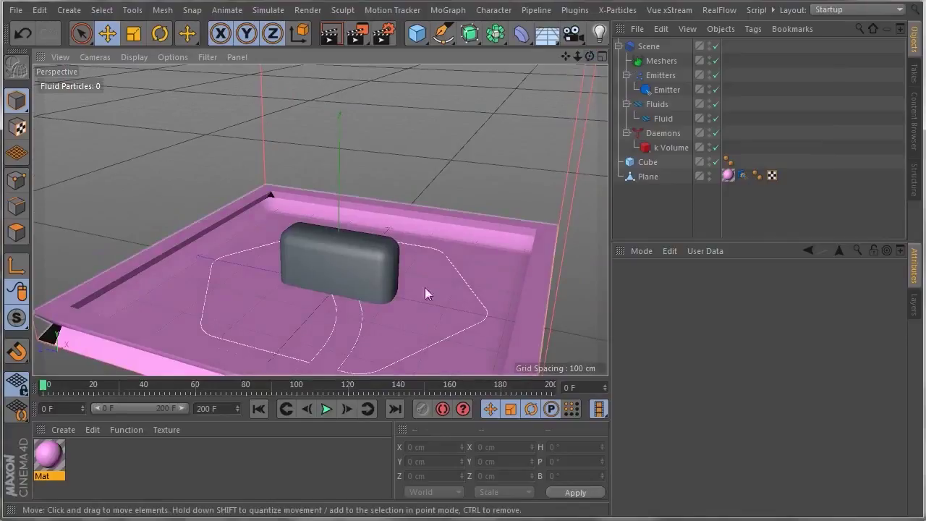
pyautogui.click(648, 162)
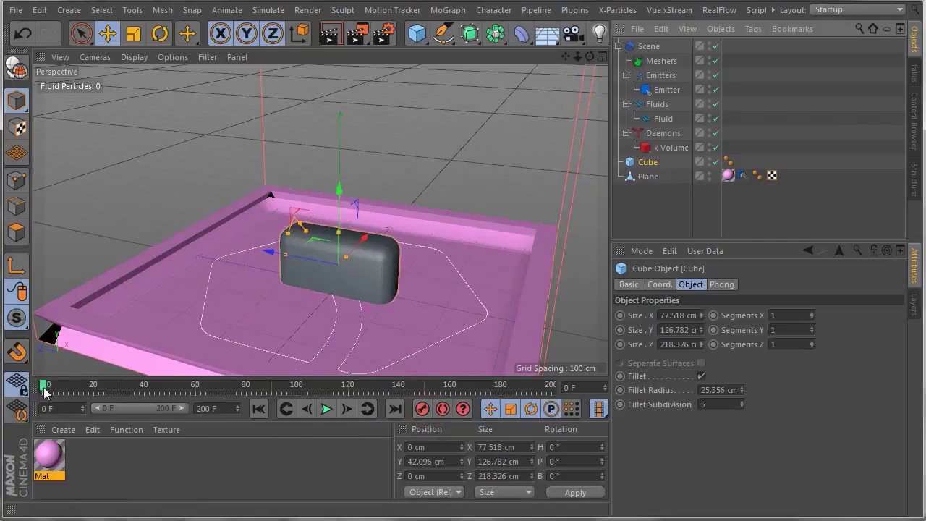
pyautogui.moveTo(50, 389); pyautogui.dragTo(88, 389)
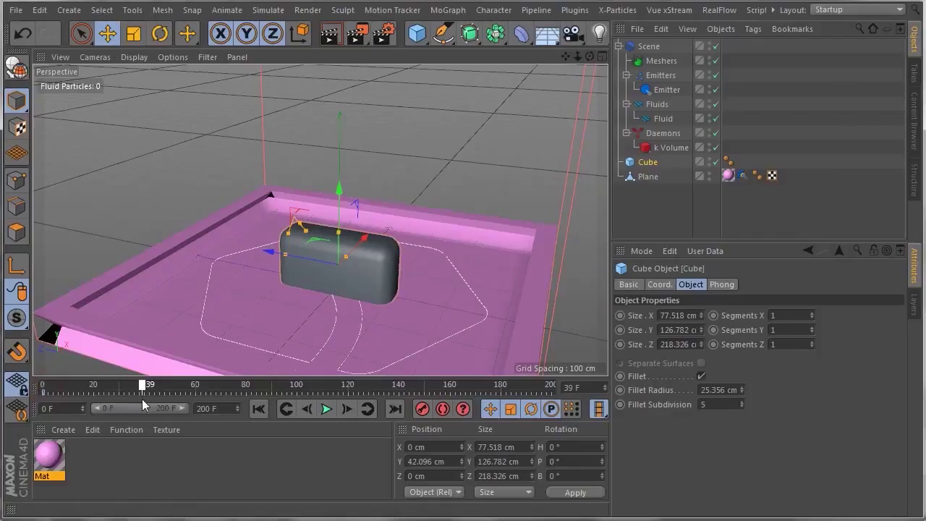
pyautogui.moveTo(342, 196); pyautogui.dragTo(343, 244)
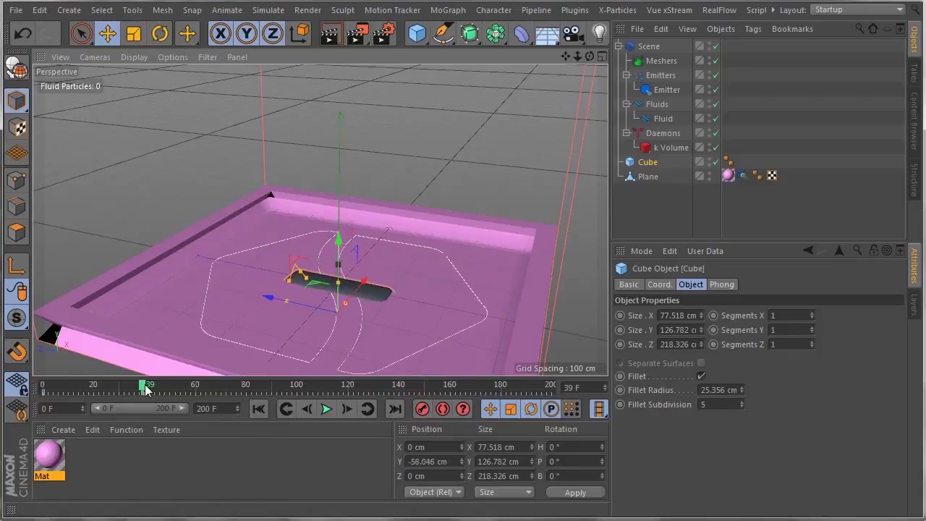
pyautogui.moveTo(145, 390); pyautogui.dragTo(203, 388)
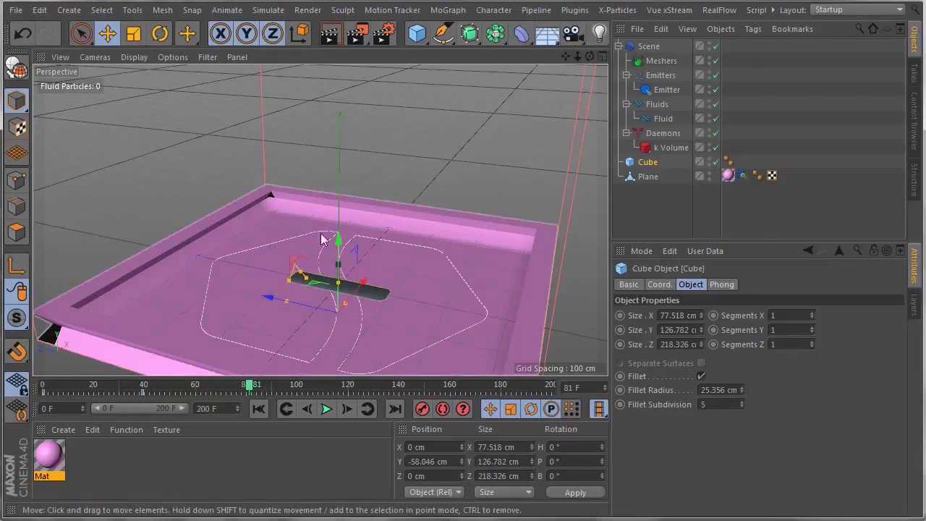
pyautogui.moveTo(339, 244); pyautogui.dragTo(338, 193)
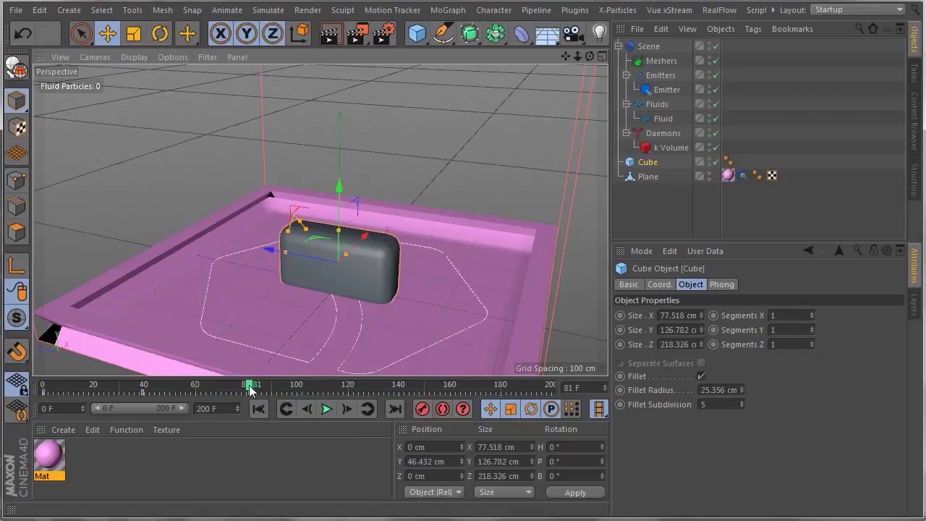
# Spin the cube several turns to a heading of about 1467° and keyframe it at frame 117
pyautogui.moveTo(246, 387); pyautogui.dragTo(324, 391)
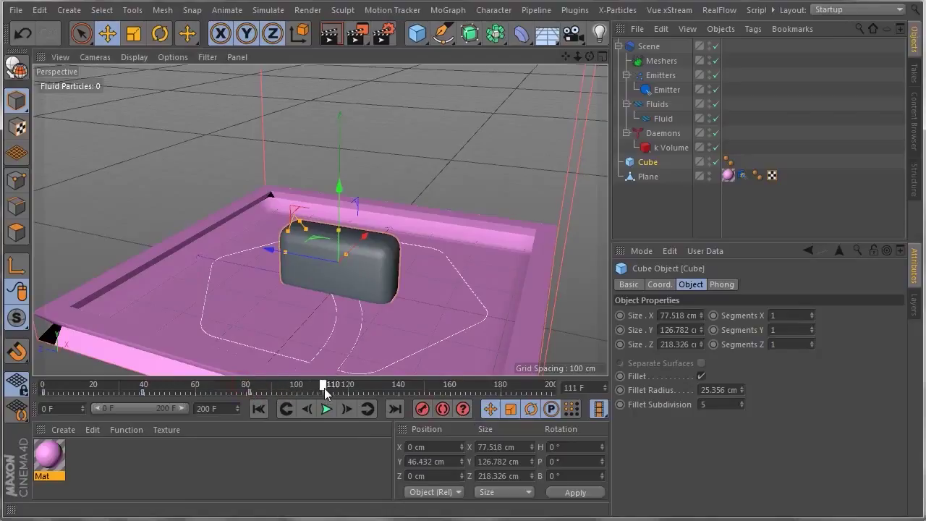
pyautogui.press('r')
pyautogui.moveTo(295, 276); pyautogui.dragTo(478, 206)
pyautogui.moveTo(623, 152); pyautogui.dragTo(583, 295)
pyautogui.moveTo(437, 148); pyautogui.dragTo(561, 450)
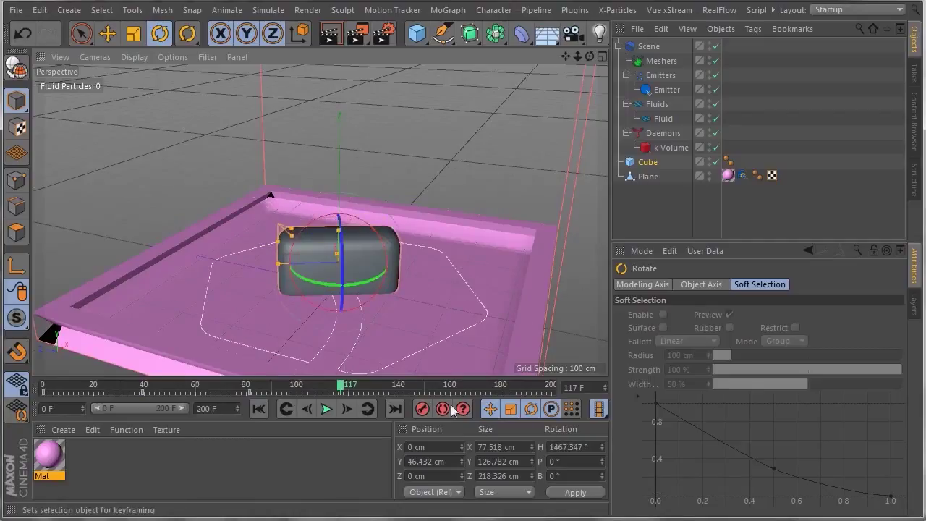
# Keyframe the cube at a heading of about 347° on frame 148 and a pitch of about 23° on frame 161
pyautogui.moveTo(335, 387); pyautogui.dragTo(421, 387)
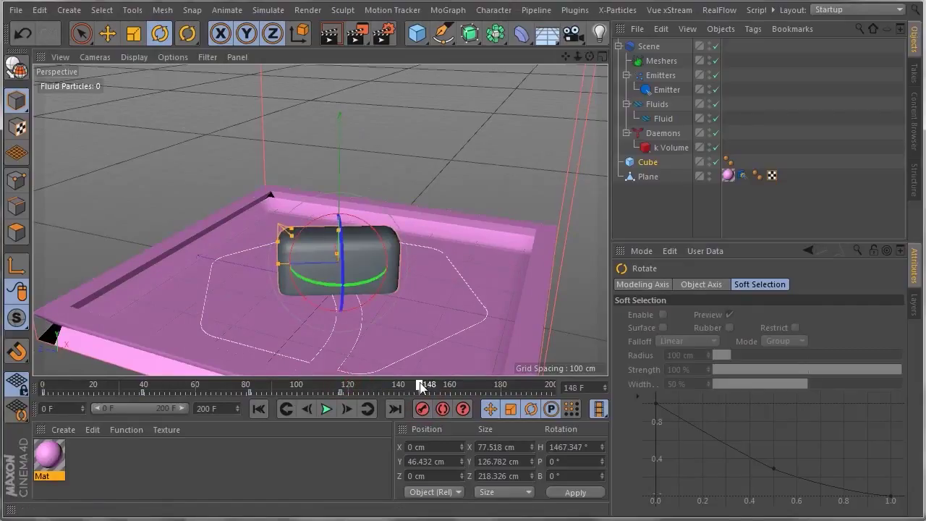
pyautogui.moveTo(375, 273); pyautogui.dragTo(384, 383)
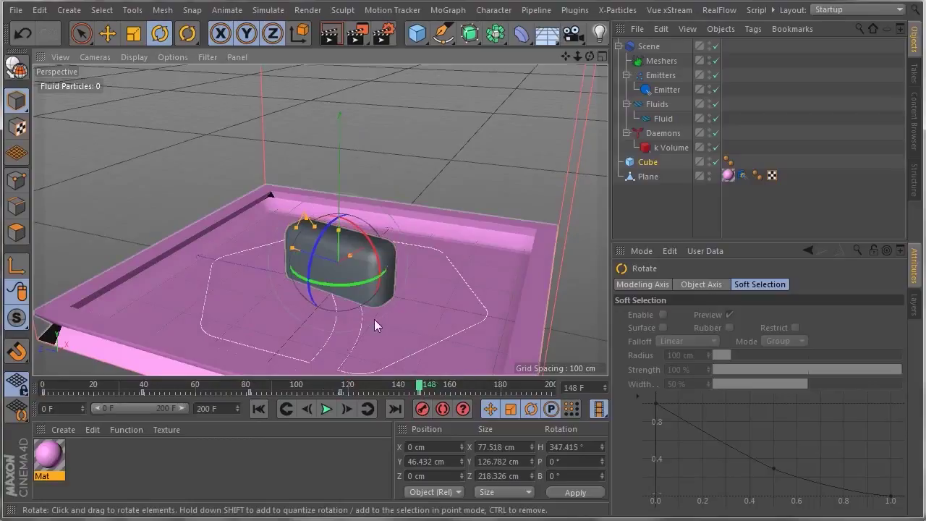
pyautogui.moveTo(421, 384); pyautogui.dragTo(453, 385)
pyautogui.moveTo(382, 262); pyautogui.dragTo(464, 388)
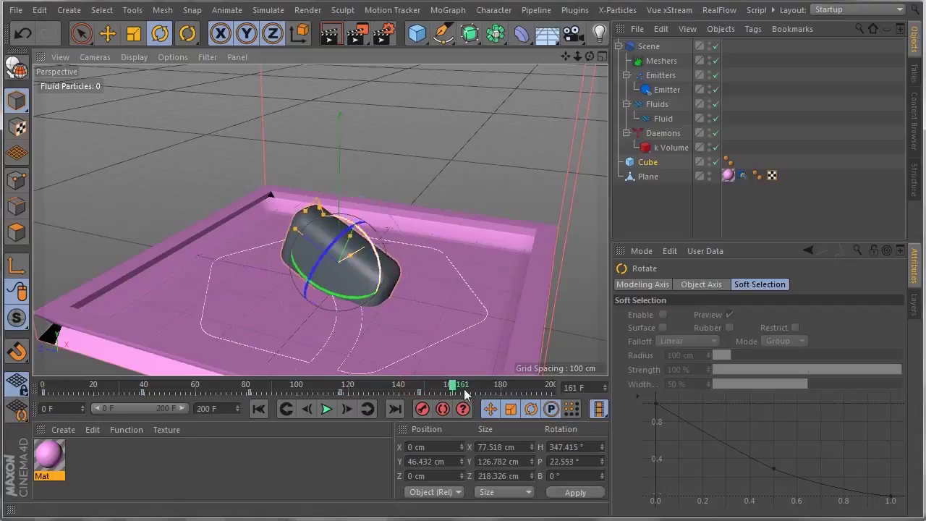
pyautogui.click(423, 410)
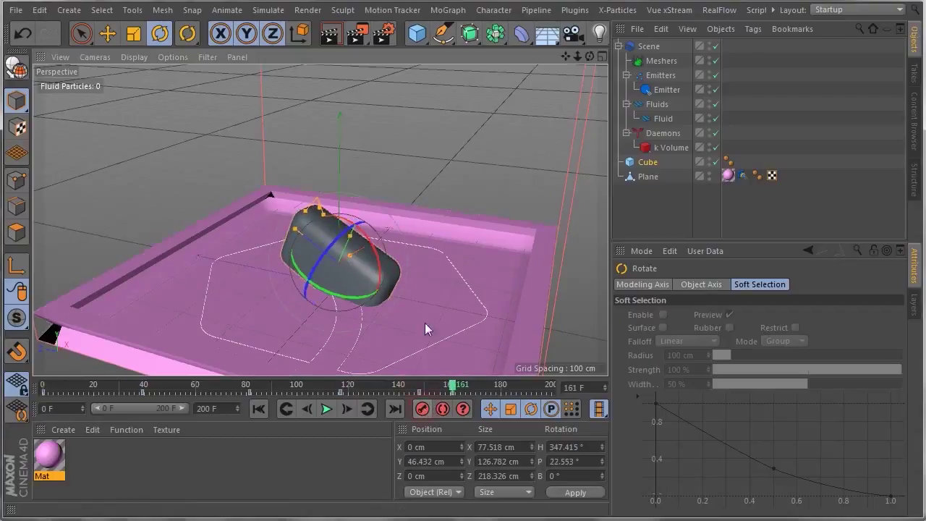
# Tilt the cube the opposite way to a pitch of about -16° and keyframe it at frame 179
pyautogui.click(454, 386)
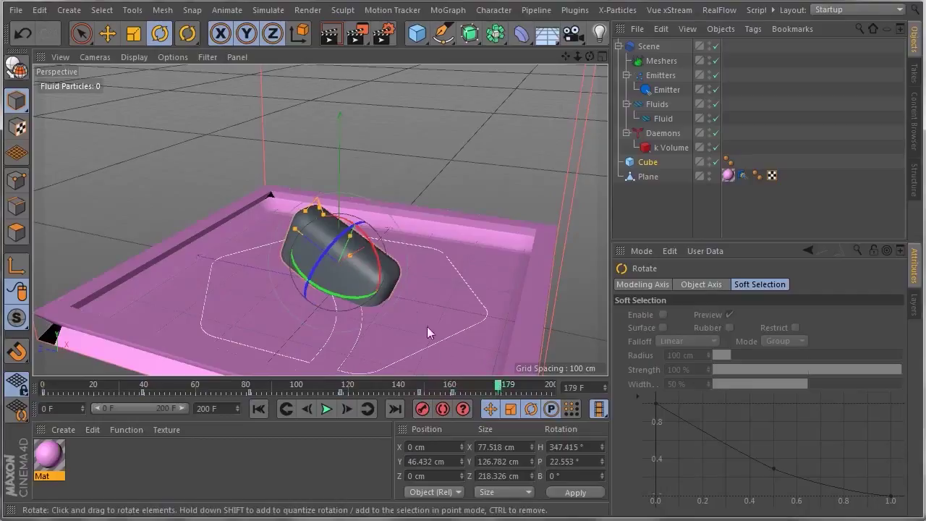
pyautogui.moveTo(380, 276); pyautogui.dragTo(362, 260)
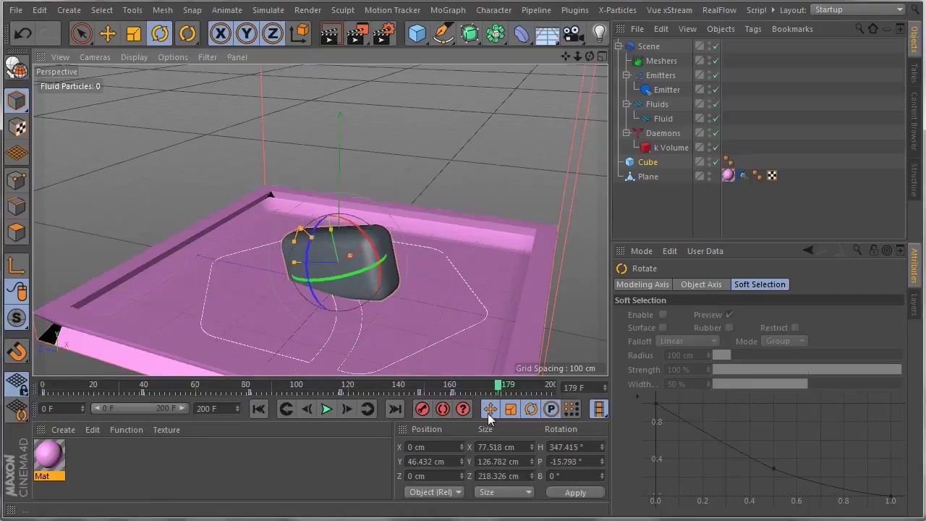
pyautogui.click(424, 409)
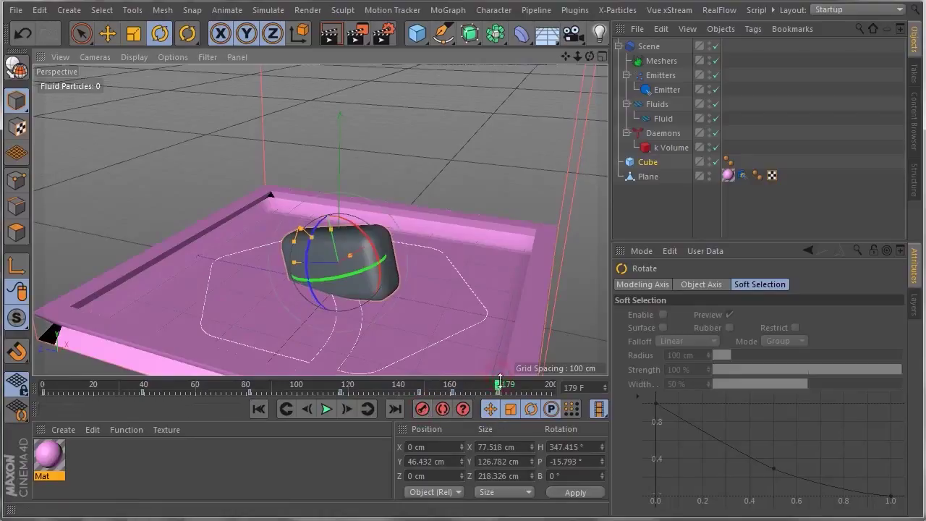
# Key the cube nearly level at a pitch of about -2° on frame 185, and turn it to a heading of about 387° at frame 200
pyautogui.click(510, 386)
pyautogui.moveTo(510, 386); pyautogui.dragTo(514, 384)
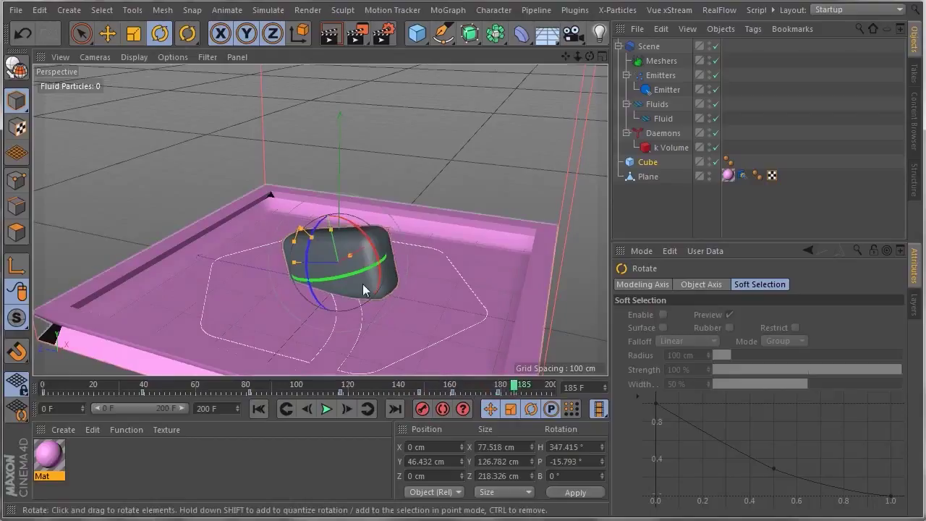
pyautogui.moveTo(376, 251); pyautogui.dragTo(374, 246)
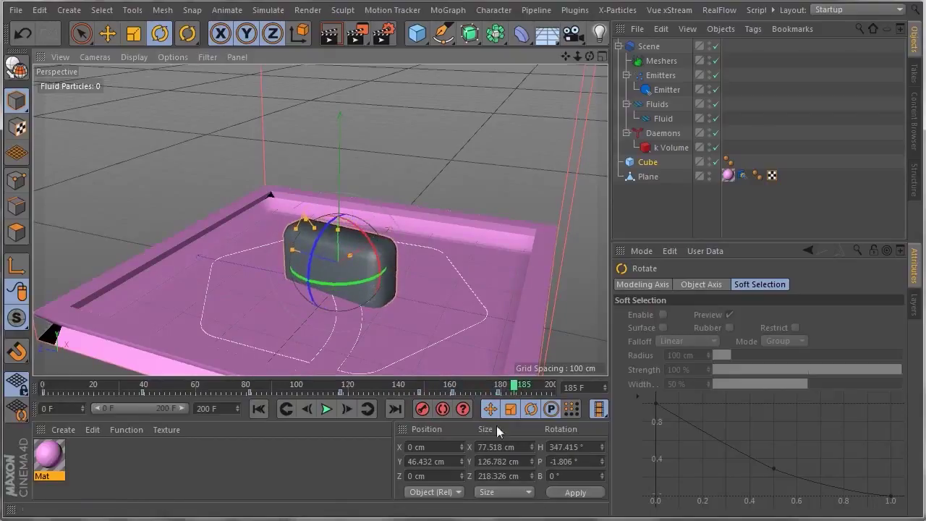
pyautogui.moveTo(517, 389); pyautogui.dragTo(551, 389)
pyautogui.moveTo(362, 302); pyautogui.dragTo(376, 287)
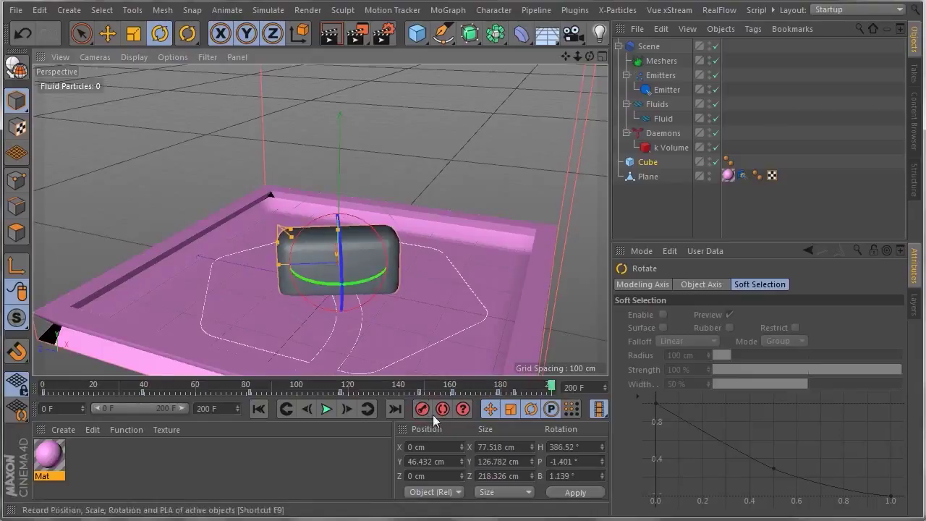
# Play the animation from the first frame to about frame 97 to check how the particles meet the moving cube
pyautogui.click(259, 409)
pyautogui.click(326, 409)
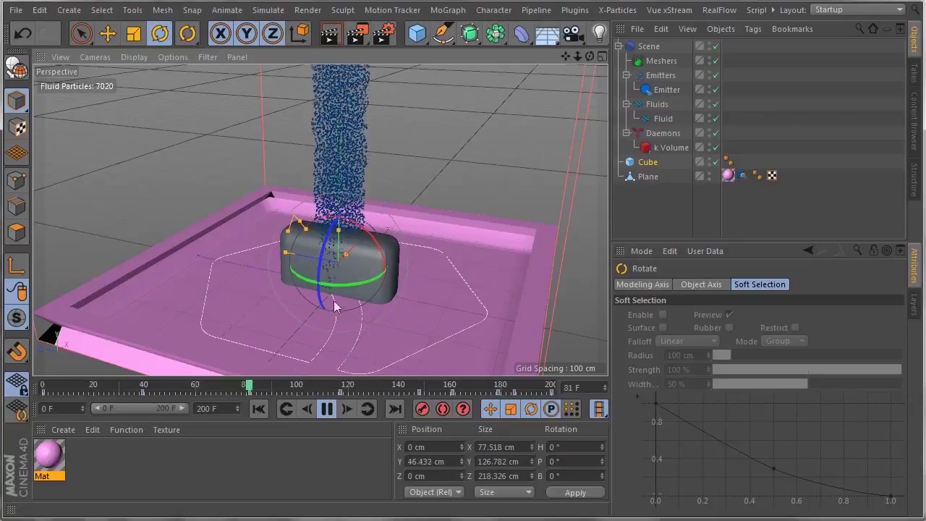
pyautogui.moveTo(369, 273); pyautogui.dragTo(250, 282)
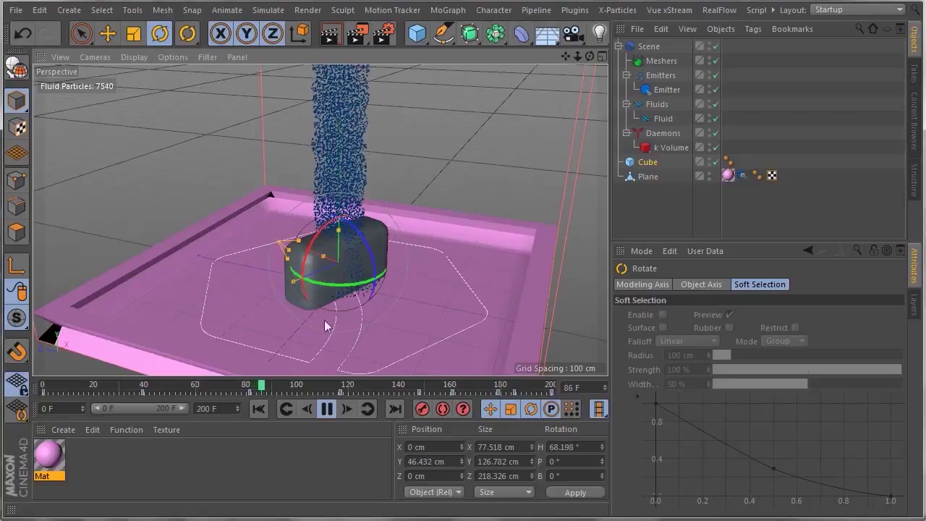
pyautogui.moveTo(325, 326); pyautogui.dragTo(416, 262)
pyautogui.moveTo(313, 307); pyautogui.dragTo(354, 243)
pyautogui.moveTo(328, 276); pyautogui.dragTo(362, 304)
pyautogui.click(326, 409)
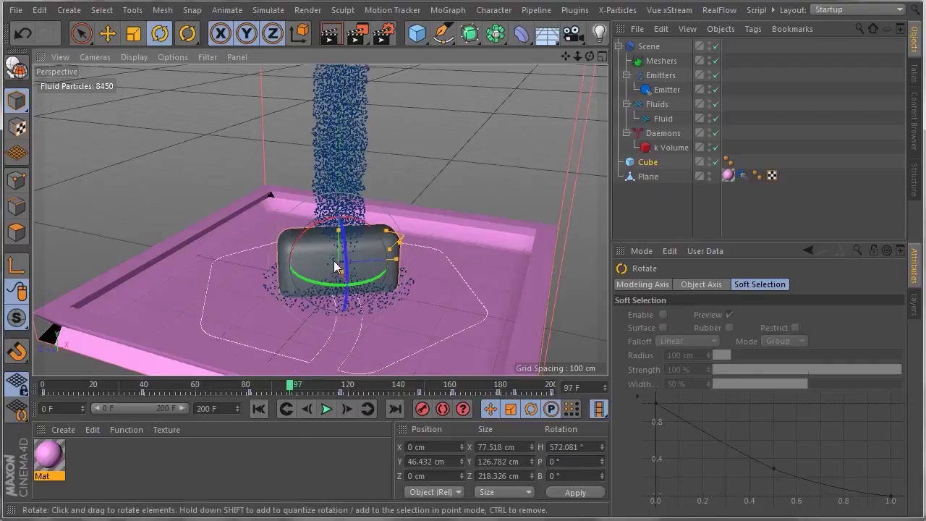
# Convert the cube to a polygonal object and give it a RealFlow Collider tag
pyautogui.click(641, 164)
pyautogui.click(13, 66)
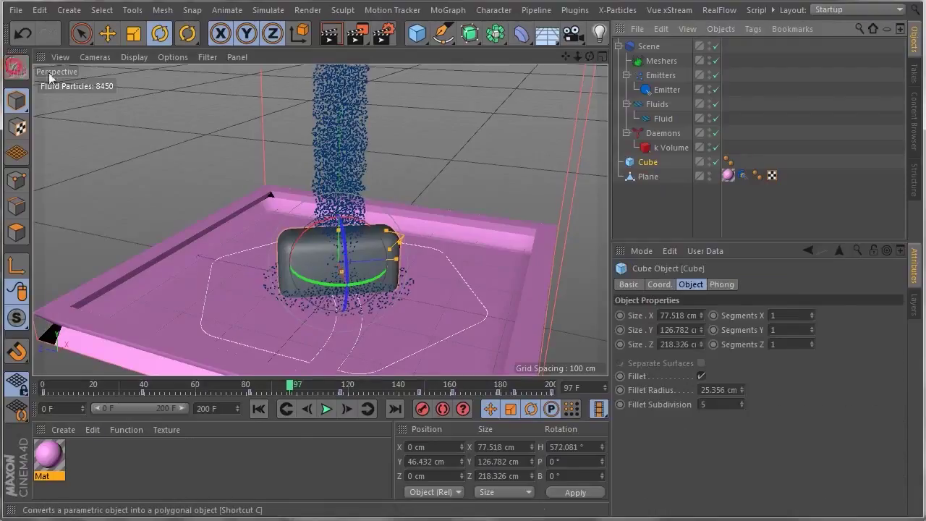
pyautogui.rightClick(645, 163)
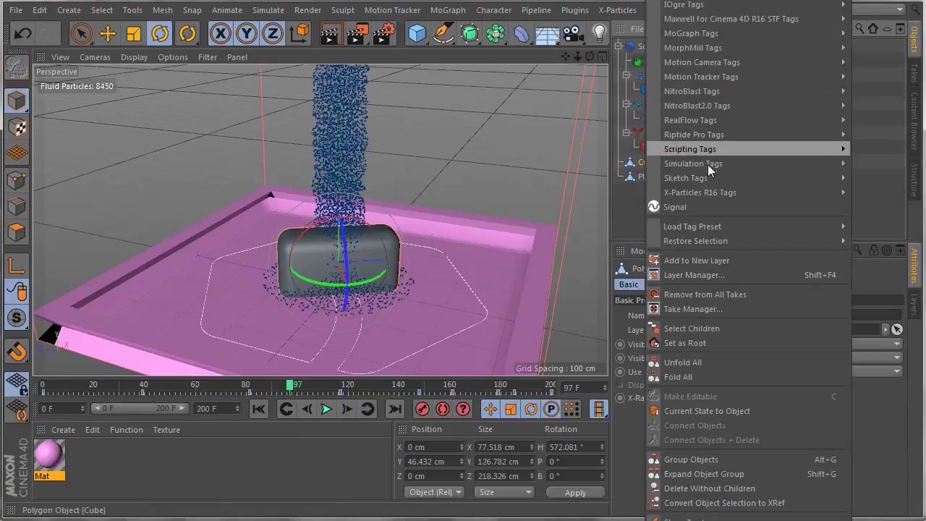
pyautogui.moveTo(701, 120)
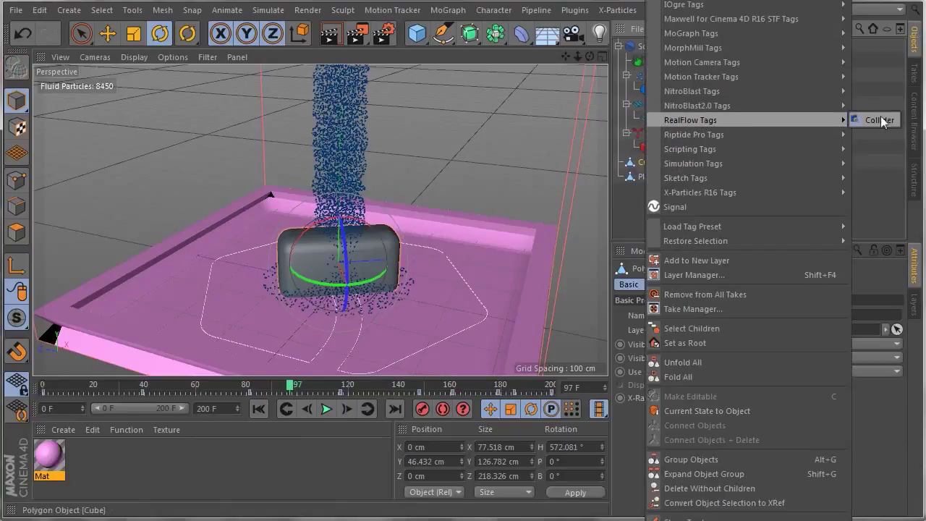
pyautogui.click(885, 121)
# Rerun the simulation from frame 0 to frame 124, scrubbing the finished render in VLC for comparison while it calculates
pyautogui.click(258, 411)
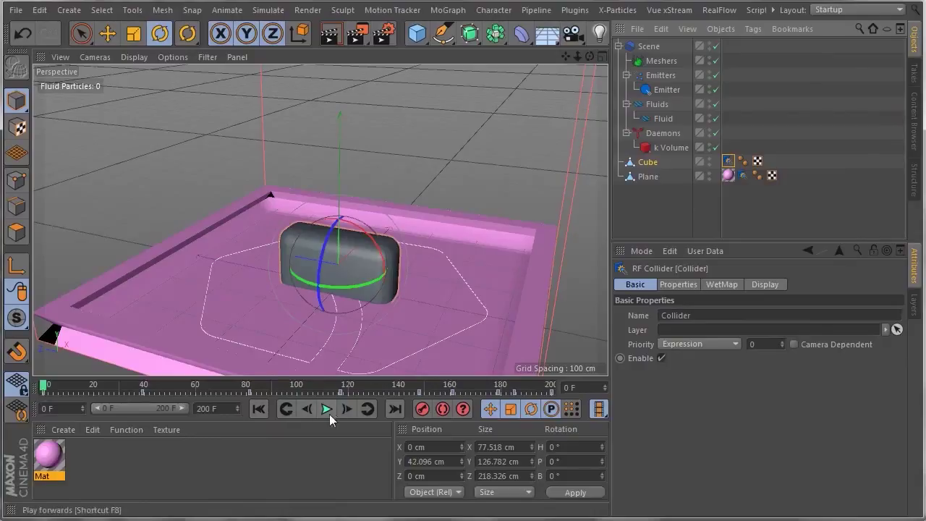
pyautogui.click(326, 409)
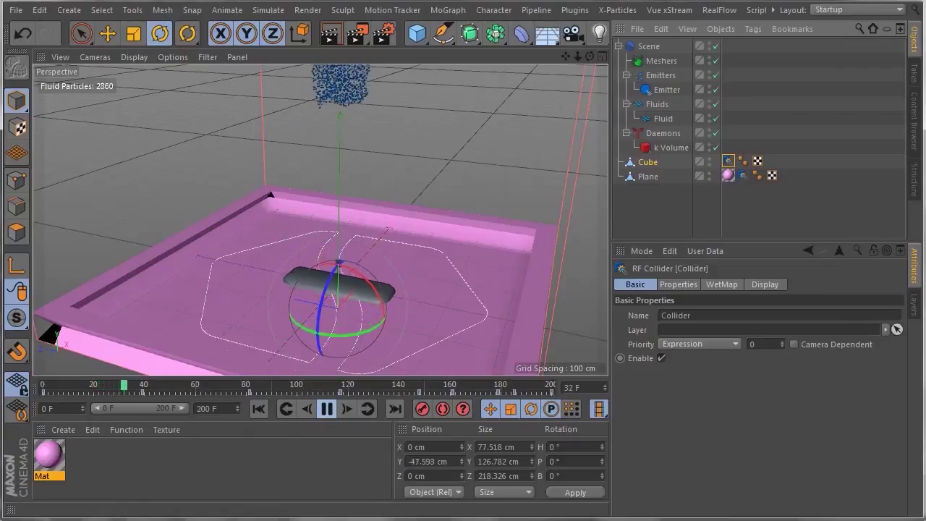
pyautogui.click(368, 520)
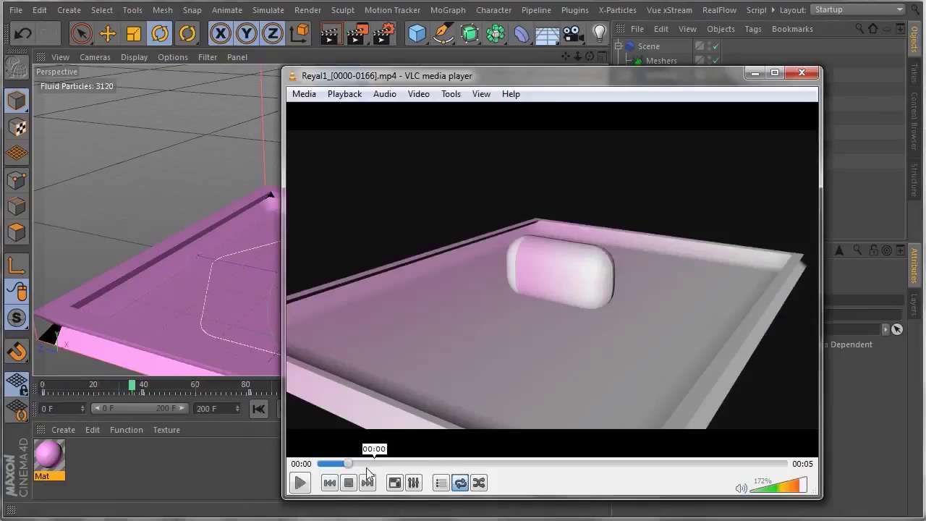
pyautogui.moveTo(348, 469); pyautogui.dragTo(638, 504)
pyautogui.moveTo(391, 77); pyautogui.dragTo(681, 125)
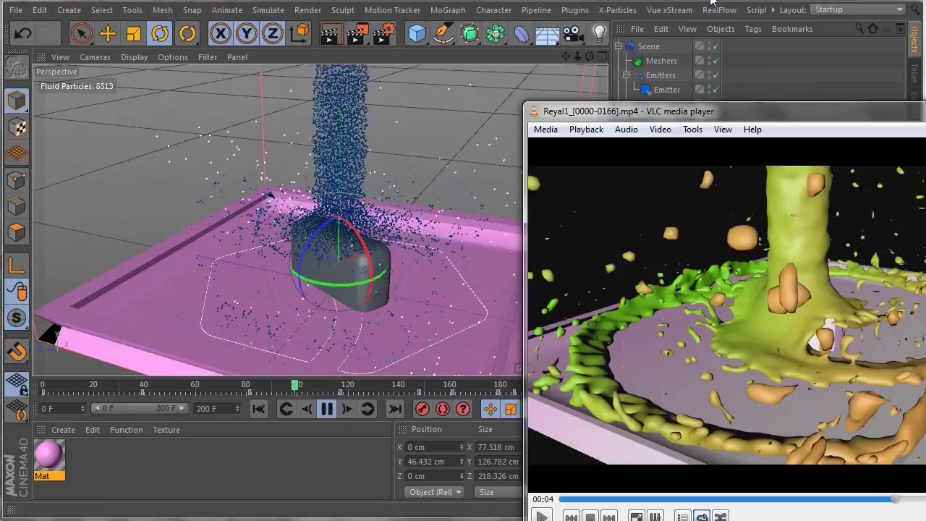
pyautogui.moveTo(832, 109); pyautogui.dragTo(617, 94)
pyautogui.click(778, 94)
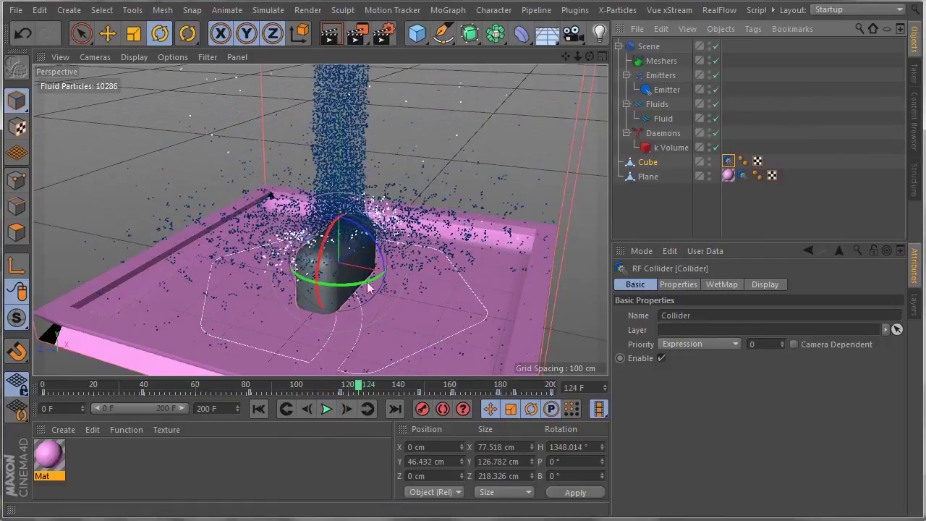
# Test-render the perspective view and compare it with the meshed fluid in VLC, selecting the scene's Meshers object in Cinema 4D
pyautogui.click(329, 34)
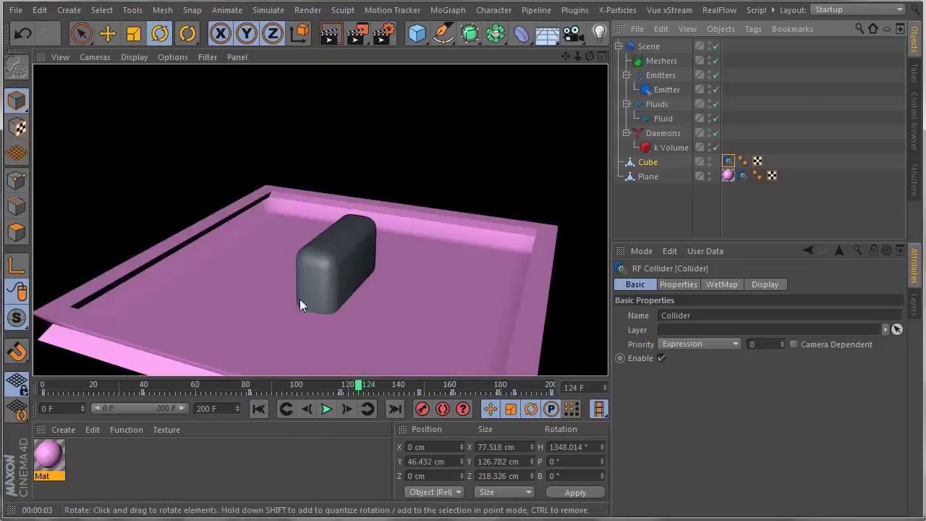
pyautogui.click(657, 62)
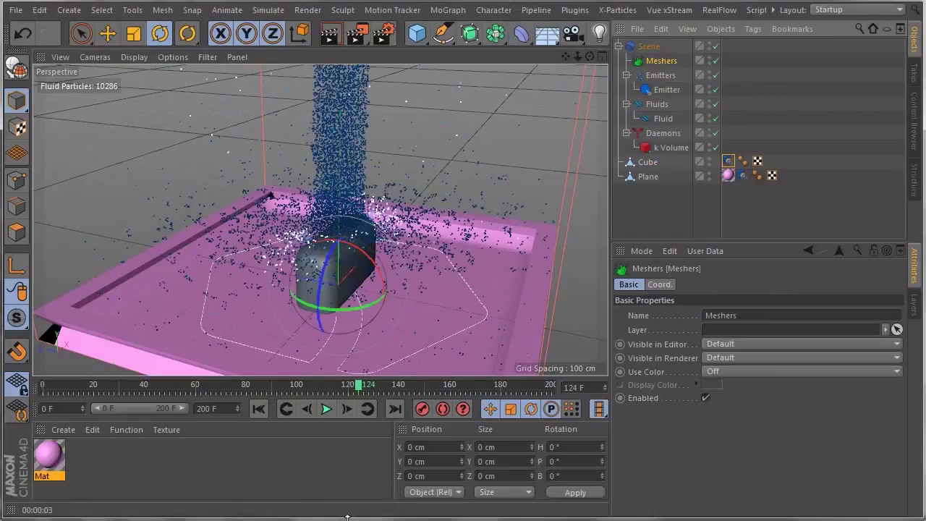
pyautogui.click(486, 520)
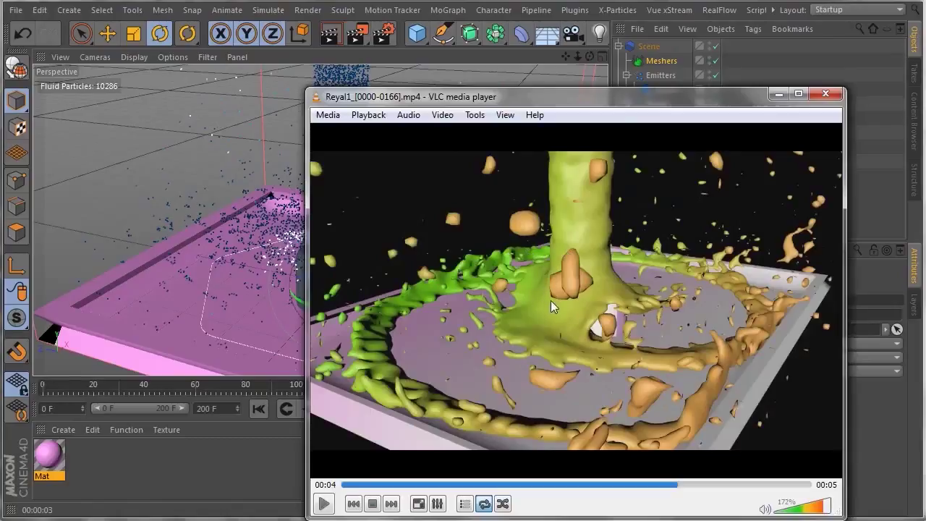
pyautogui.click(778, 94)
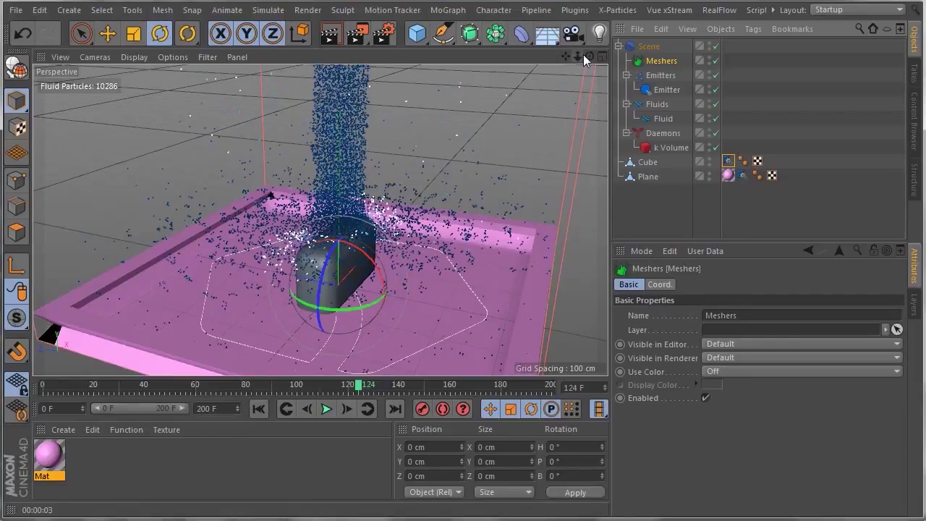
pyautogui.moveTo(590, 55); pyautogui.dragTo(738, 61)
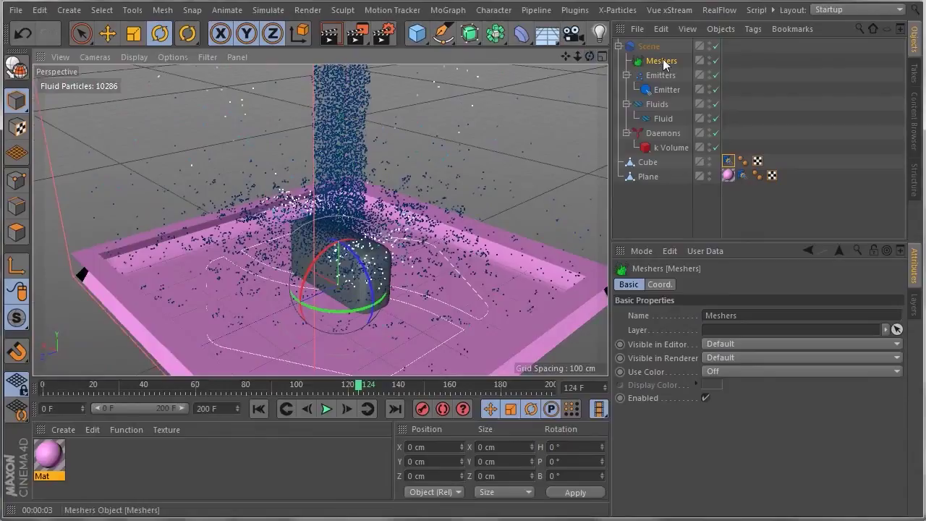
# Add a RealFlow Mesher to the scene and run the simulation from frame 124 to frame 134 to build the fluid mesh
pyautogui.click(728, 15)
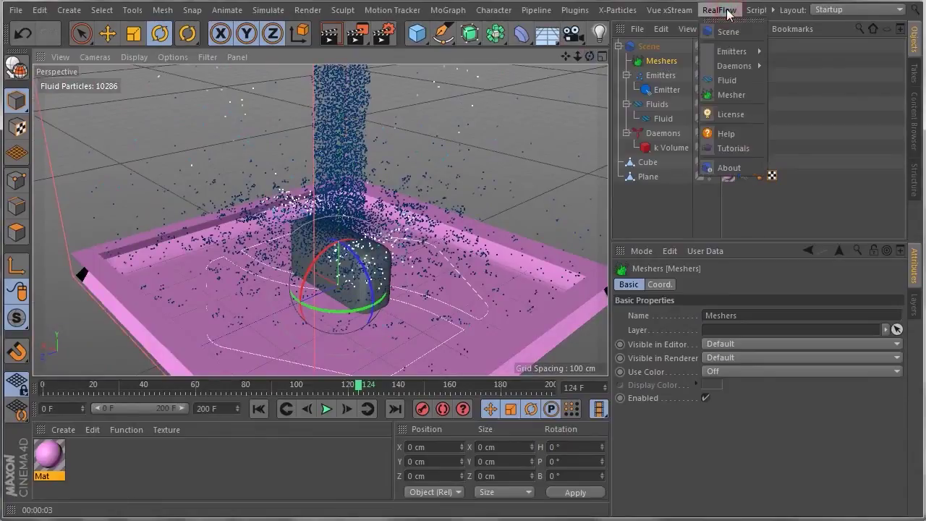
pyautogui.click(732, 95)
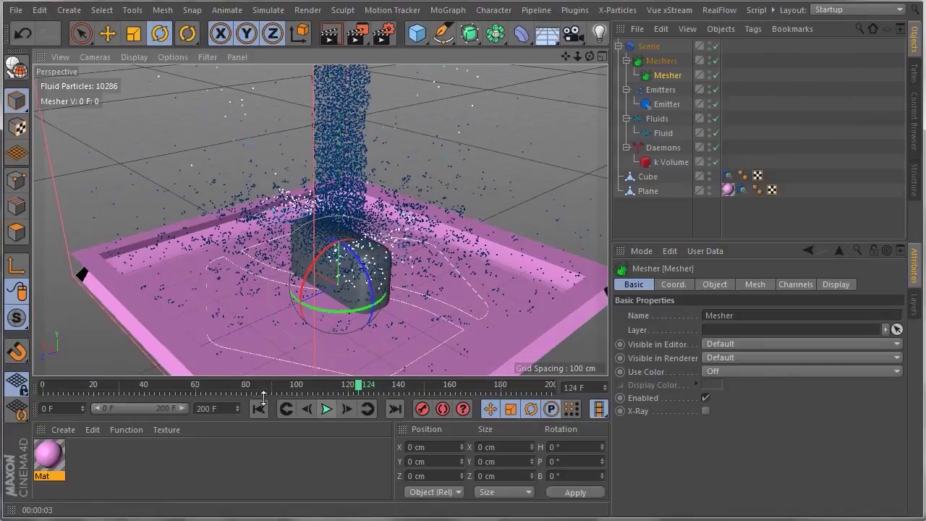
pyautogui.click(327, 409)
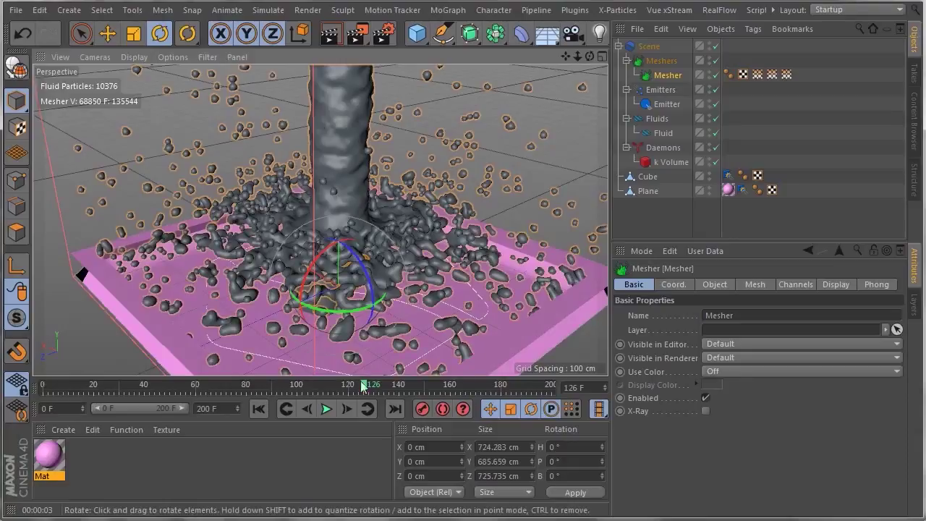
pyautogui.click(327, 409)
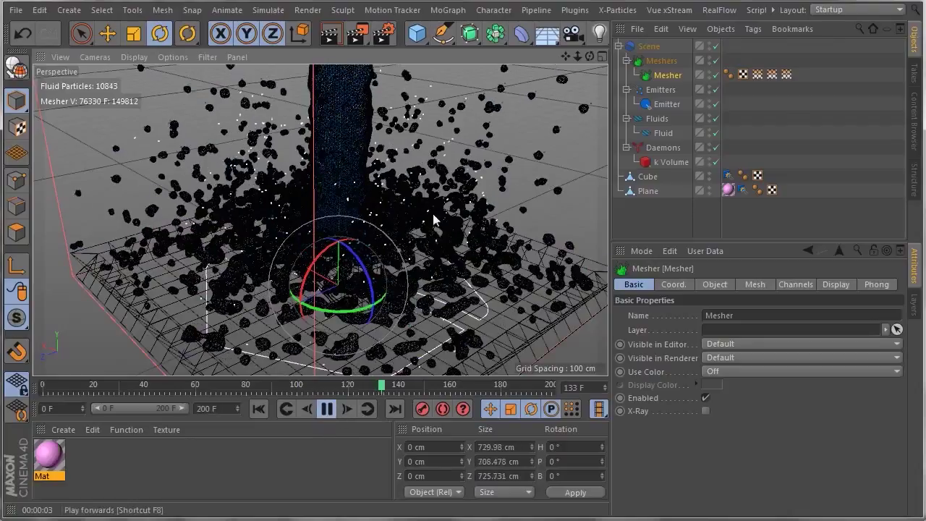
pyautogui.click(329, 411)
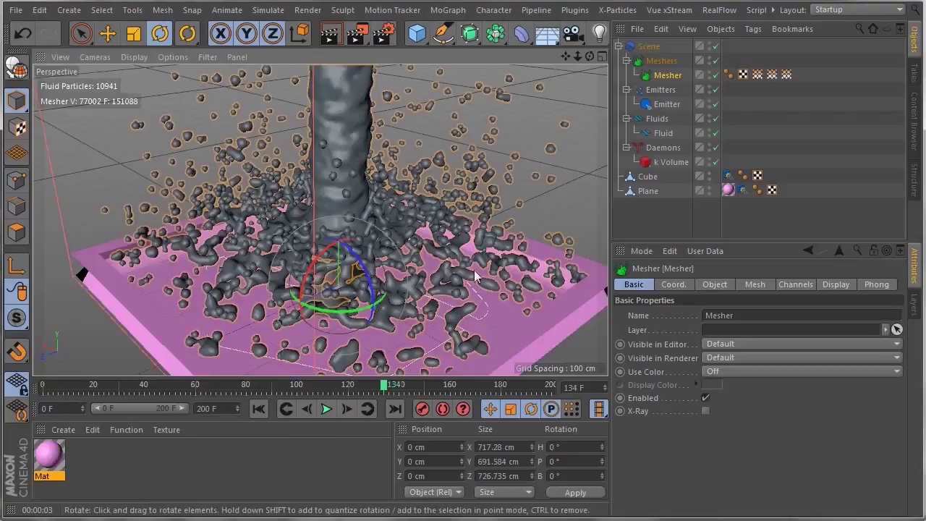
# Try the High resolution in the Mesher's mesh settings and return it to Low
pyautogui.click(667, 76)
pyautogui.click(755, 286)
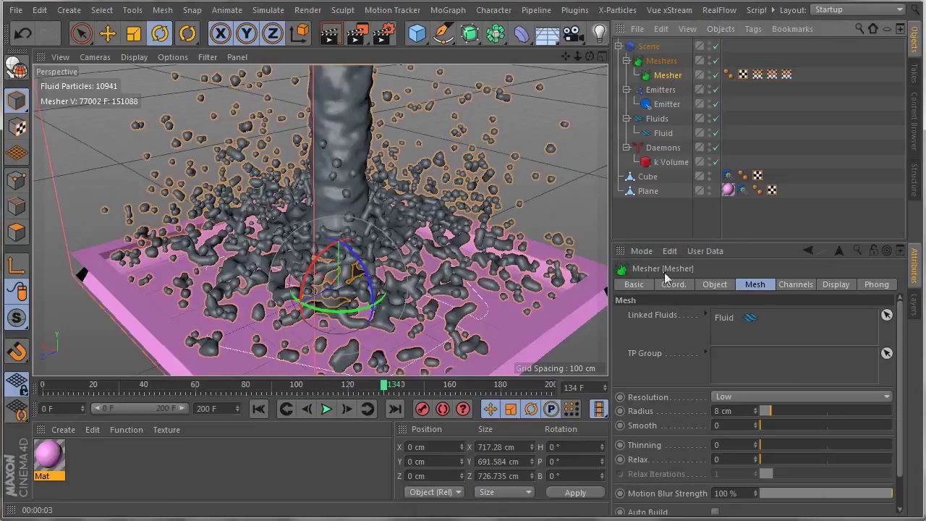
pyautogui.click(735, 396)
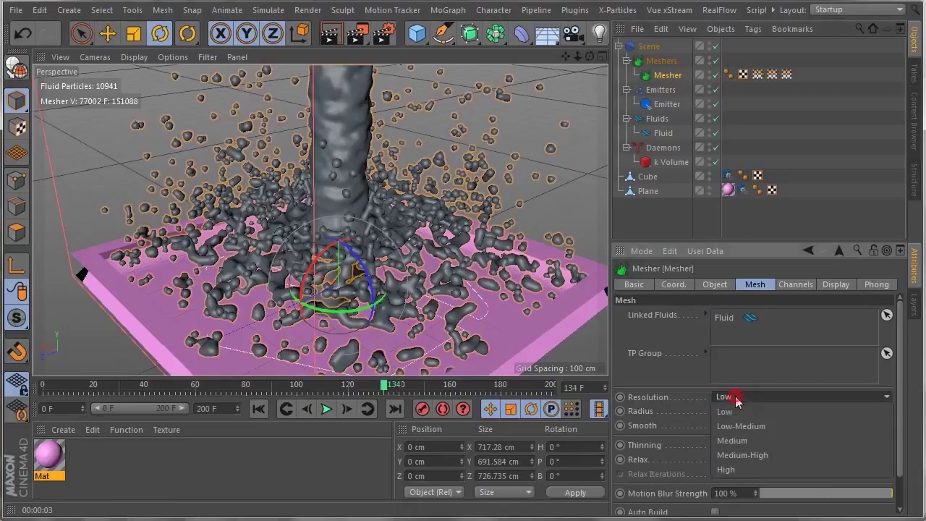
pyautogui.click(731, 470)
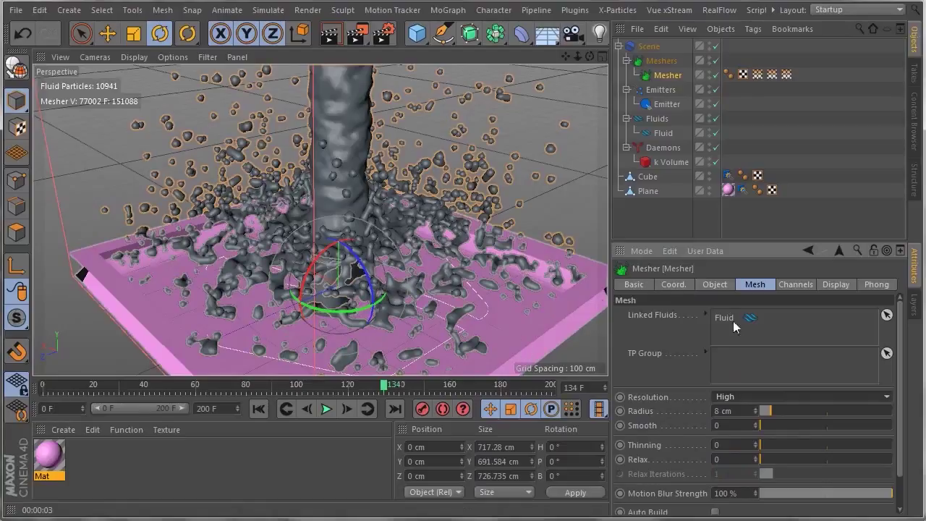
pyautogui.click(742, 396)
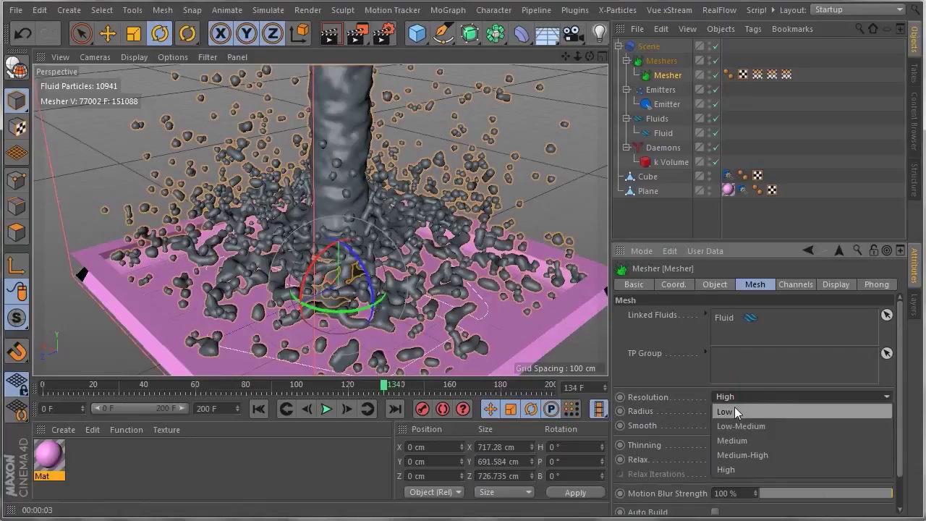
pyautogui.click(734, 410)
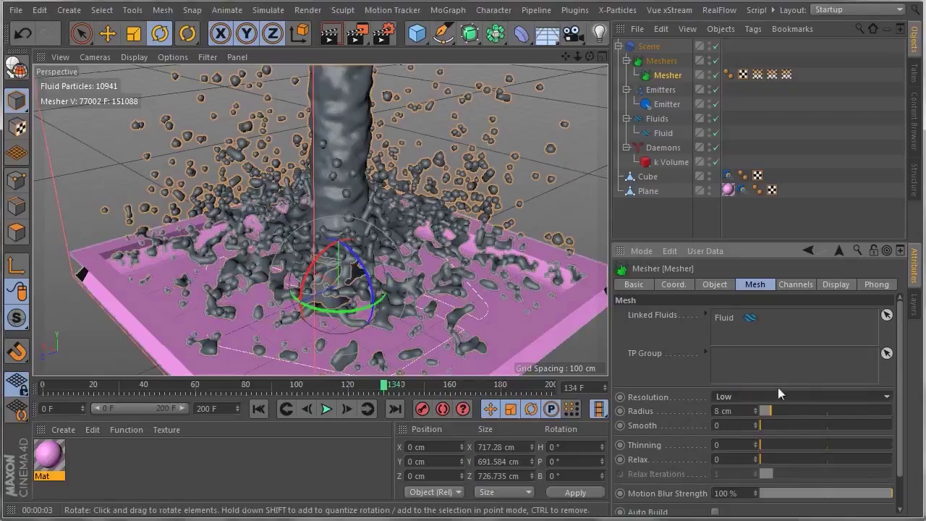
# Try a Smooth value of 2 on the Mesher and reset it to 0
pyautogui.scroll(-2, 908, 442)
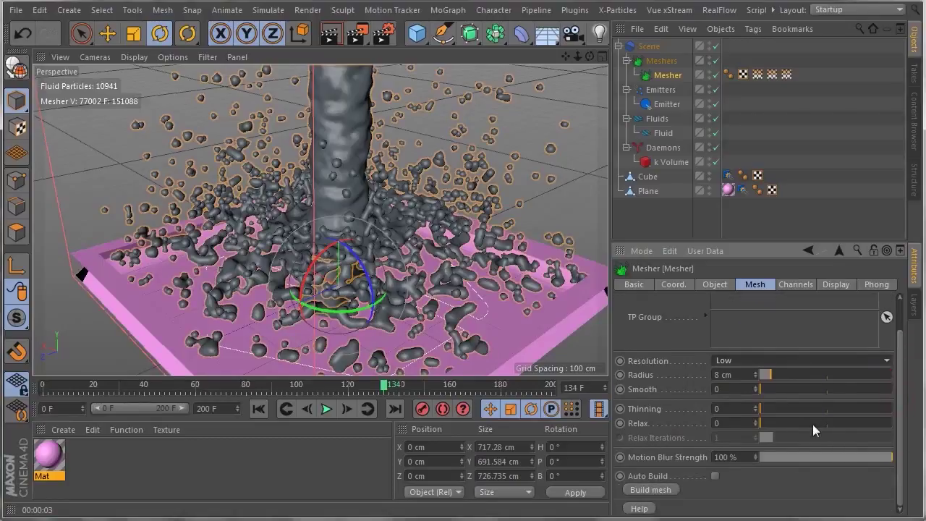
pyautogui.click(738, 389)
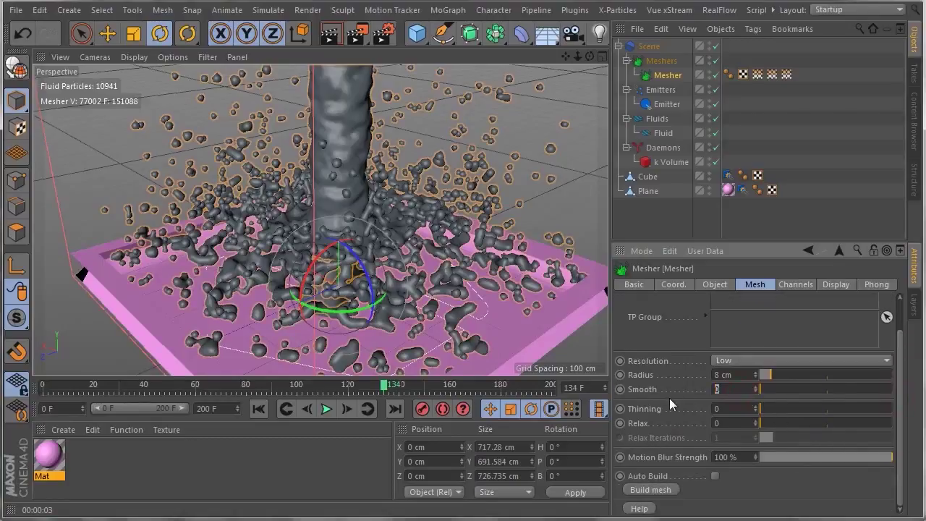
pyautogui.write('2')
pyautogui.click(774, 492)
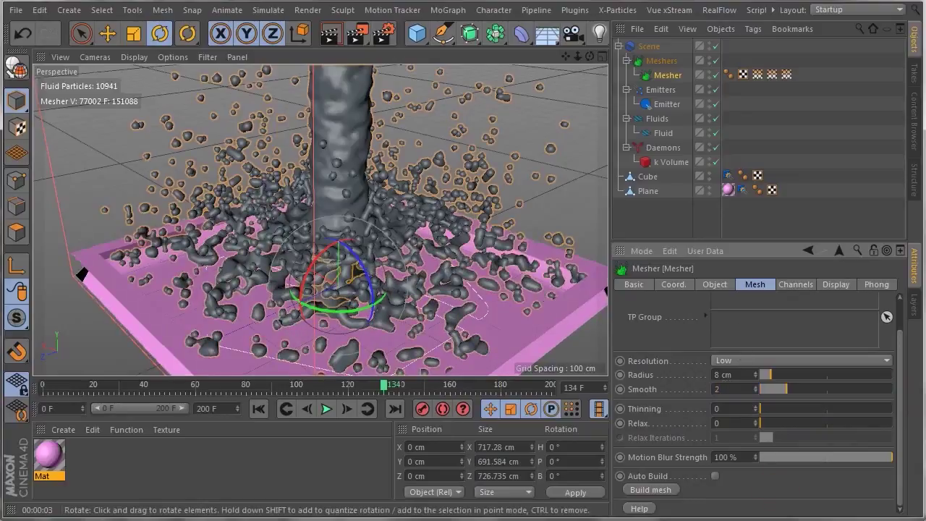
pyautogui.doubleClick(728, 389)
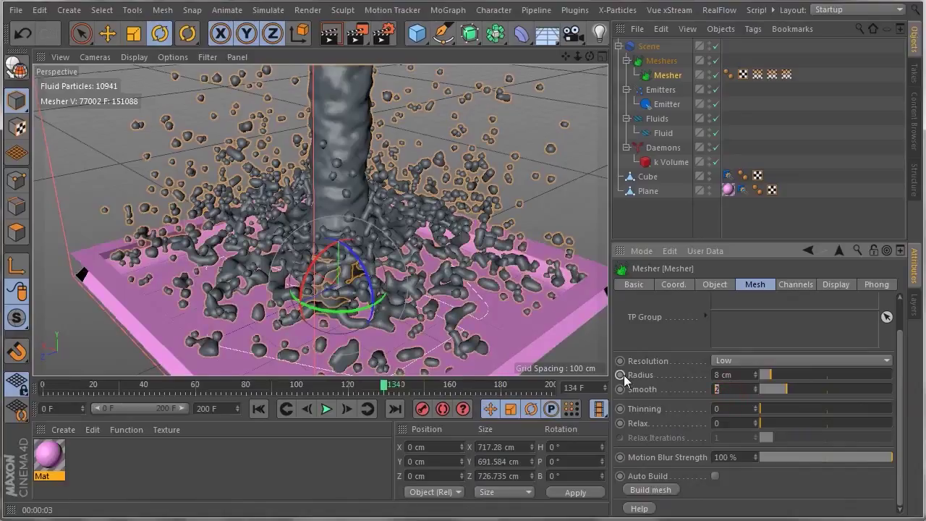
pyautogui.press('BackSpace')
# Browse the material categories in the Broadcast presets of the Content Browser, looking into the Wood folder
pyautogui.click(427, 519)
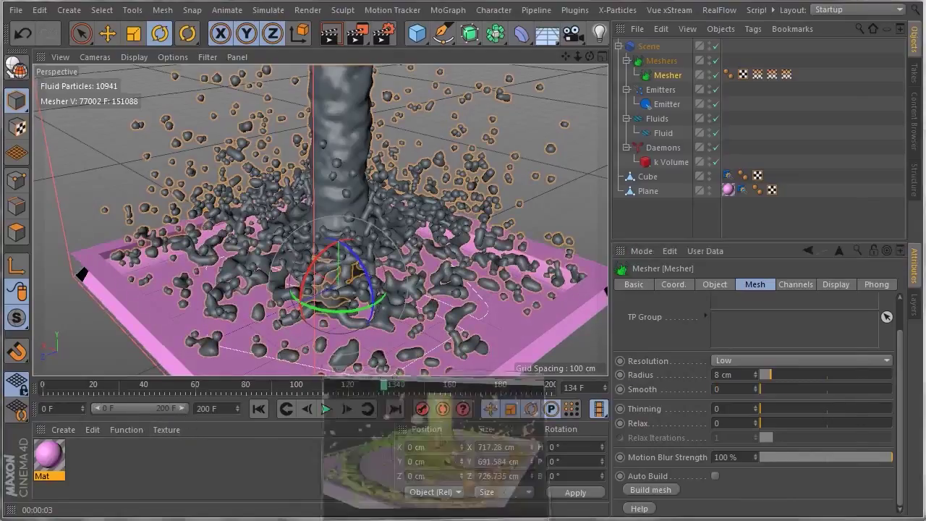
pyautogui.click(247, 442)
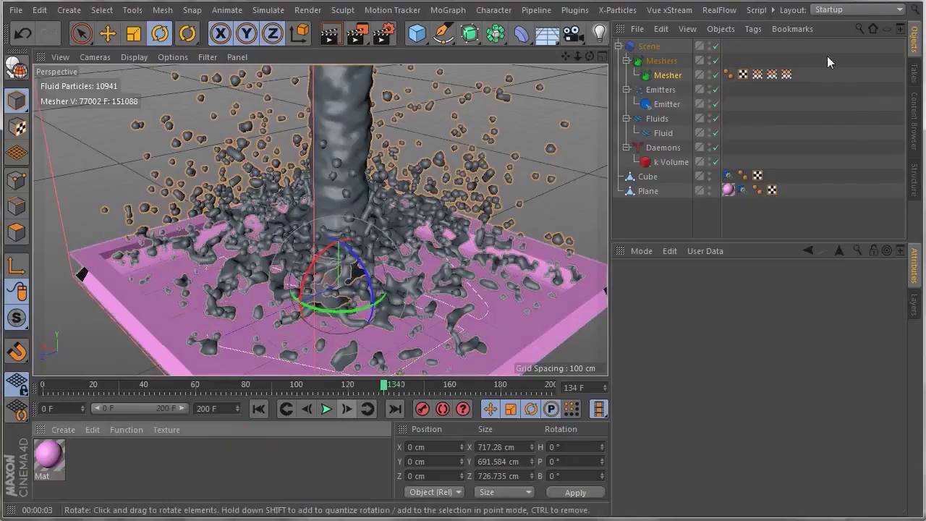
pyautogui.click(916, 118)
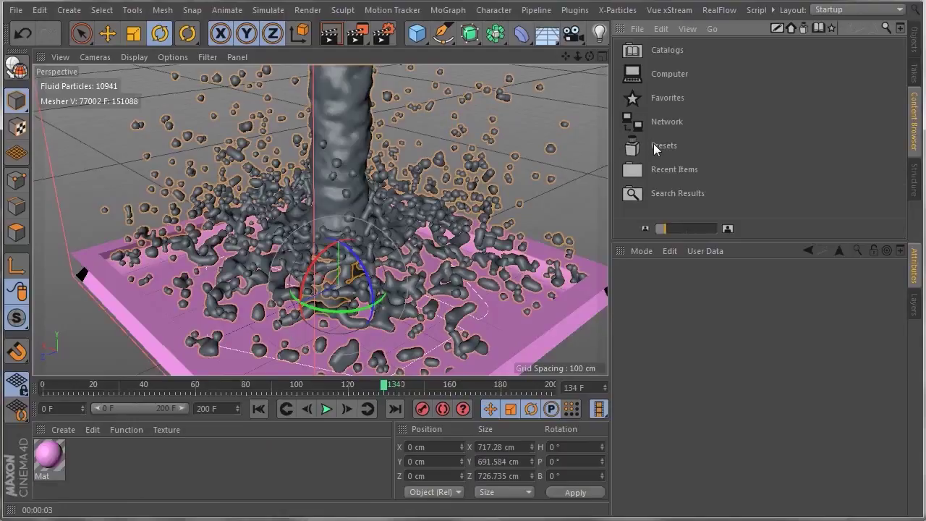
pyautogui.doubleClick(655, 149)
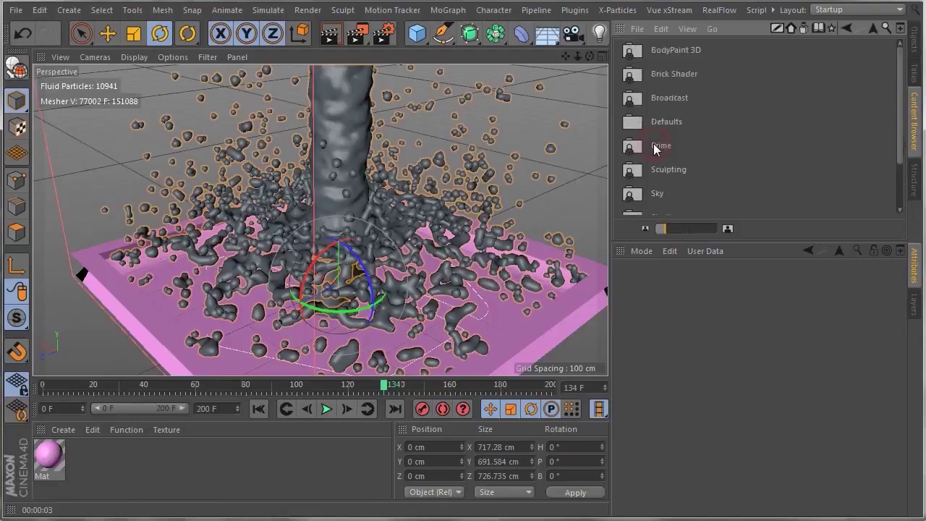
pyautogui.doubleClick(667, 100)
pyautogui.doubleClick(667, 100)
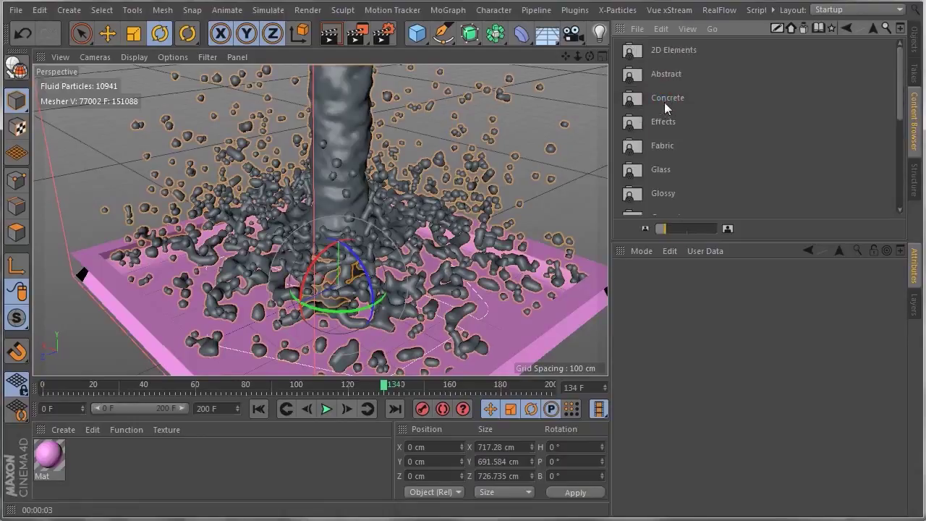
pyautogui.scroll(-3, 673, 181)
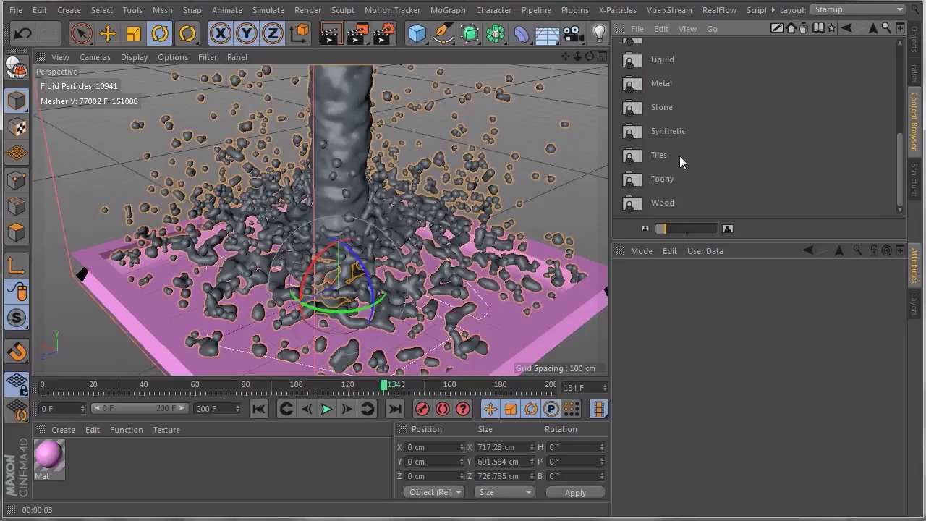
pyautogui.doubleClick(663, 201)
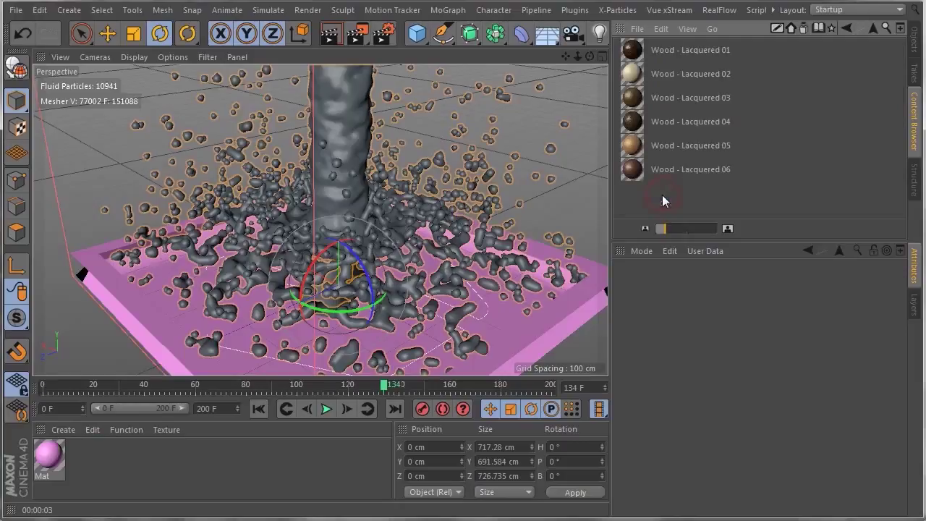
pyautogui.click(872, 30)
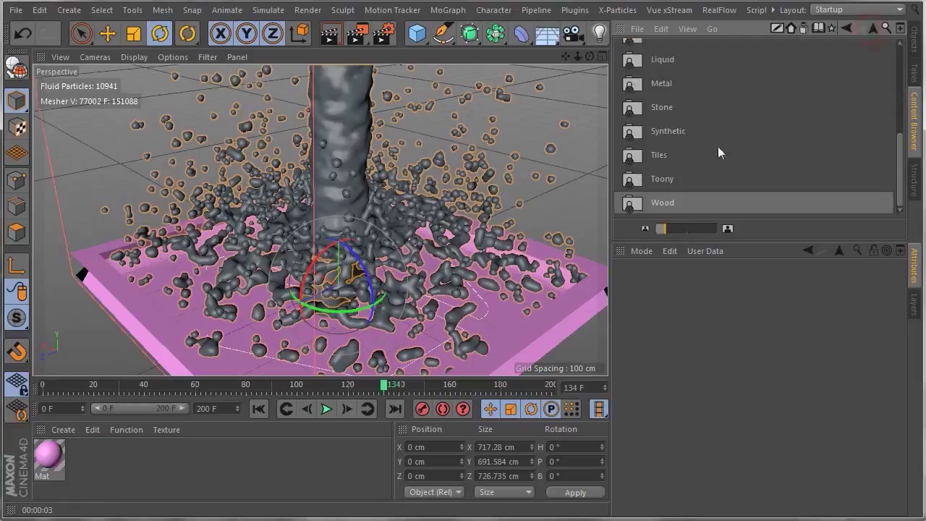
# Load the Liquid - Tea preset from the Liquid folder and apply it to the Mesher object
pyautogui.doubleClick(677, 63)
pyautogui.scroll(-2, 759, 133)
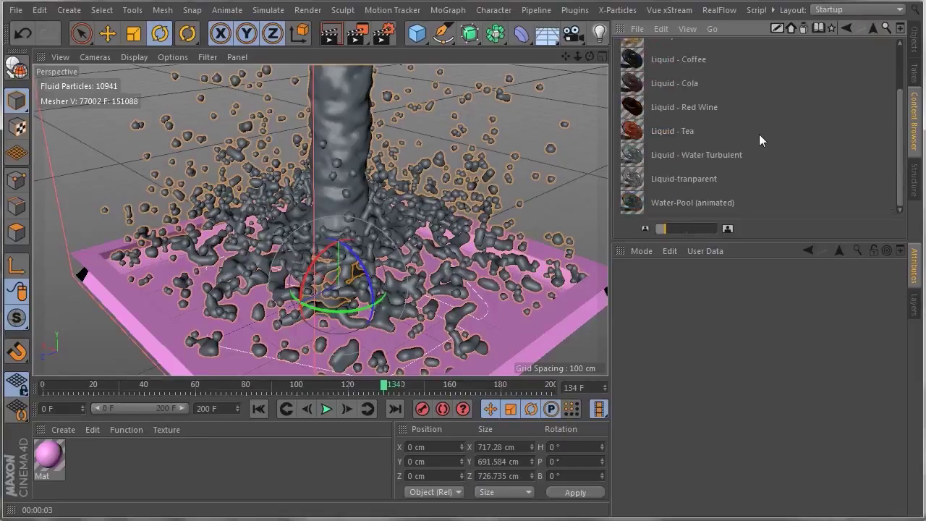
pyautogui.click(637, 135)
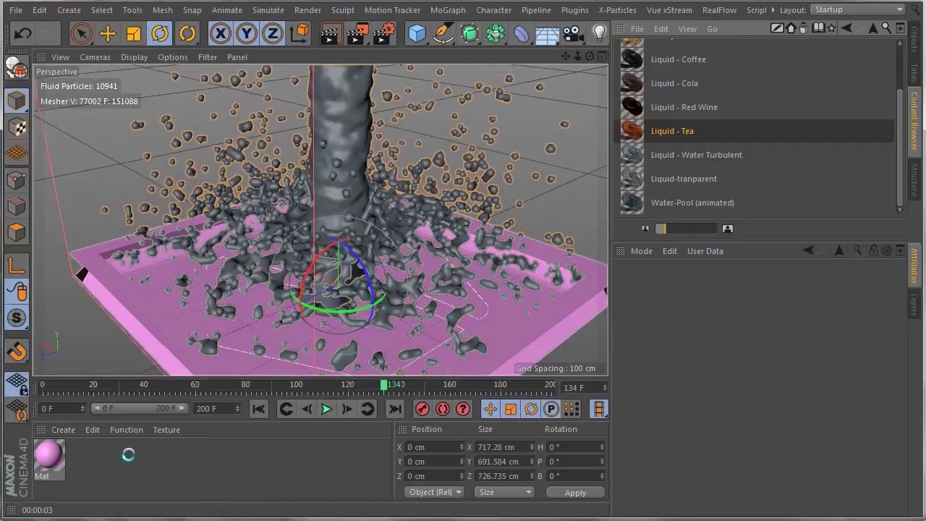
pyautogui.click(914, 43)
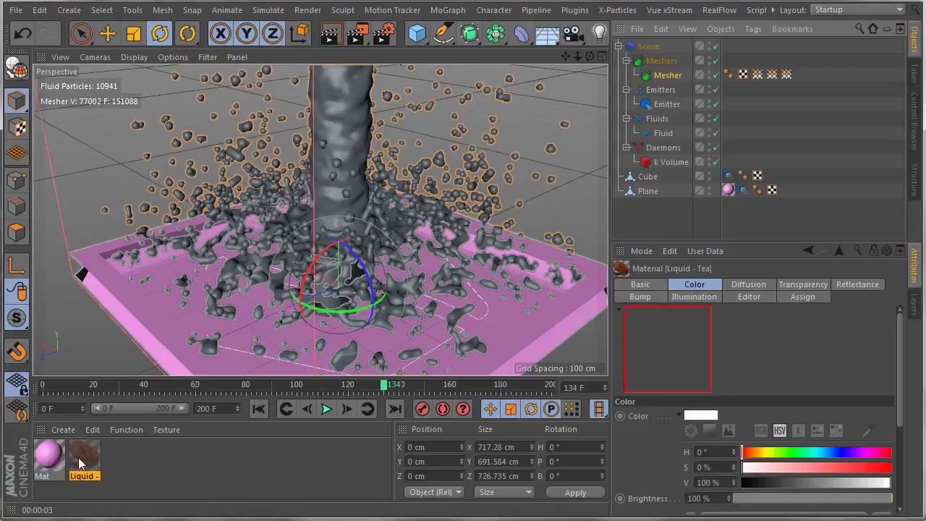
pyautogui.moveTo(83, 461); pyautogui.dragTo(668, 83)
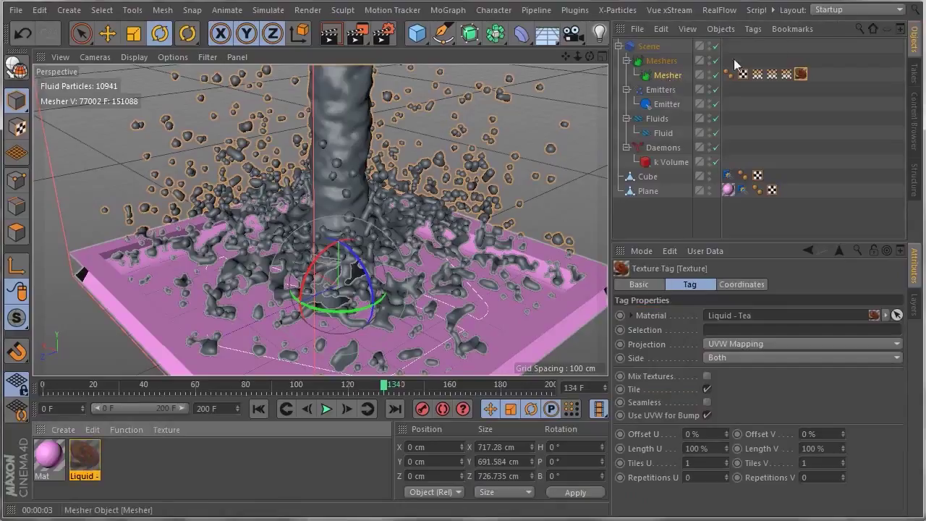
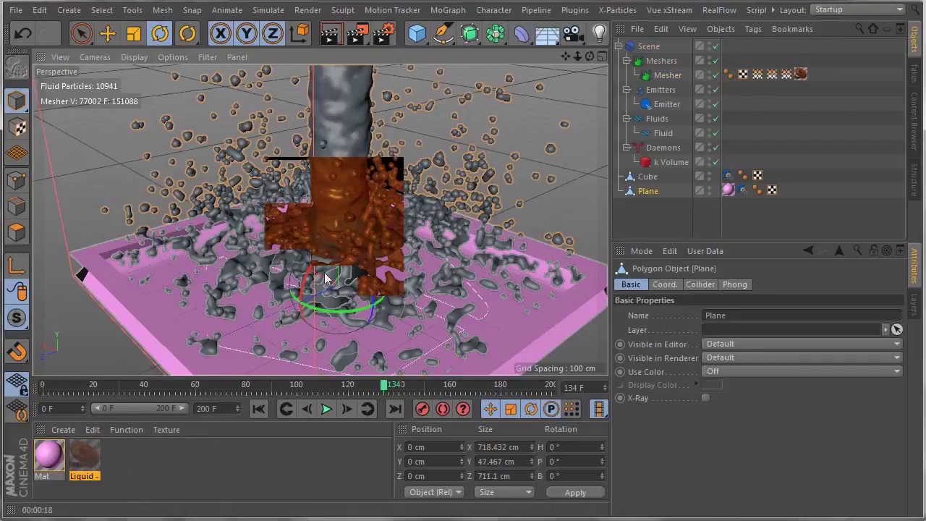
# Remove the Liquid - Tea texture tag from the Mesher and create two new default materials
pyautogui.click(801, 75)
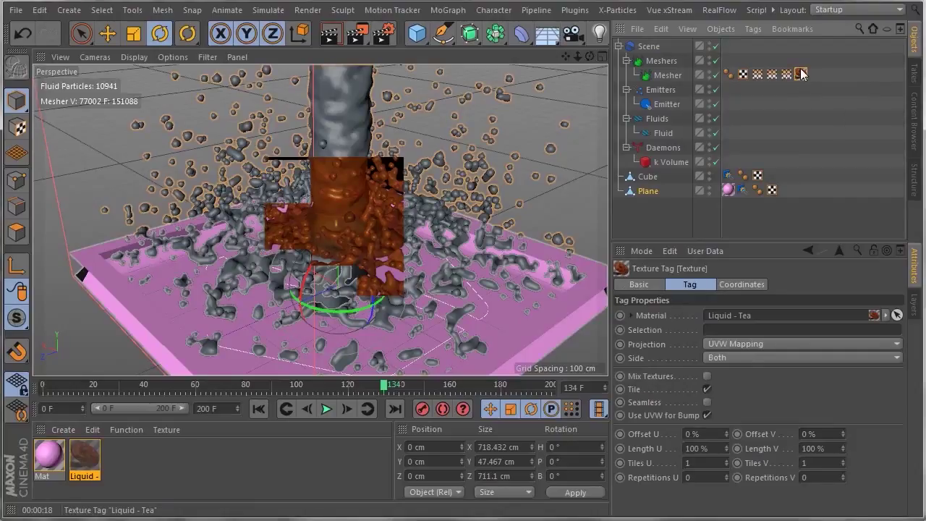
pyautogui.press('Delete')
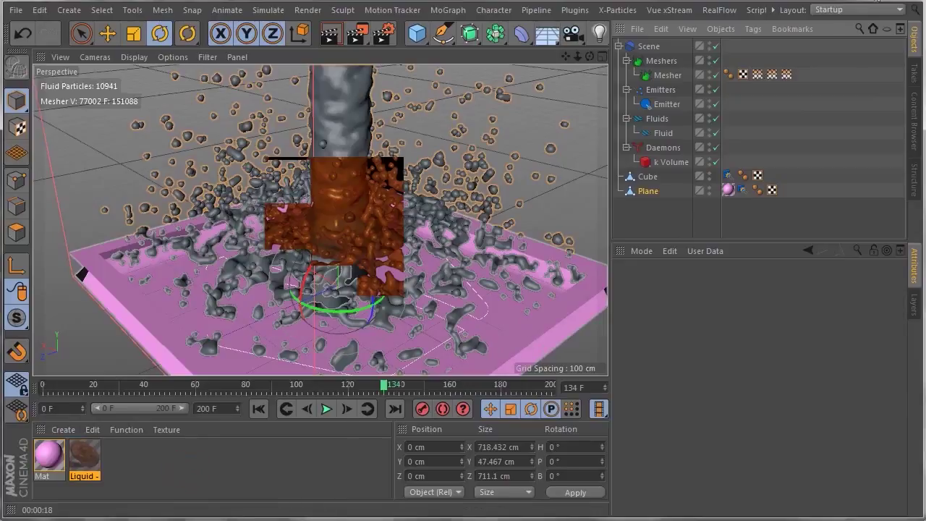
pyautogui.doubleClick(178, 463)
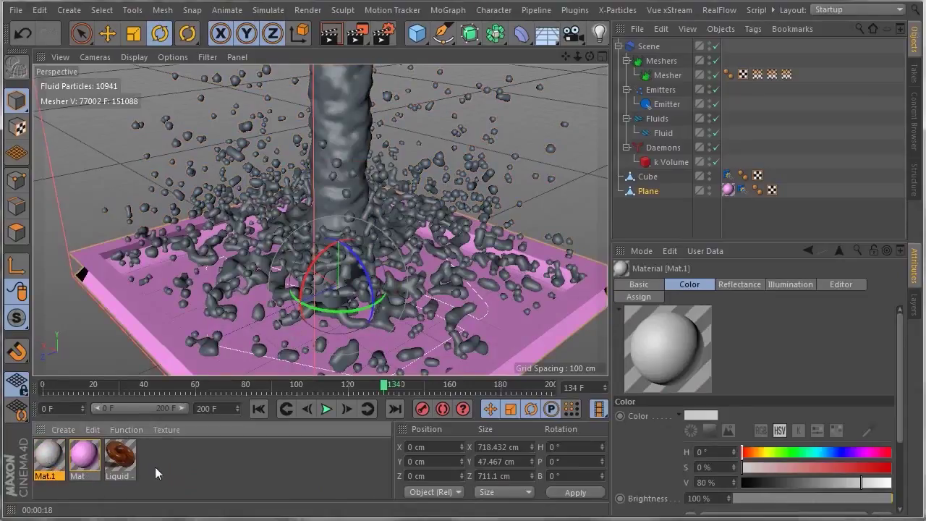
pyautogui.doubleClick(191, 465)
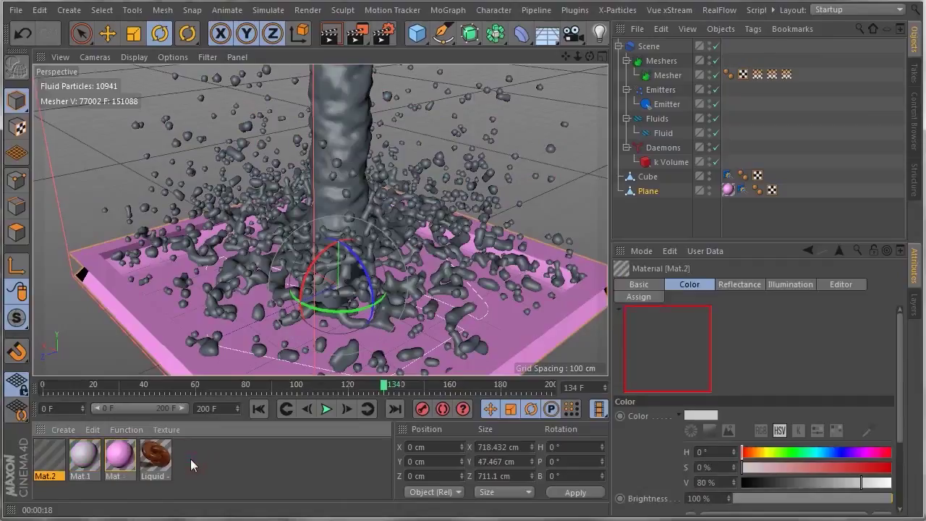
# Load a Gradient shader as the Color channel texture of Mat.1 and open its shader properties
pyautogui.doubleClick(83, 458)
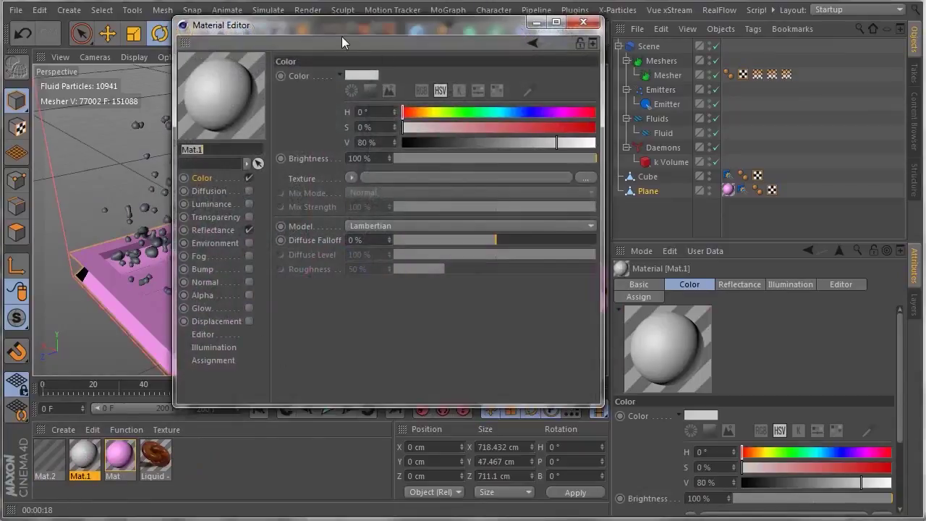
pyautogui.moveTo(342, 42); pyautogui.dragTo(556, 97)
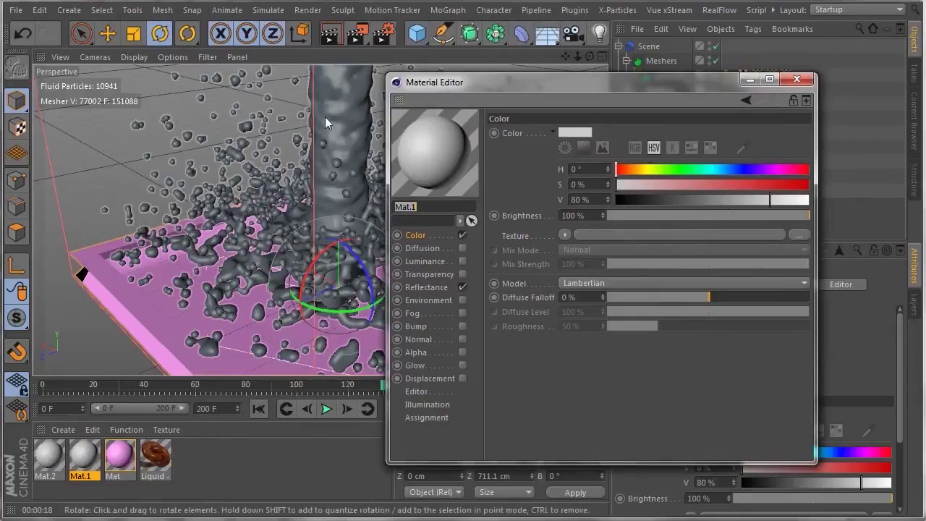
pyautogui.click(582, 131)
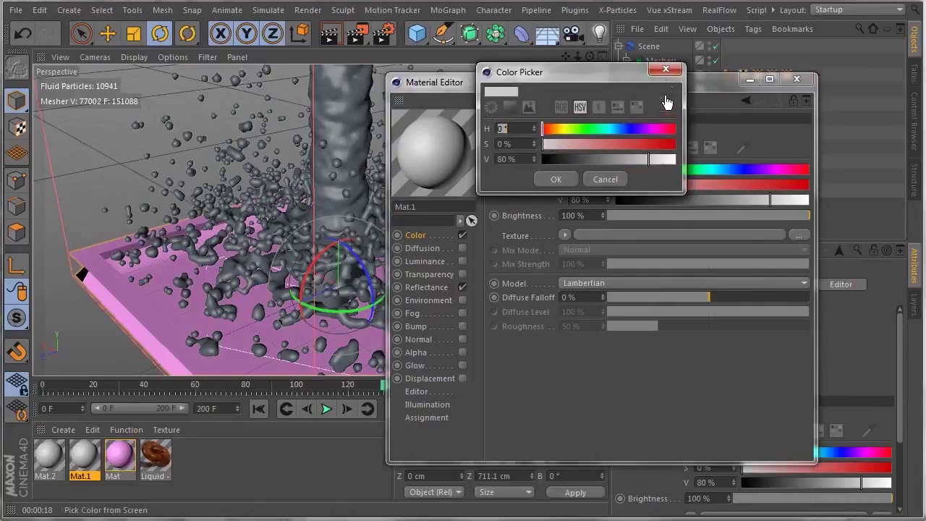
pyautogui.click(666, 71)
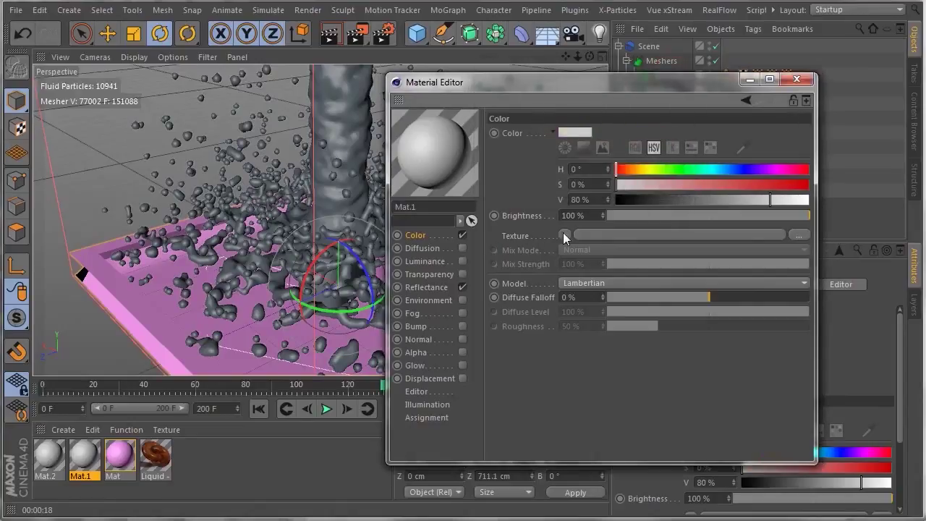
pyautogui.click(566, 236)
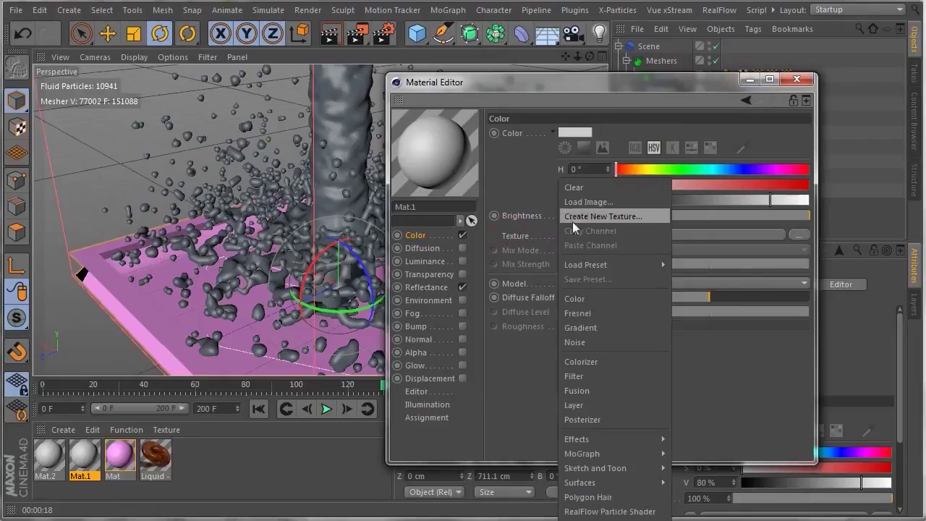
pyautogui.click(588, 328)
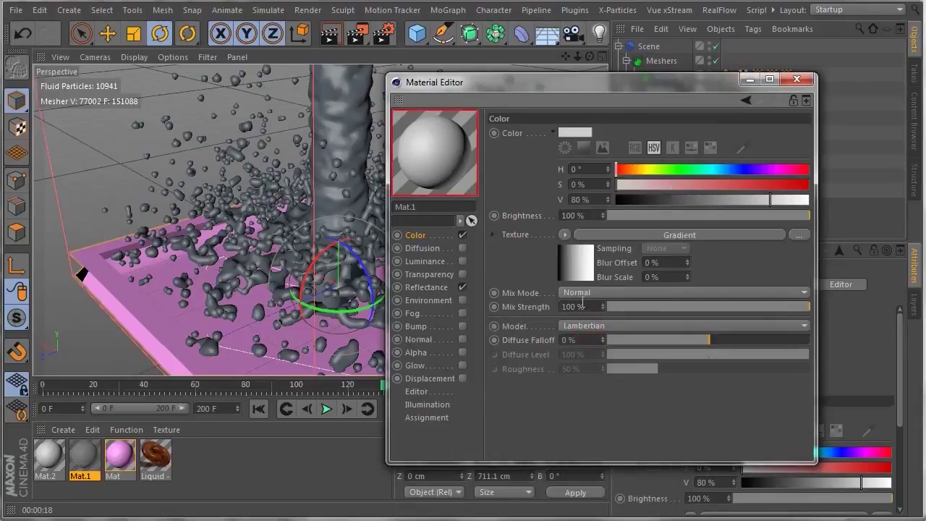
pyautogui.click(581, 260)
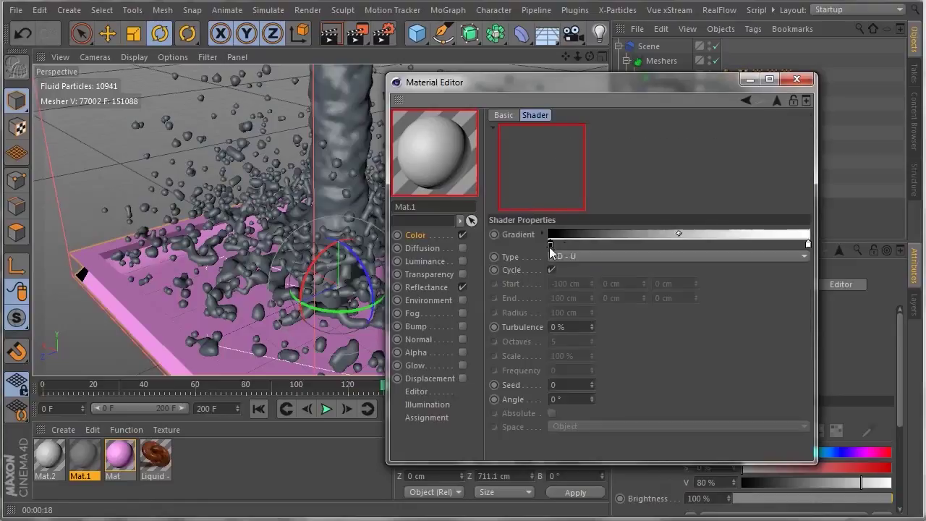
# Color the gradient's first knot pale teal, with H 180°, S 16.489% and V 73.725%
pyautogui.doubleClick(550, 246)
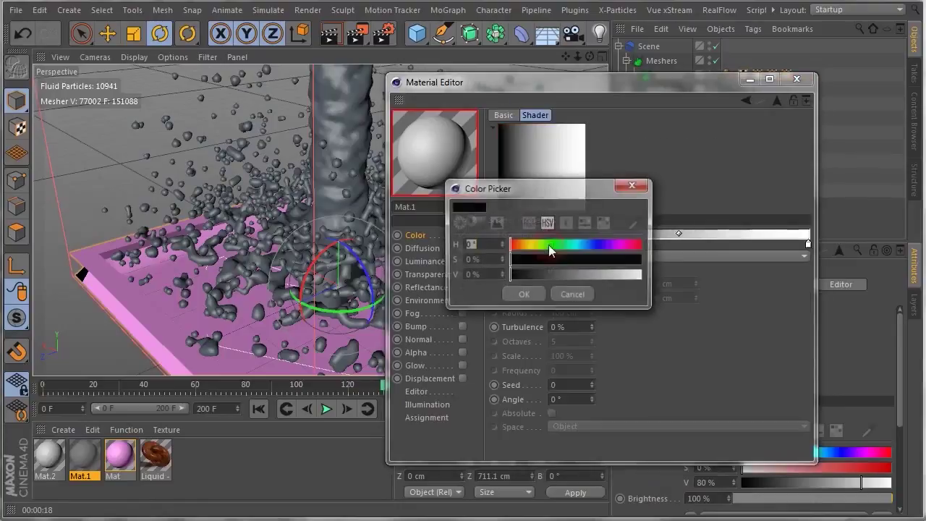
pyautogui.click(634, 225)
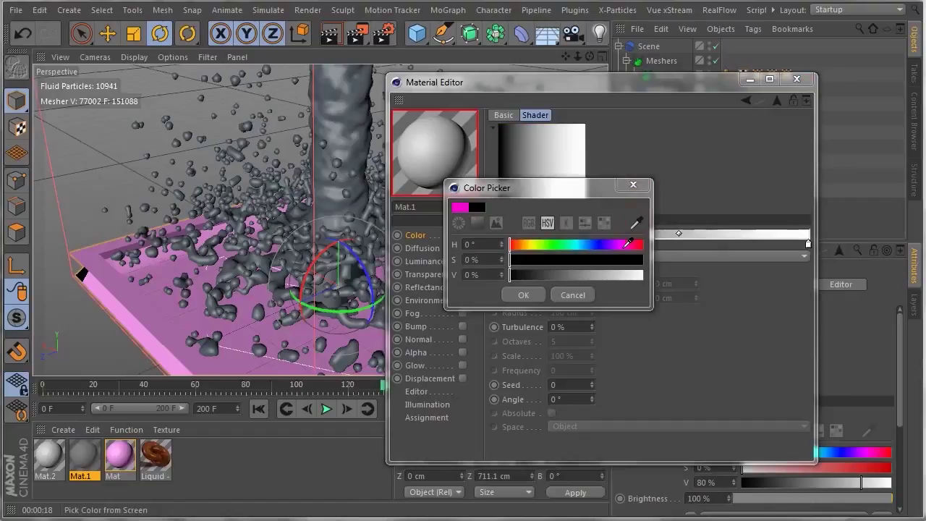
pyautogui.click(624, 244)
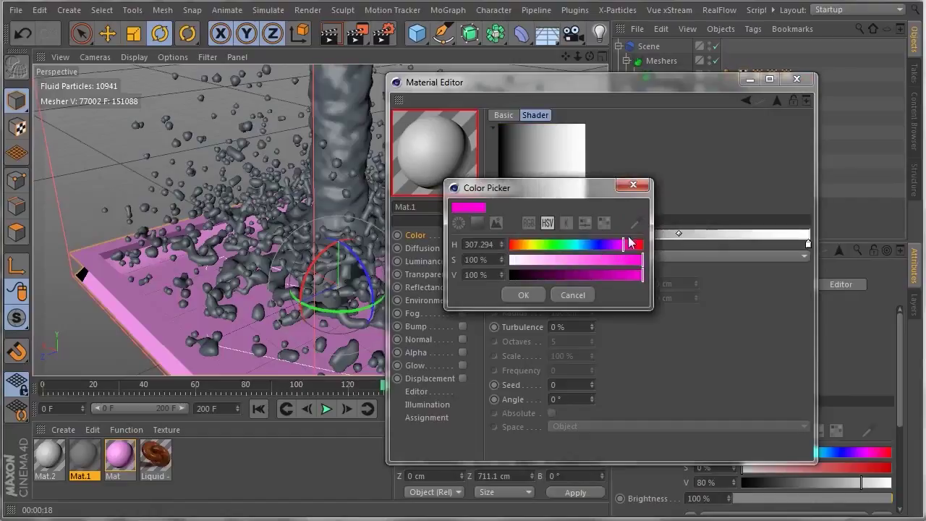
pyautogui.click(635, 224)
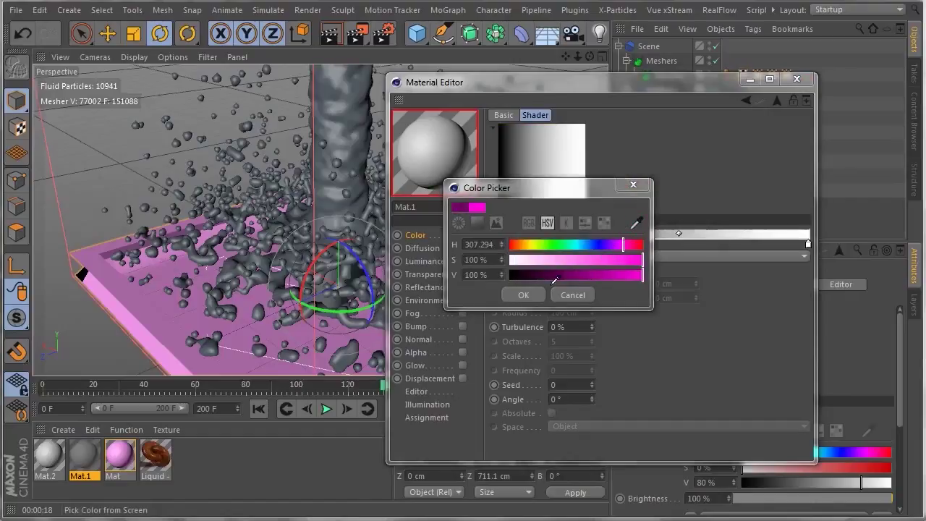
pyautogui.click(531, 282)
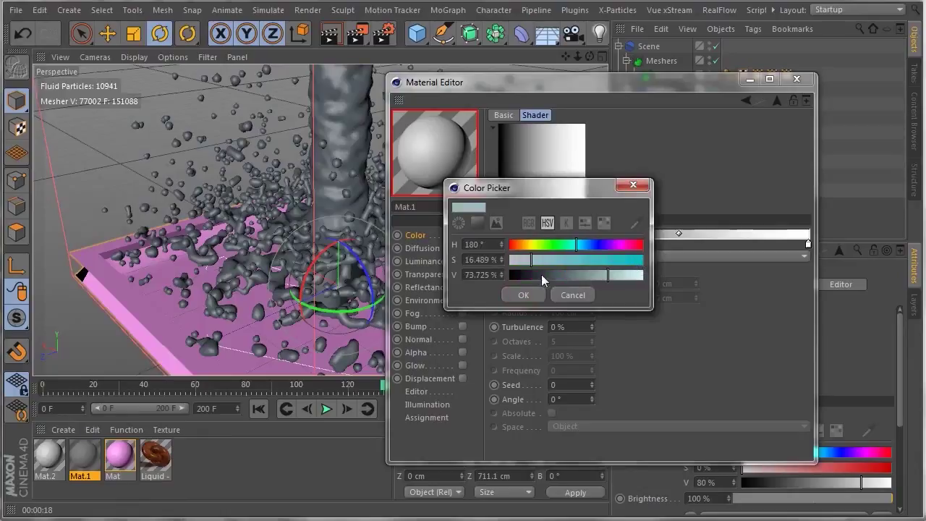
pyautogui.click(524, 296)
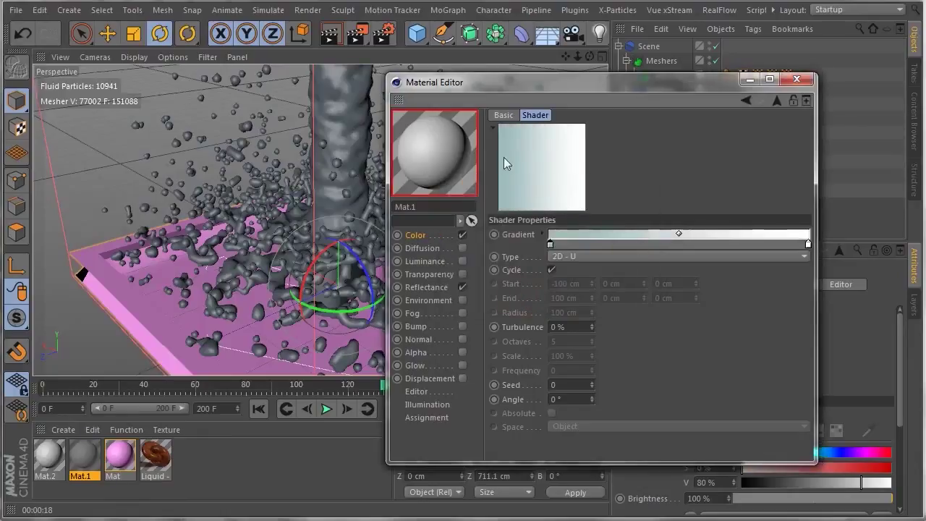
# Color the gradient's last knot magenta, with H 309.176°, S 100% and V 100%
pyautogui.doubleClick(809, 246)
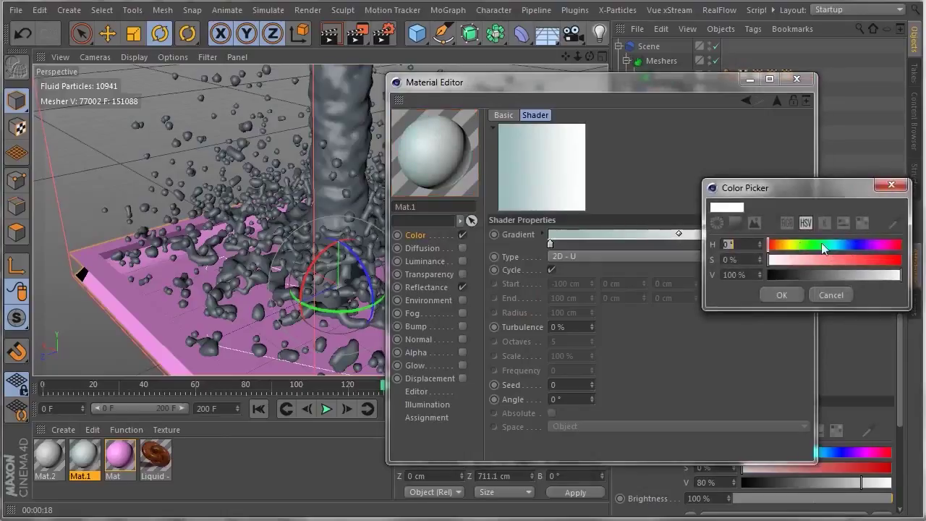
pyautogui.click(891, 227)
pyautogui.click(883, 245)
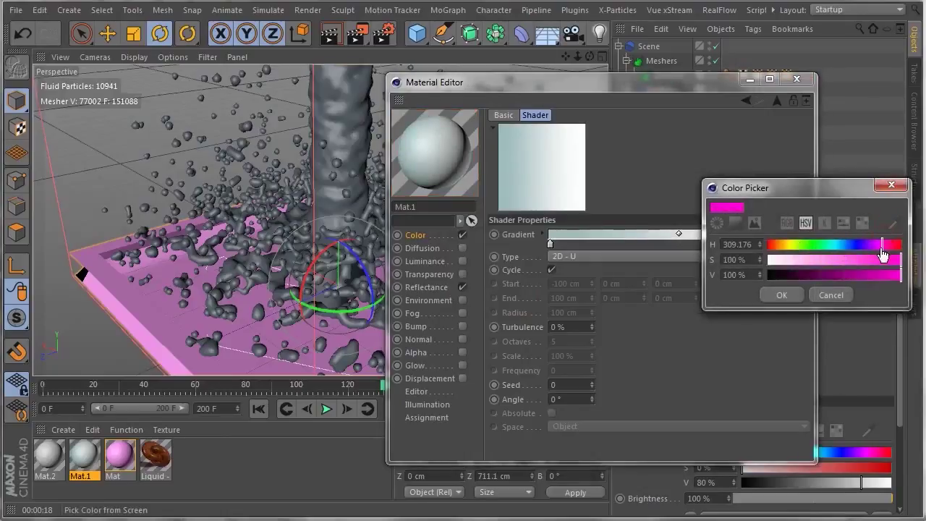
pyautogui.click(778, 293)
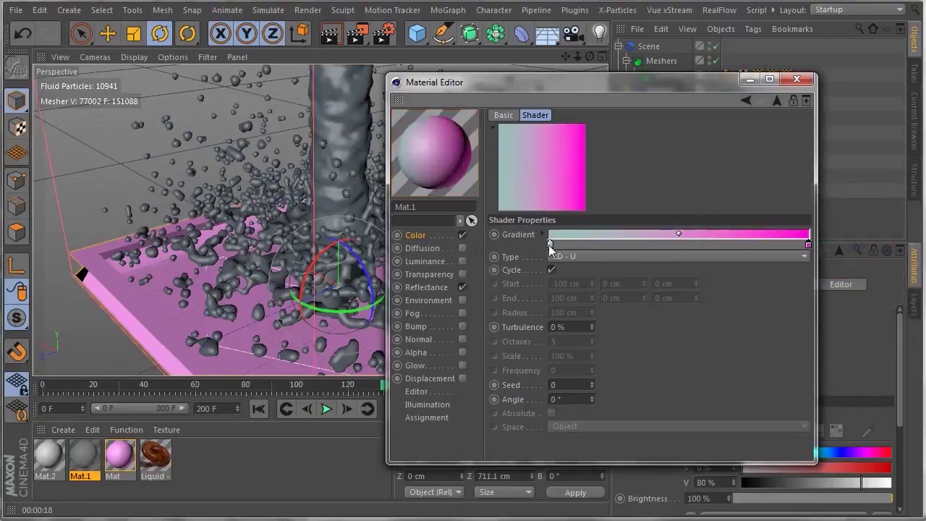
# Set the gradient's first knot to a bright orange sampled from the hue spectrum
pyautogui.doubleClick(552, 245)
pyautogui.click(516, 246)
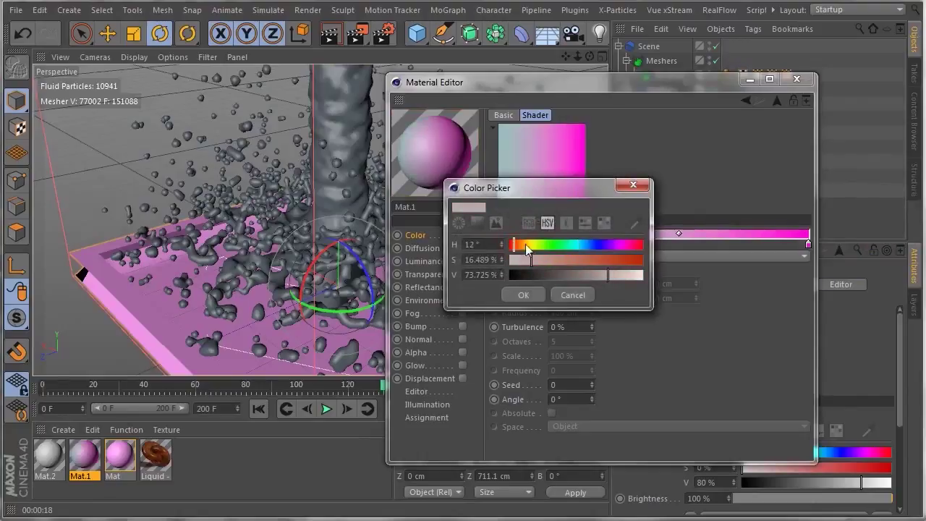
pyautogui.click(637, 224)
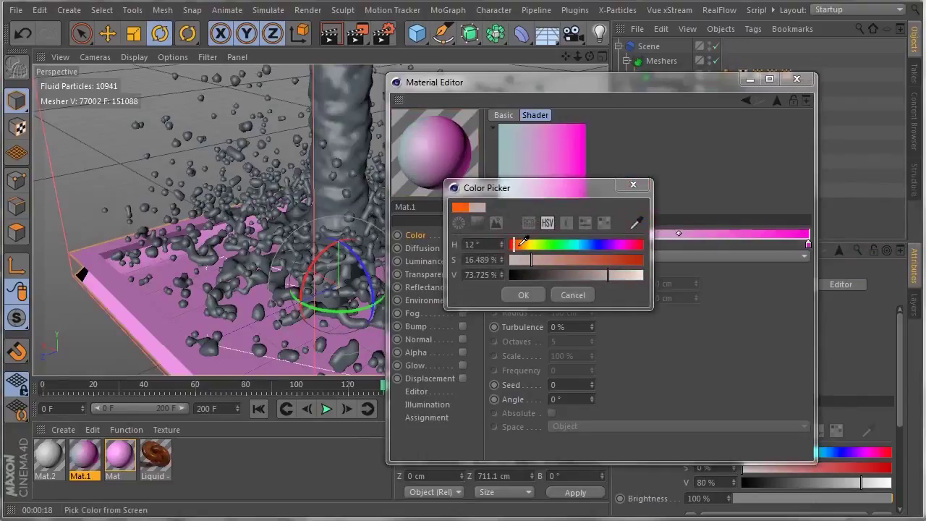
pyautogui.click(517, 246)
pyautogui.click(524, 295)
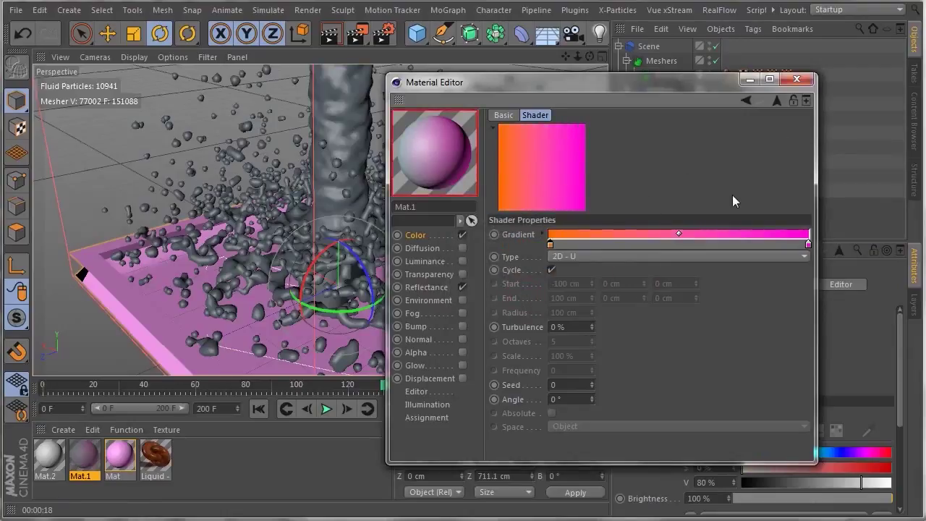
# Set the gradient's last knot to a bright green sampled from the hue spectrum and close the material's editor
pyautogui.doubleClick(808, 245)
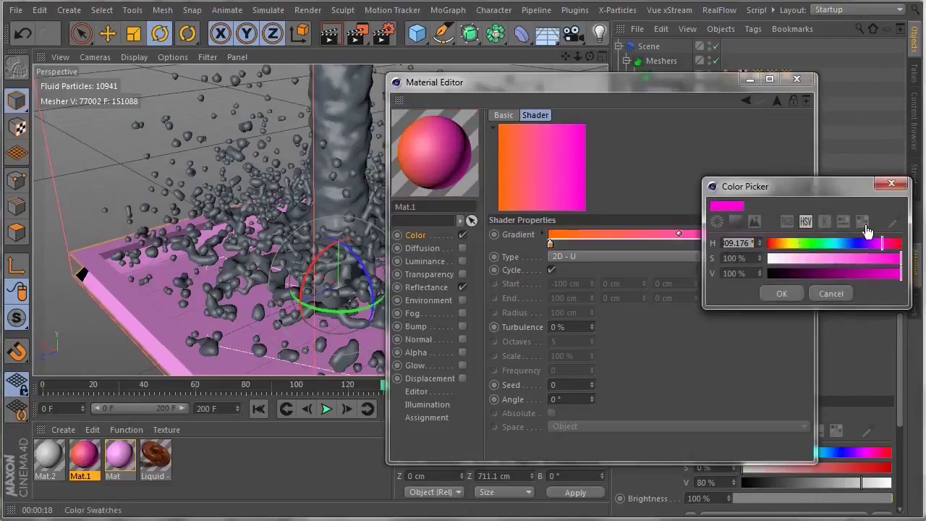
pyautogui.click(894, 222)
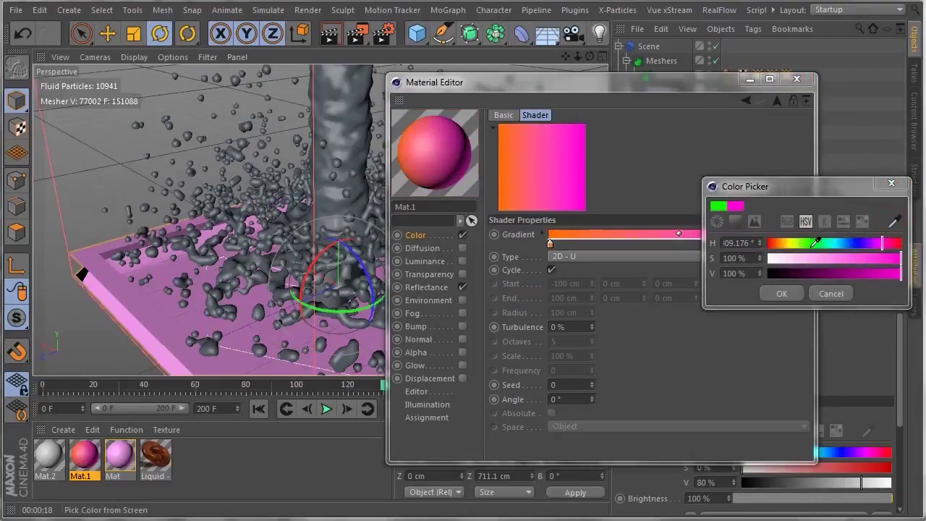
pyautogui.click(813, 242)
pyautogui.click(782, 293)
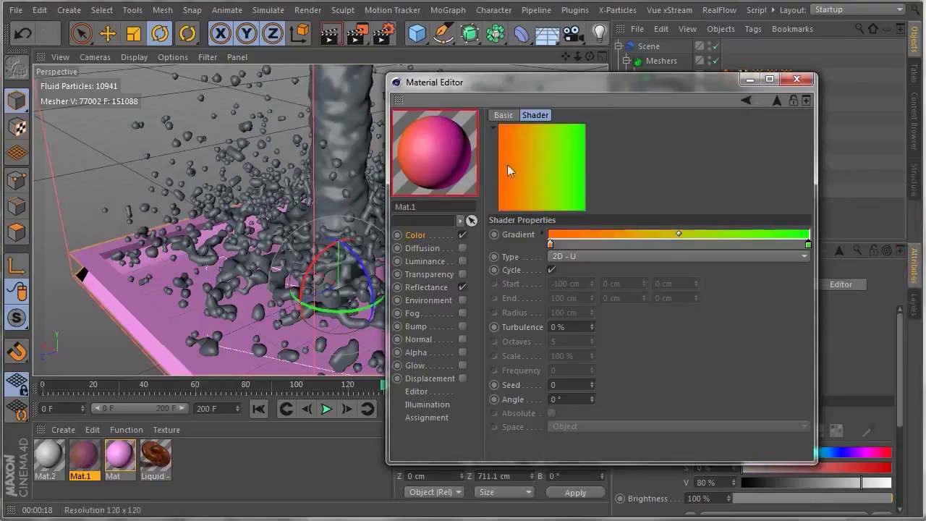
pyautogui.click(797, 78)
# Apply the gradient material Mat.1 to the Mesher and the plain material Mat.2 to the Cube
pyautogui.moveTo(85, 453); pyautogui.dragTo(658, 77)
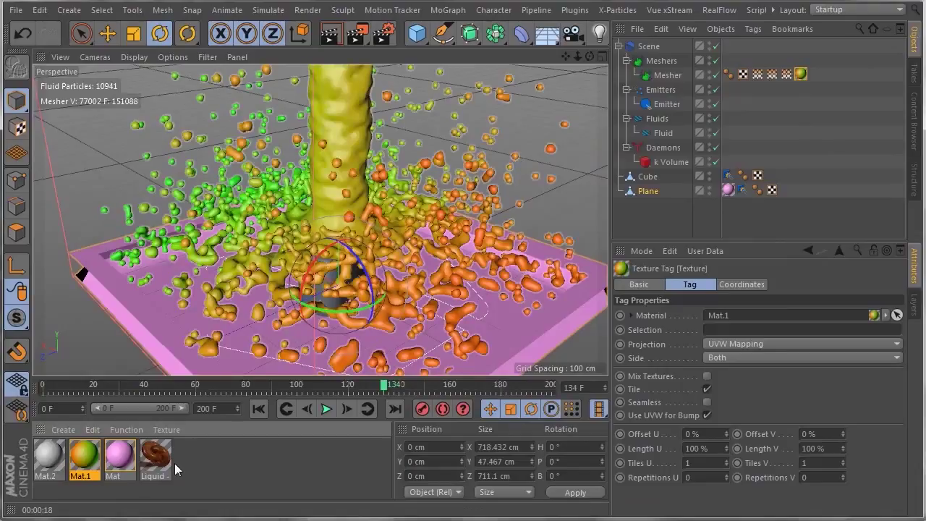
pyautogui.click(156, 455)
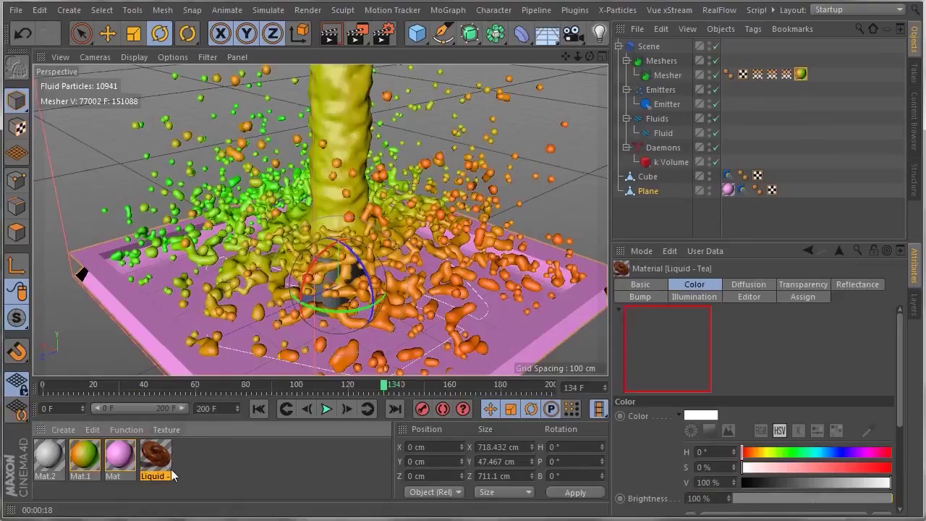
pyautogui.click(58, 457)
pyautogui.moveTo(589, 56); pyautogui.dragTo(538, 94)
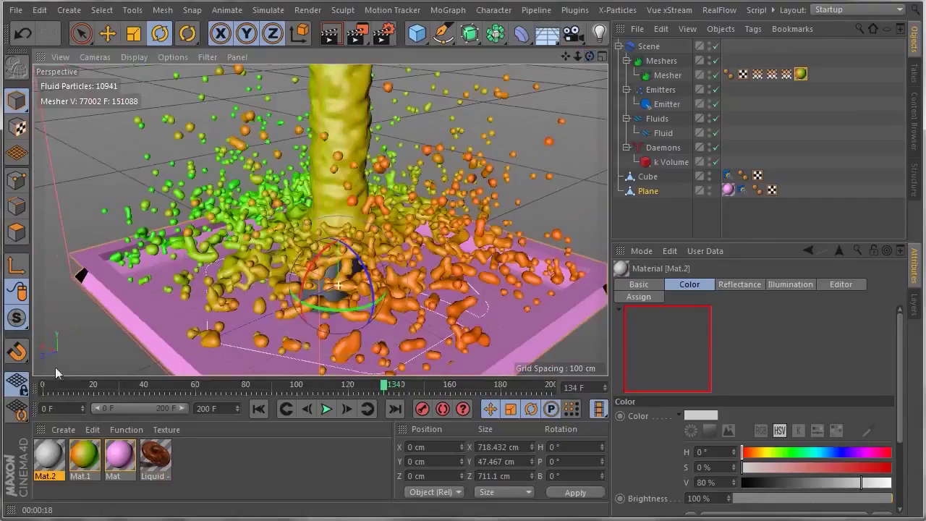
pyautogui.moveTo(50, 456); pyautogui.dragTo(645, 178)
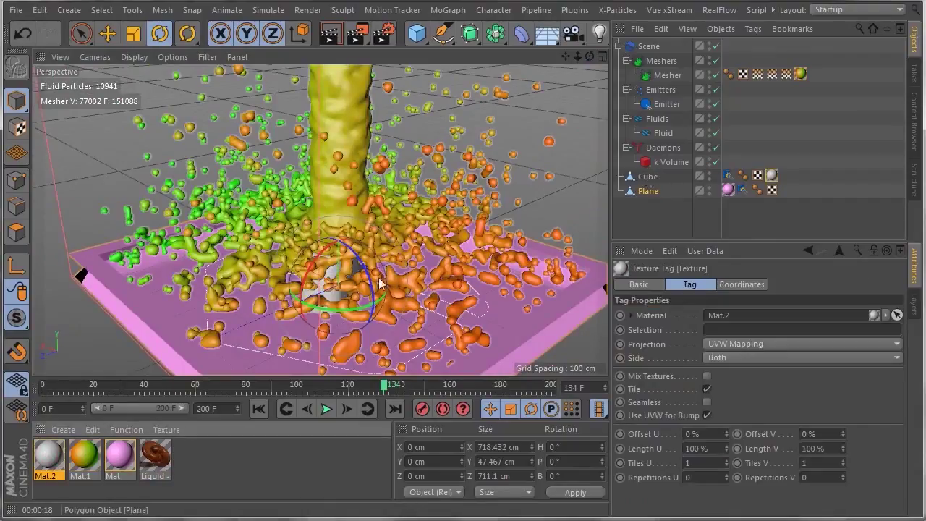
# Play the simulation forward briefly and render the perspective view
pyautogui.click(326, 410)
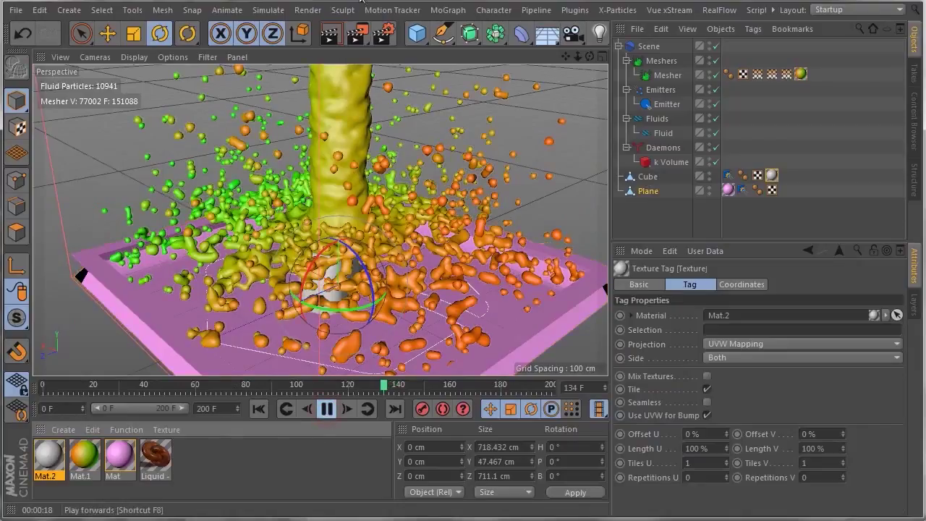
pyautogui.click(331, 35)
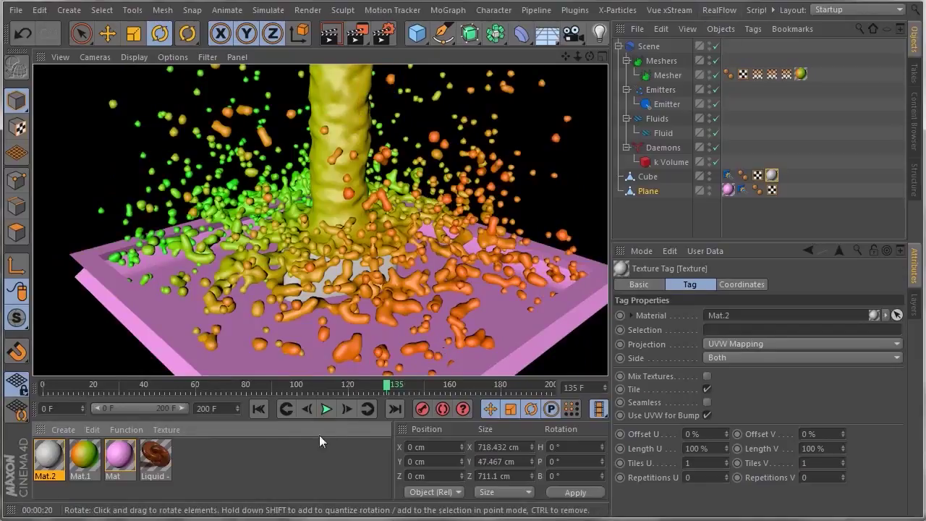
# Switch to RealFlow, scrub its vase particle simulation to frame 196, and return to Cinema 4D
pyautogui.click(294, 519)
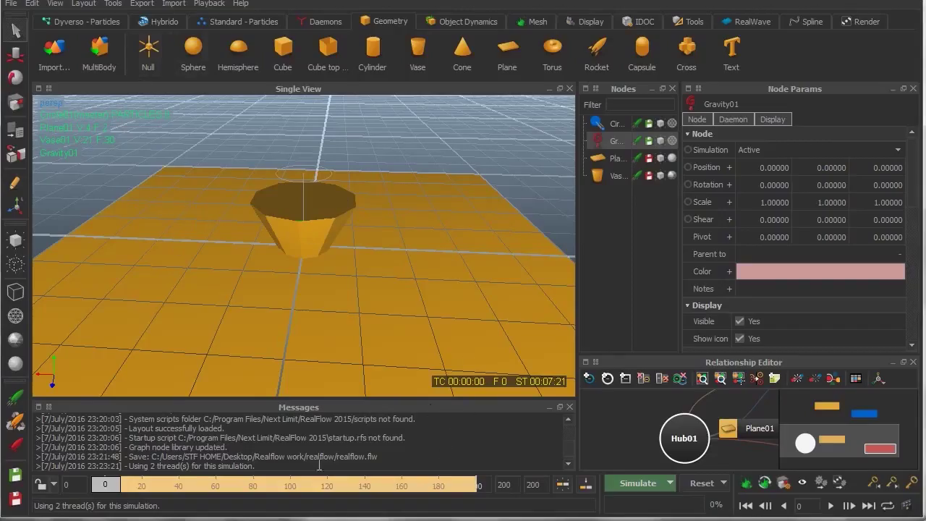
pyautogui.moveTo(107, 485); pyautogui.dragTo(470, 491)
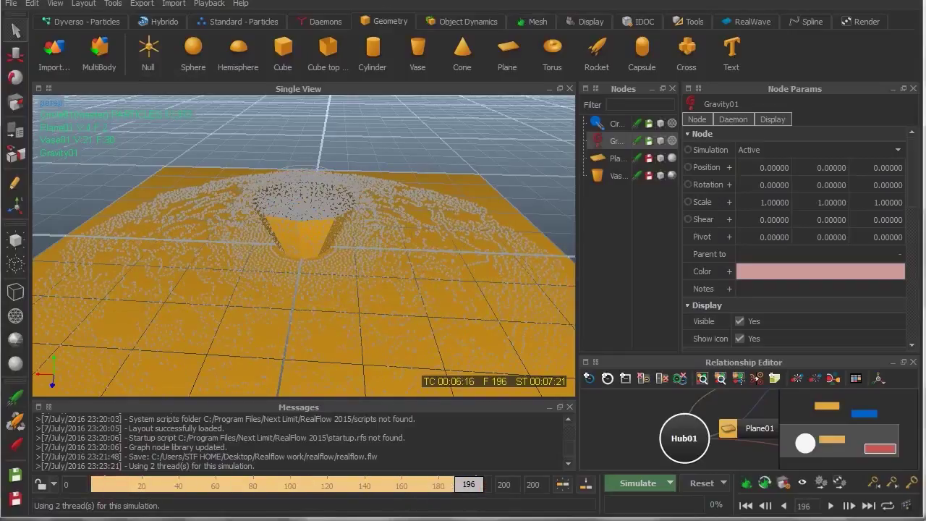
pyautogui.click(294, 519)
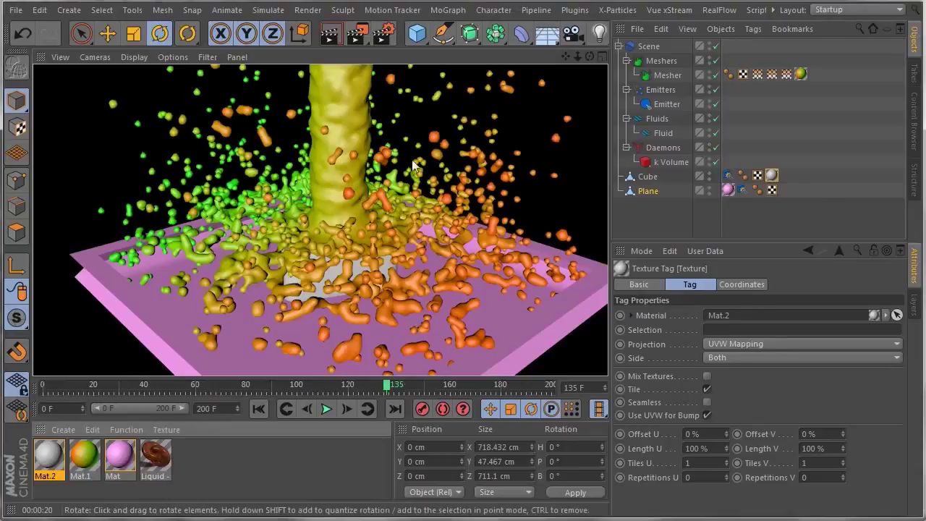
# Inspect the colored fluid mesh around the cube and tray from a distance and close up
pyautogui.moveTo(589, 57)
pyautogui.mouseDown()
pyautogui.moveTo(648, 36)
pyautogui.moveTo(713, 64)
pyautogui.moveTo(669, 81)
pyautogui.moveTo(644, 70)
pyautogui.moveTo(662, 65)
pyautogui.moveTo(583, 58)
pyautogui.moveTo(511, 67)
pyautogui.mouseUp()
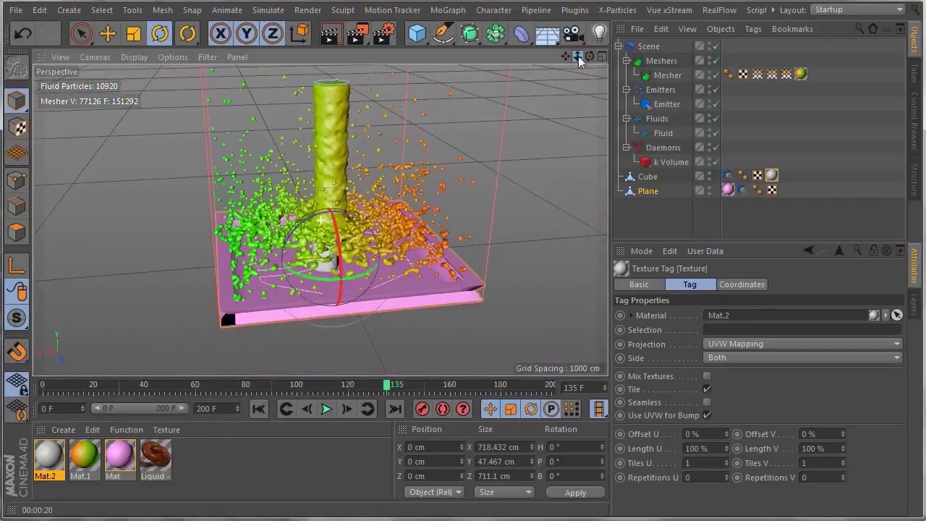
pyautogui.moveTo(566, 57); pyautogui.dragTo(568, 96)
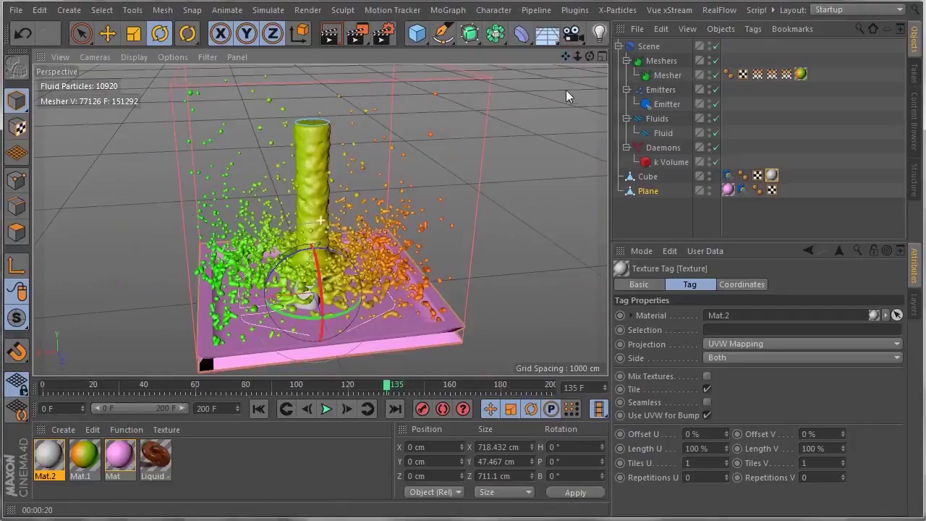
pyautogui.moveTo(577, 57)
pyautogui.mouseDown()
pyautogui.moveTo(564, 67)
pyautogui.moveTo(565, 60)
pyautogui.mouseUp()
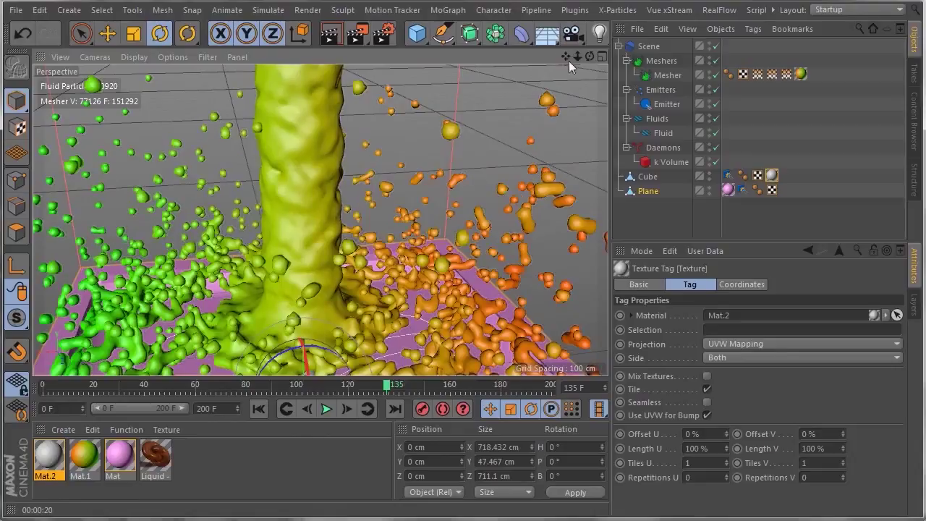
pyautogui.moveTo(564, 52); pyautogui.dragTo(552, 22)
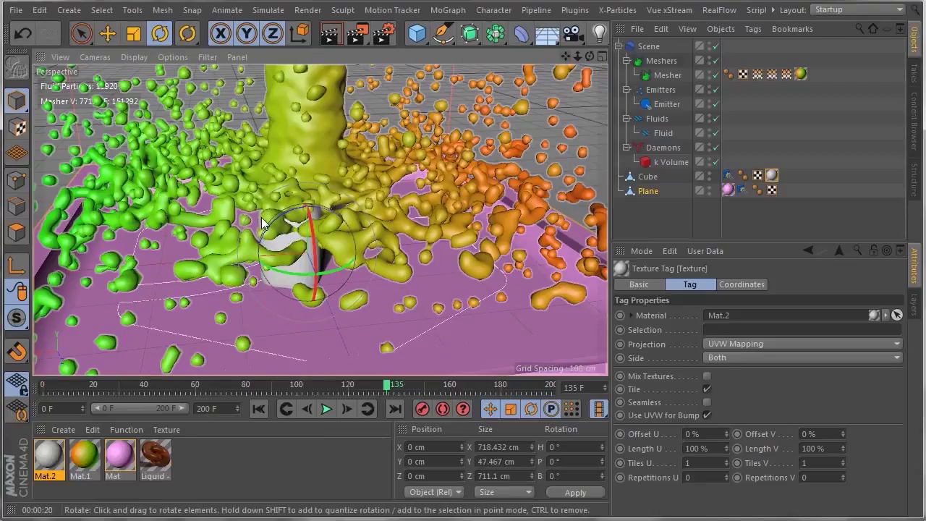
# Try a much higher resolution on the Fluid object, and lower it to 0
pyautogui.click(664, 133)
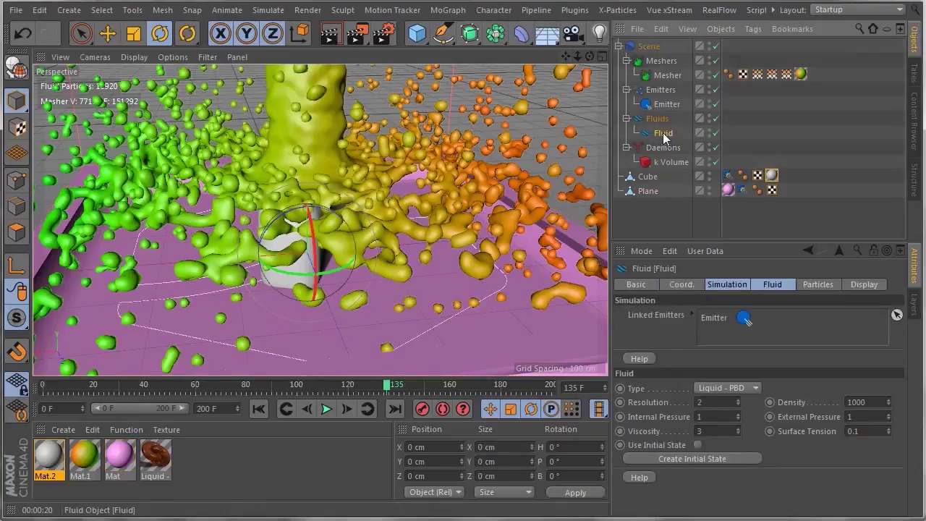
pyautogui.moveTo(754, 241); pyautogui.dragTo(757, 200)
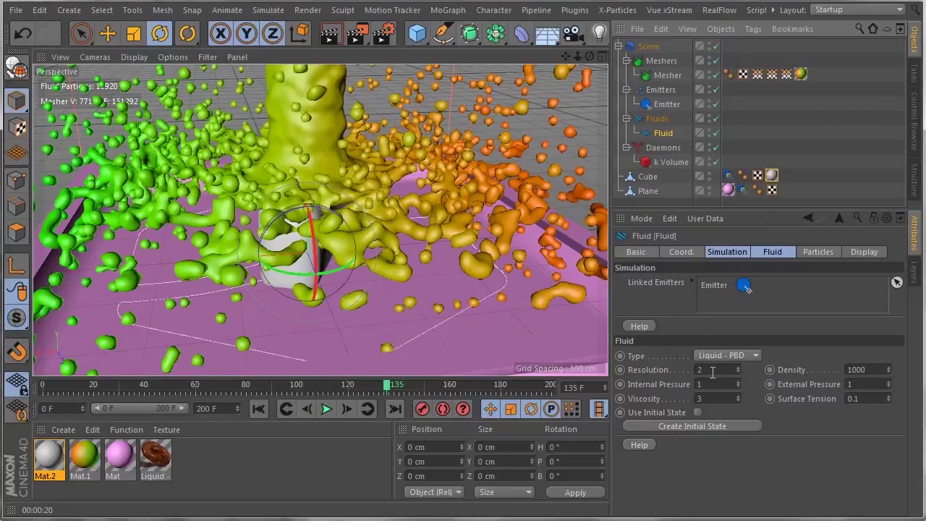
pyautogui.click(708, 372)
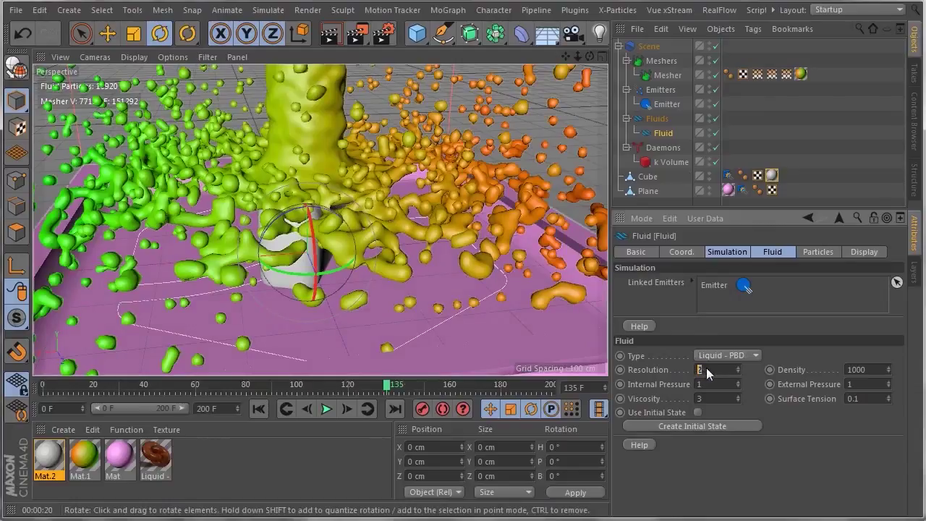
pyautogui.click(739, 366)
pyautogui.click(739, 367)
pyautogui.click(738, 367)
pyautogui.click(739, 366)
pyautogui.click(738, 367)
pyautogui.click(739, 366)
pyautogui.click(739, 366)
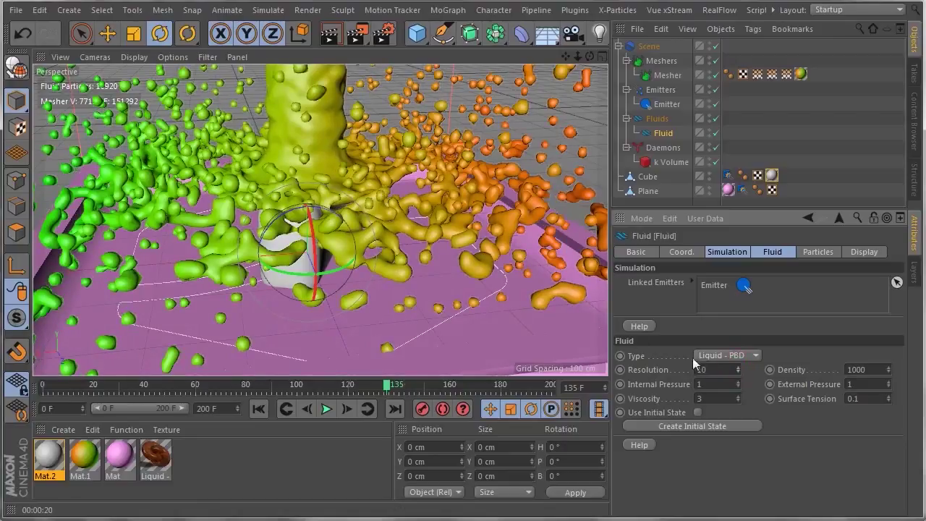
pyautogui.moveTo(741, 371); pyautogui.dragTo(741, 374)
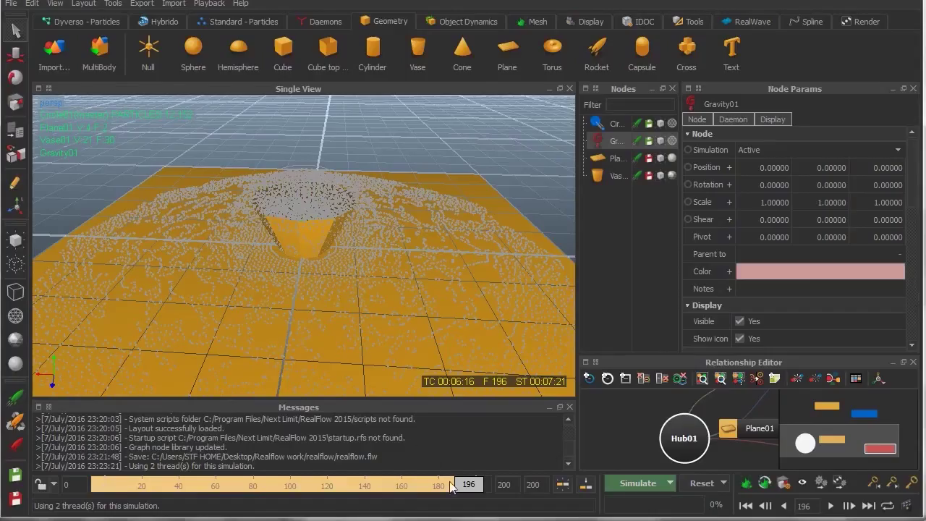
# Switch to RealFlow, scrub the vase particle simulation back and forth to frame 175, and return to Cinema 4D
pyautogui.moveTo(434, 491); pyautogui.dragTo(217, 485)
pyautogui.moveTo(165, 460); pyautogui.dragTo(280, 458)
pyautogui.moveTo(355, 457); pyautogui.dragTo(431, 446)
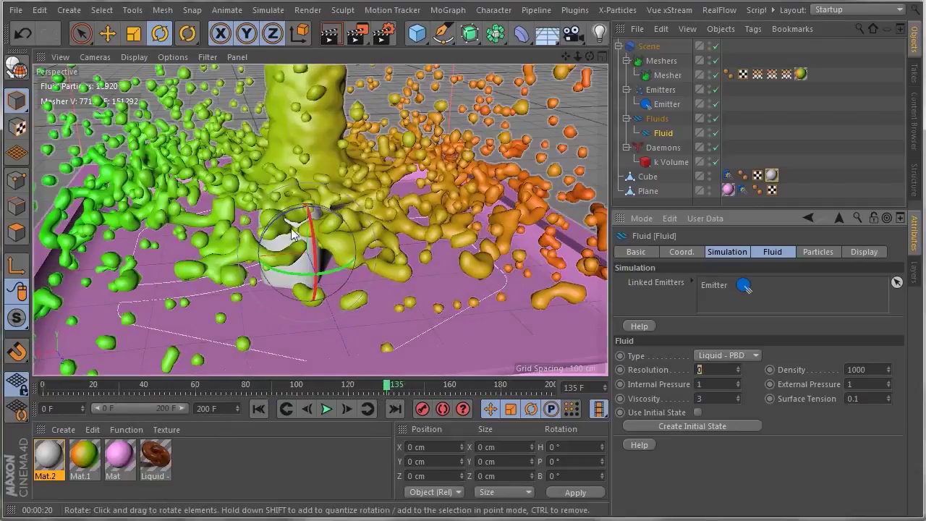
pyautogui.click(317, 520)
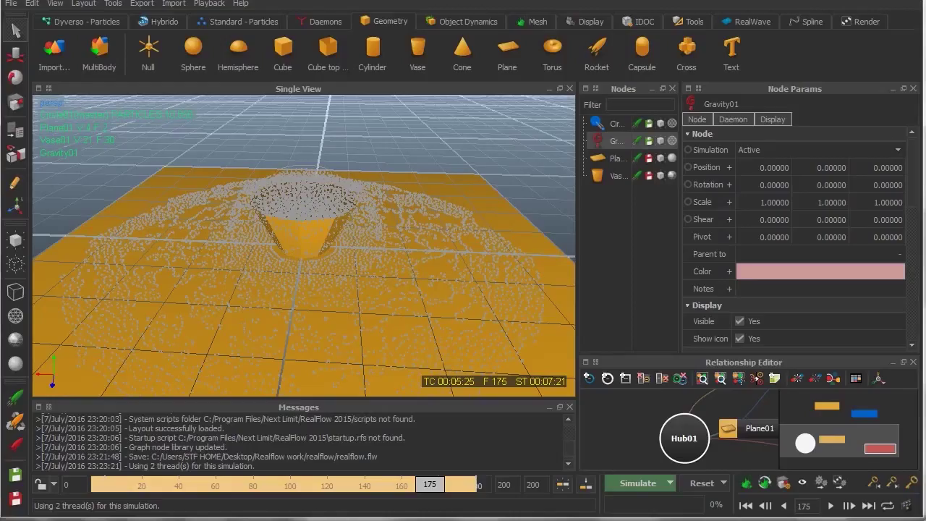
pyautogui.click(318, 520)
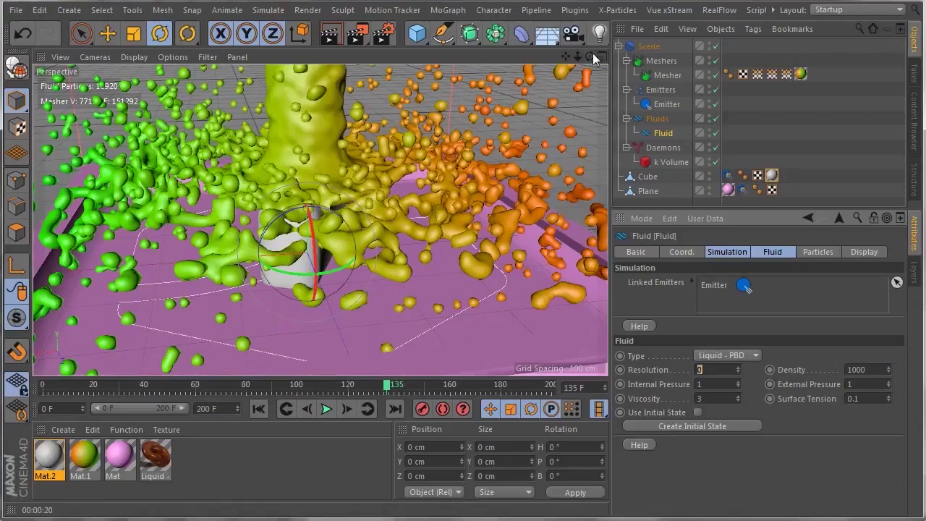
# Raise the Fluid's resolution to 3 and reduce it by one increment
pyautogui.moveTo(590, 58); pyautogui.dragTo(575, 153)
pyautogui.scroll(-1, 288, 256)
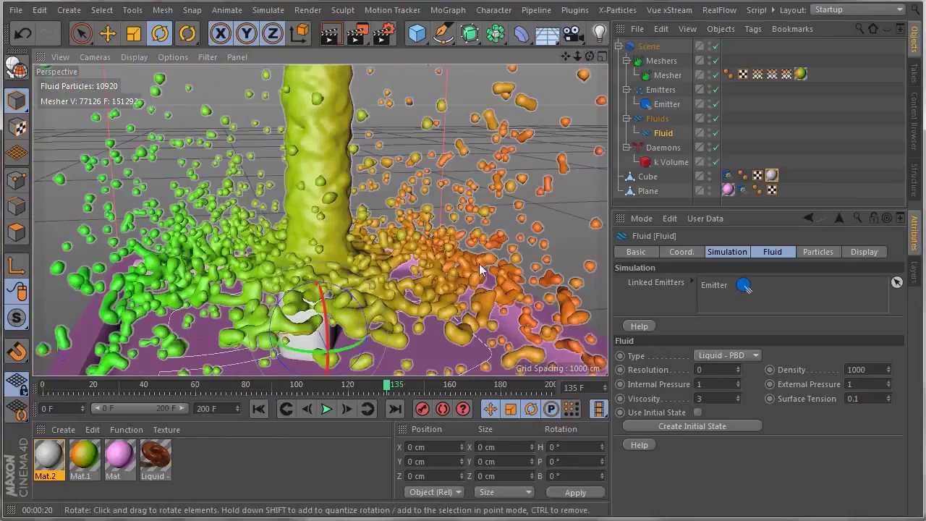
pyautogui.click(738, 367)
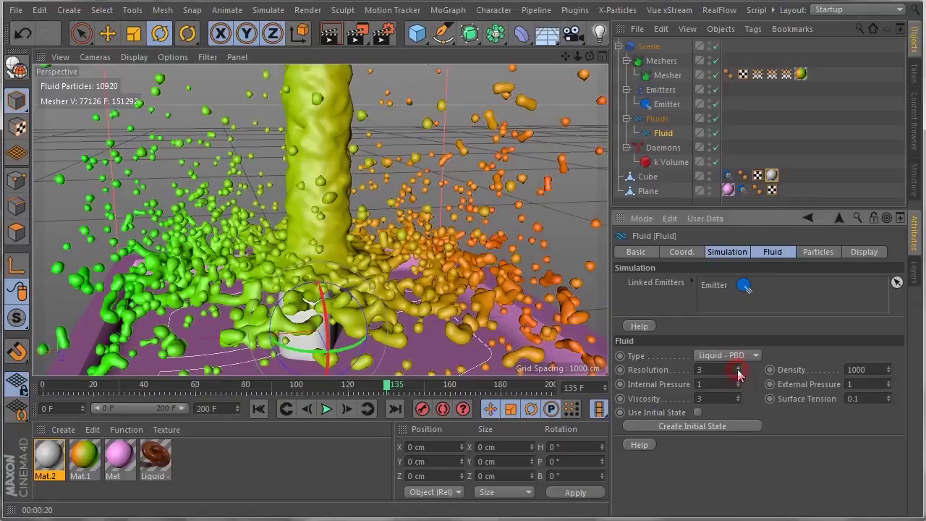
pyautogui.click(739, 372)
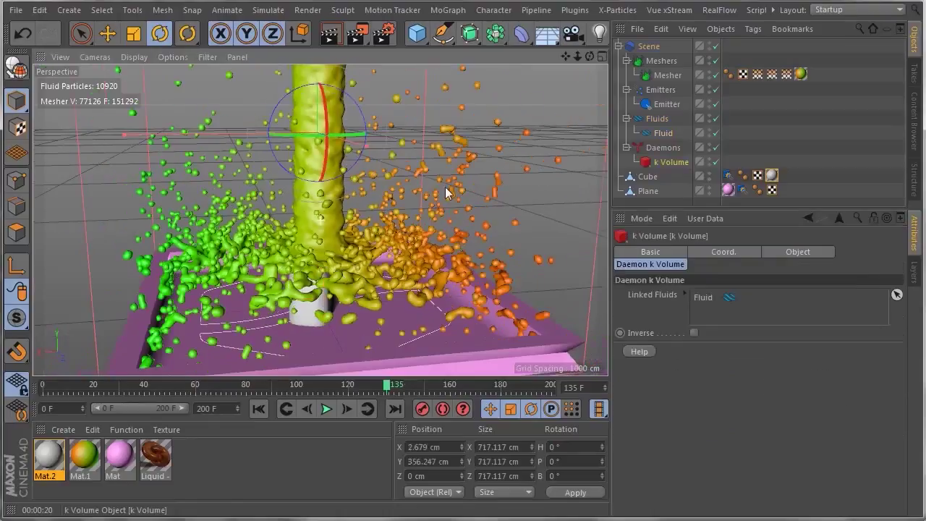
# Examine the k Volume bounds around the splash from several angles and review the available RealFlow daemons
pyautogui.scroll(-3, 448, 193)
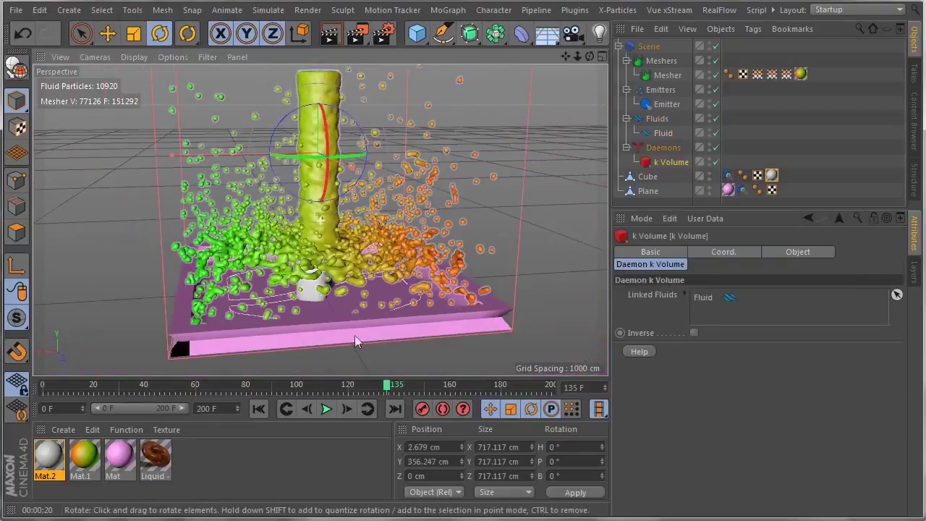
pyautogui.moveTo(591, 56); pyautogui.dragTo(595, 100)
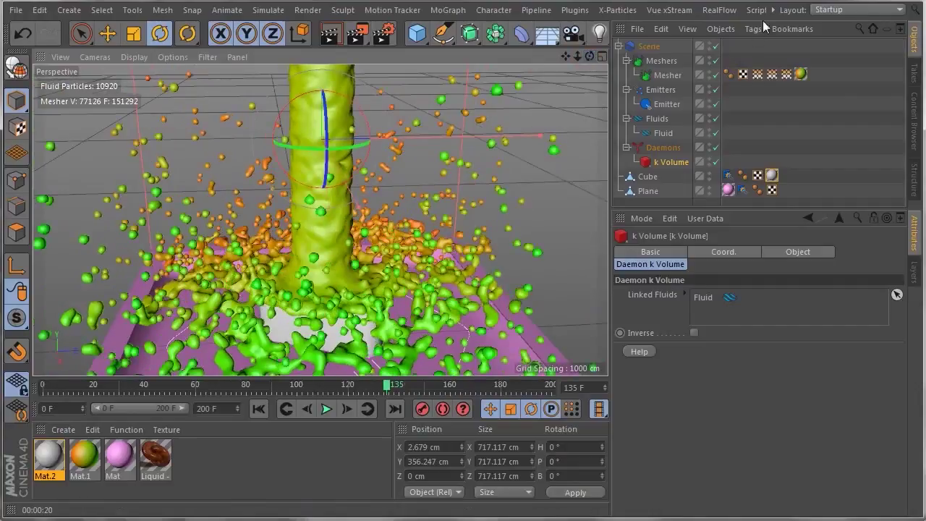
pyautogui.click(712, 10)
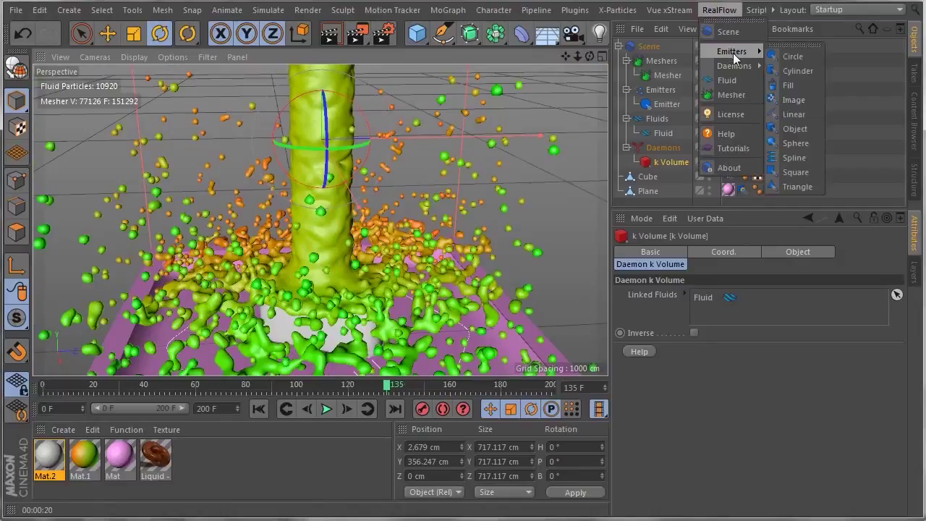
pyautogui.moveTo(734, 65)
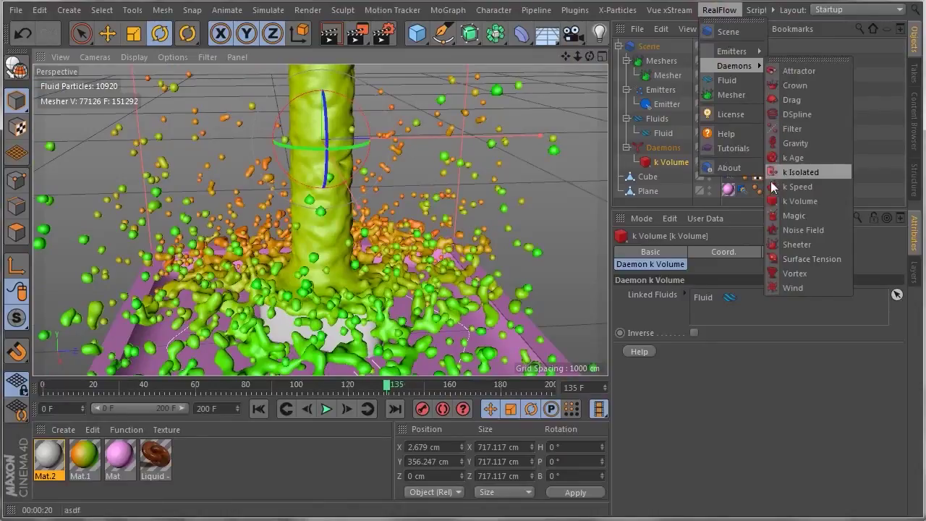
pyautogui.click(746, 385)
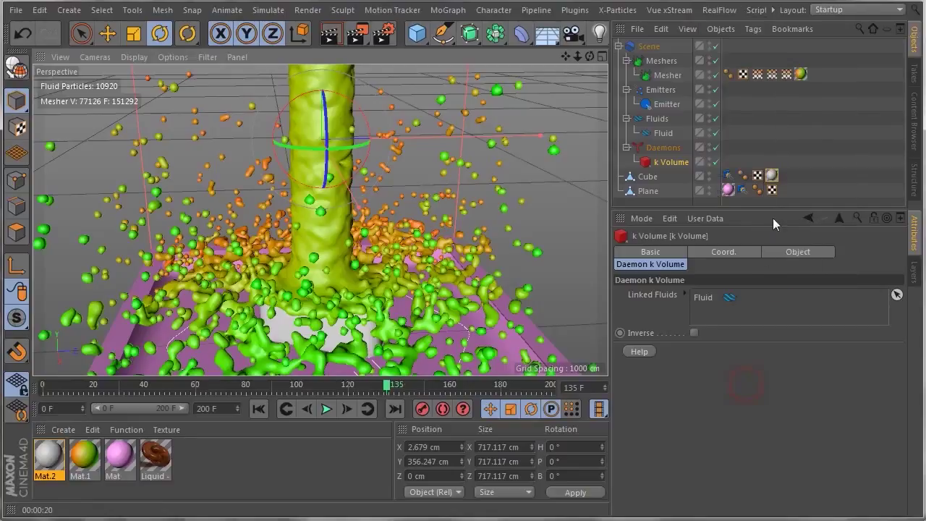
pyautogui.moveTo(773, 208); pyautogui.dragTo(766, 268)
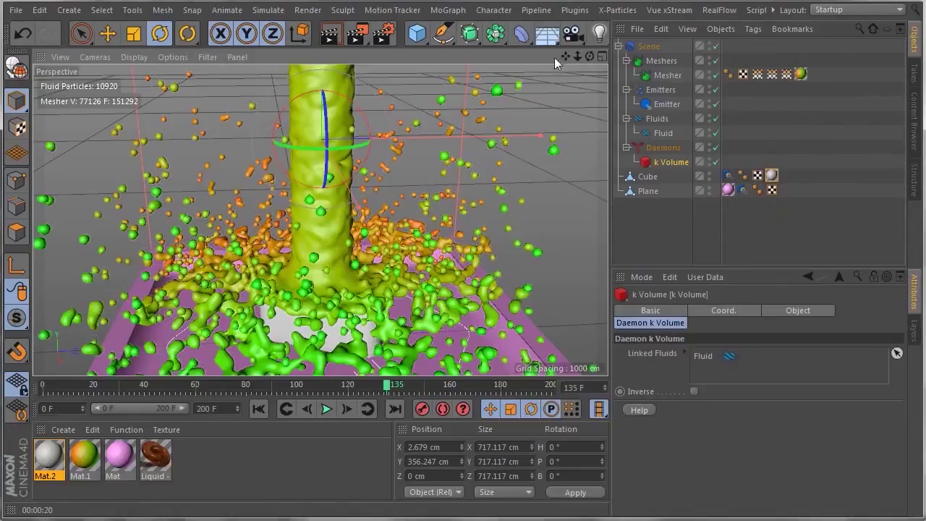
pyautogui.moveTo(565, 55); pyautogui.dragTo(563, 24)
pyautogui.moveTo(578, 56); pyautogui.dragTo(542, 60)
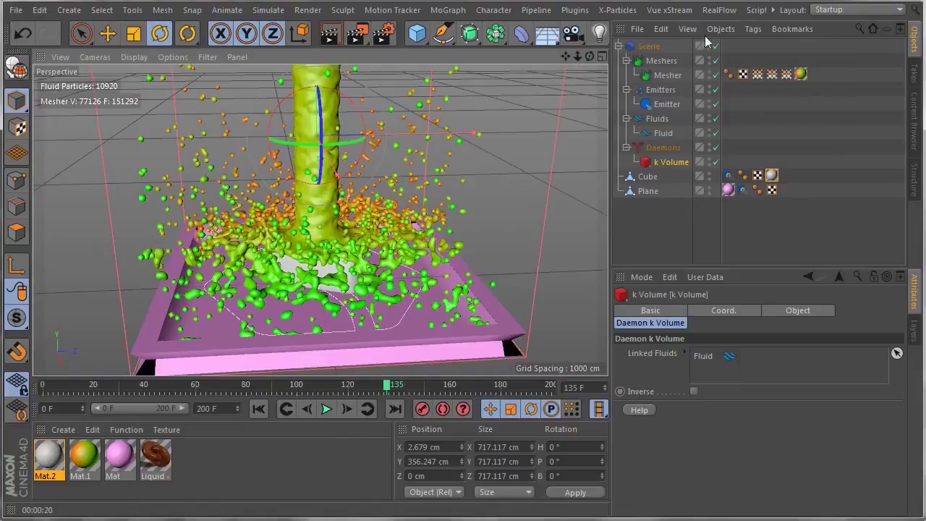
# Add a Drag daemon to the RealFlow scene
pyautogui.click(666, 76)
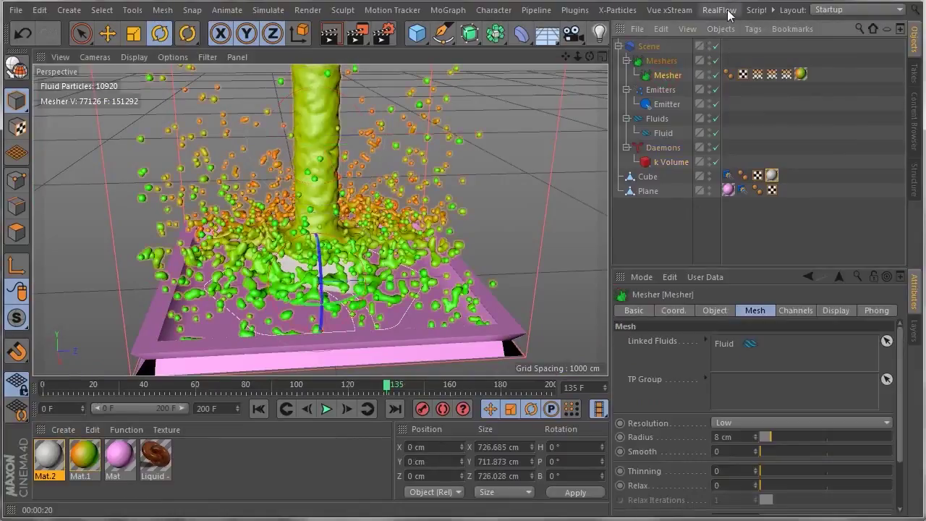
pyautogui.click(738, 9)
pyautogui.moveTo(737, 68)
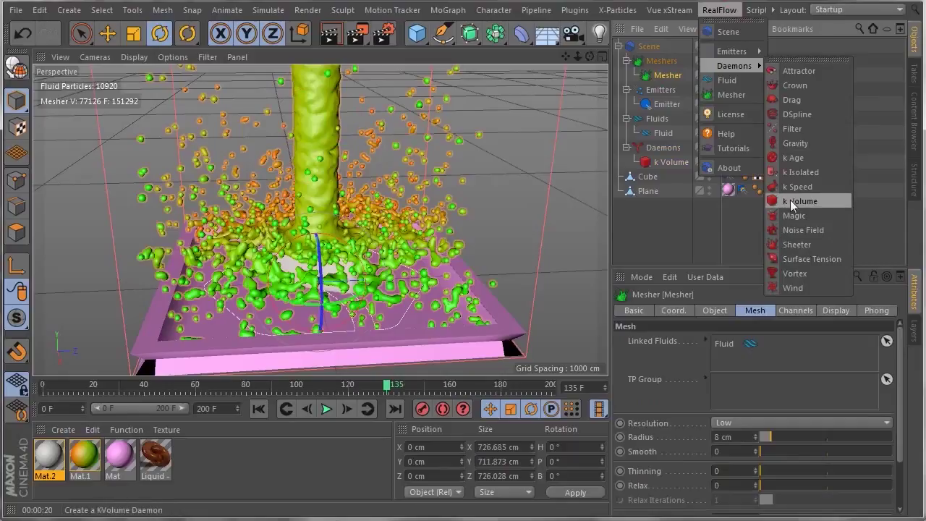
pyautogui.click(790, 100)
pyautogui.moveTo(590, 57); pyautogui.dragTo(582, 26)
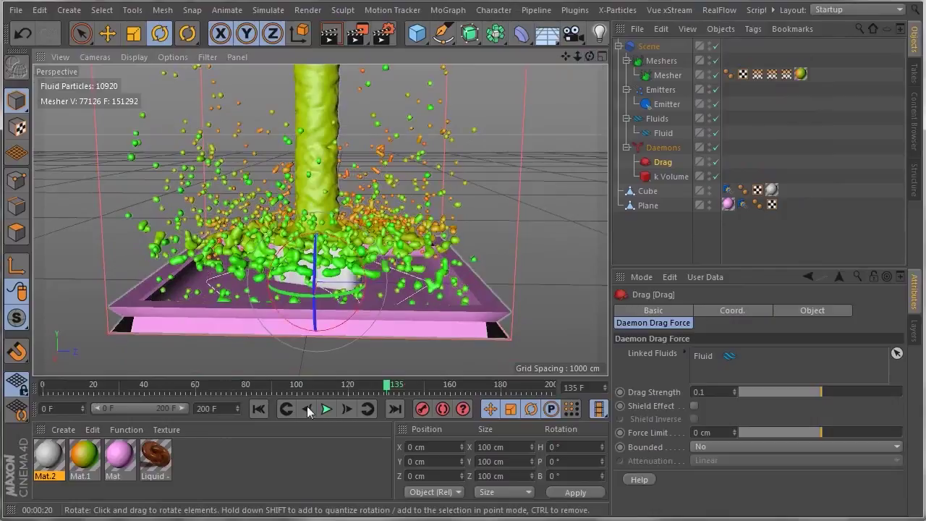
# Play the simulation from the first frame to frame 101, deleting the Drag daemon during playback
pyautogui.click(259, 410)
pyautogui.click(328, 409)
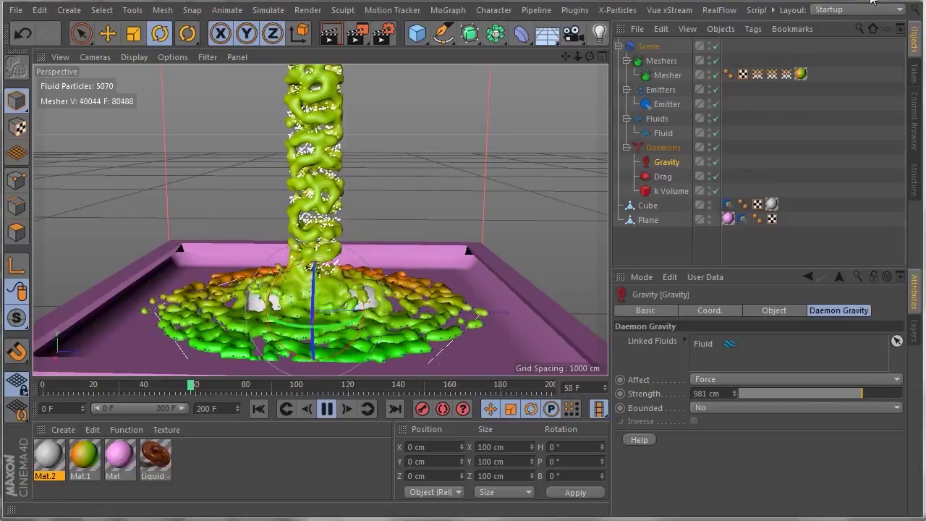
pyautogui.click(660, 178)
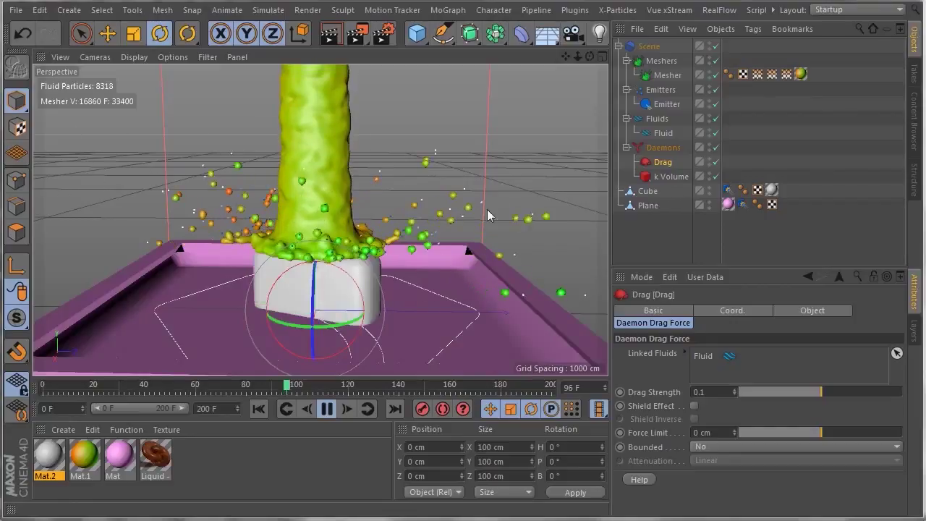
pyautogui.click(326, 410)
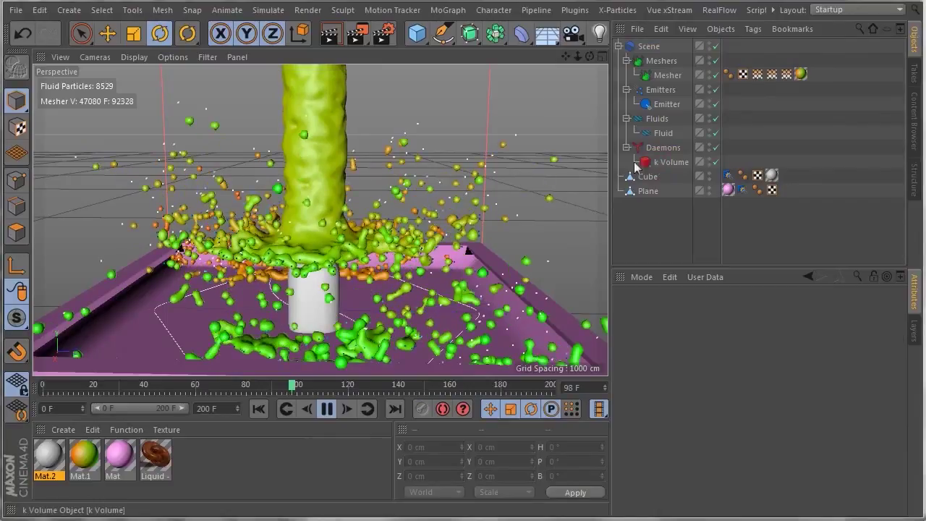
pyautogui.click(657, 160)
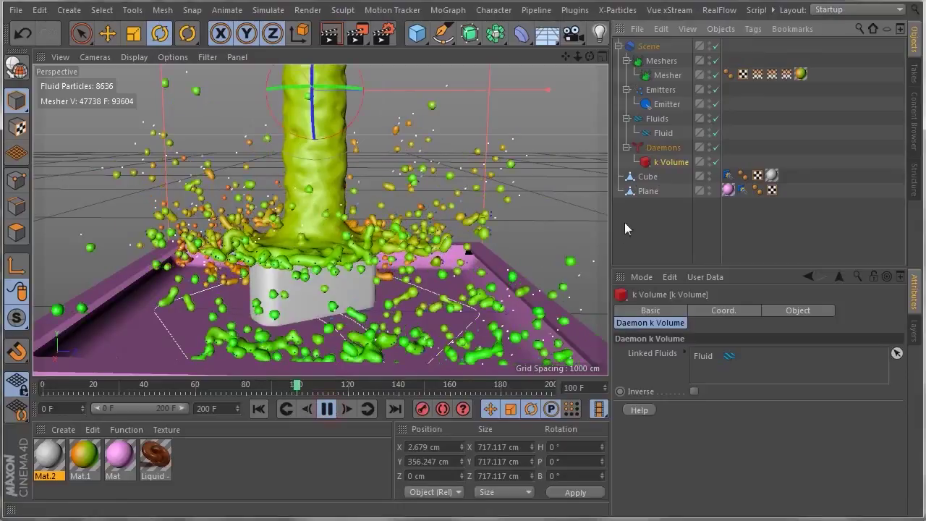
pyautogui.click(326, 409)
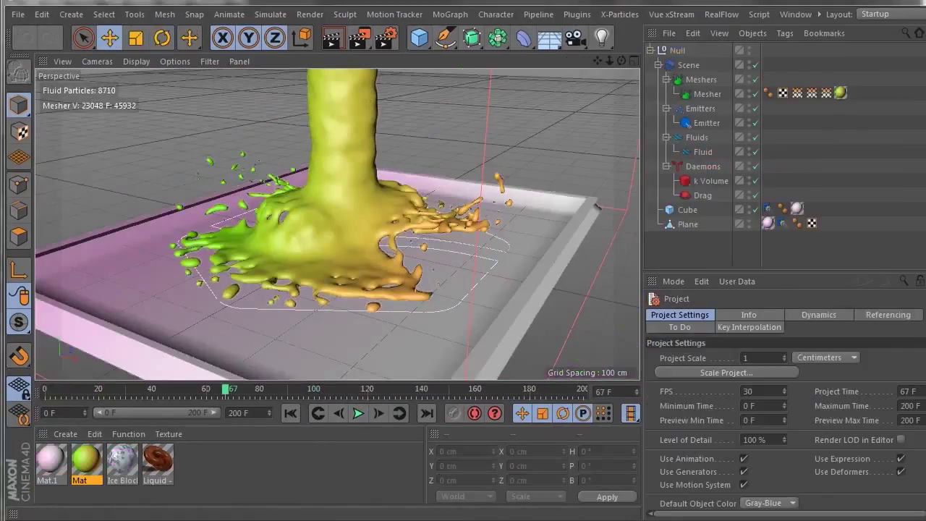
# Review the Drag and k Volume daemon settings in the New work.c4d project
pyautogui.click(326, 519)
pyautogui.moveTo(579, 103); pyautogui.dragTo(791, 284)
pyautogui.click(696, 193)
pyautogui.click(697, 196)
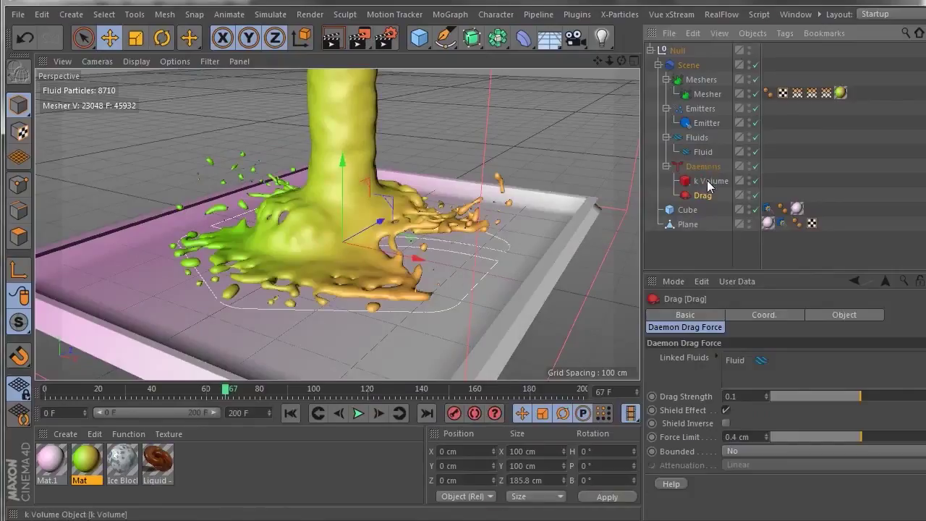
pyautogui.click(707, 180)
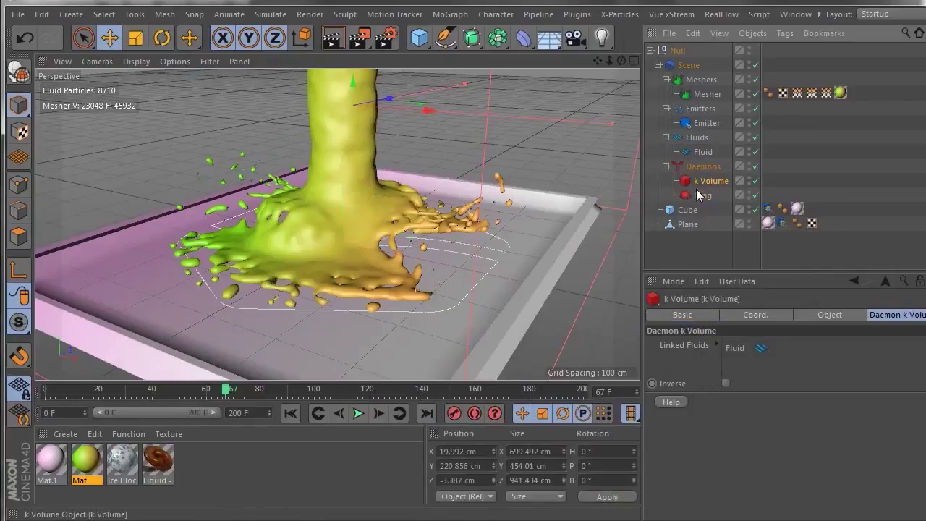
pyautogui.click(702, 195)
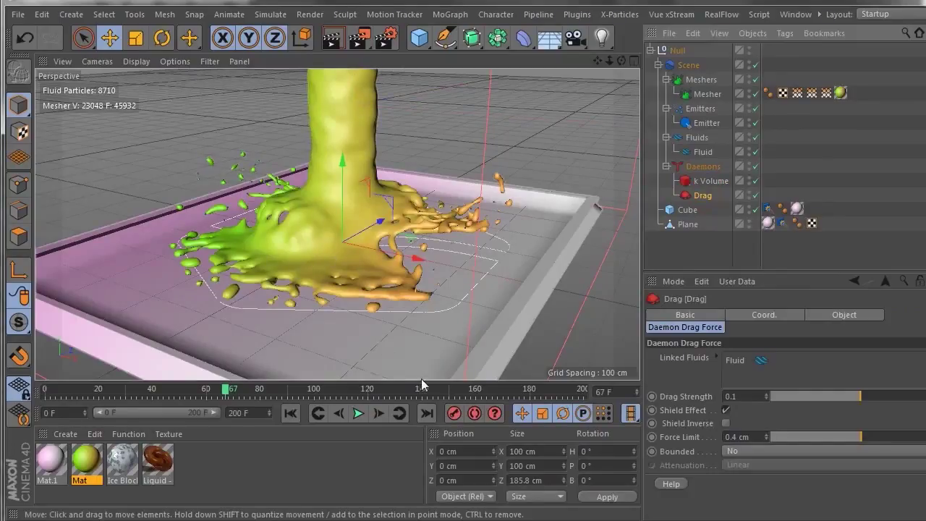
# Return to the Untitled 2 project, add a Drag daemon and nest it under the k Volume
pyautogui.click(794, 15)
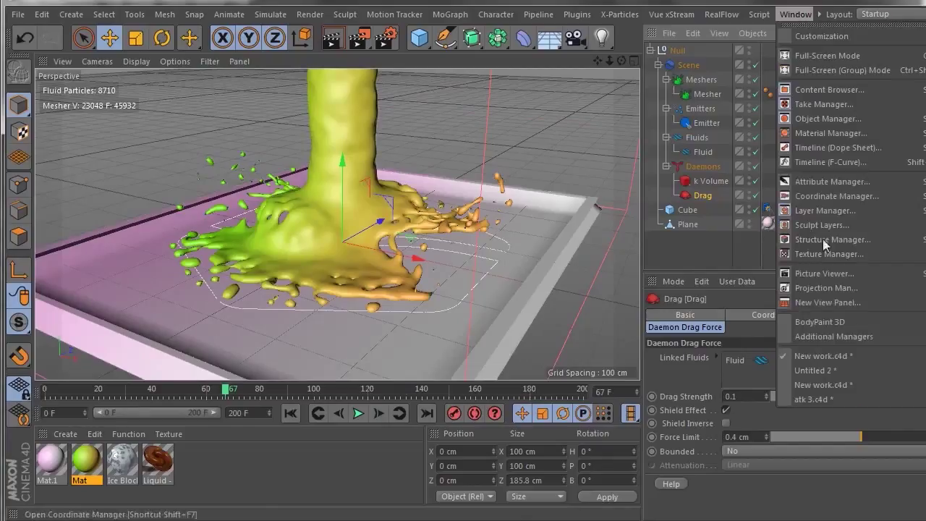
pyautogui.click(830, 369)
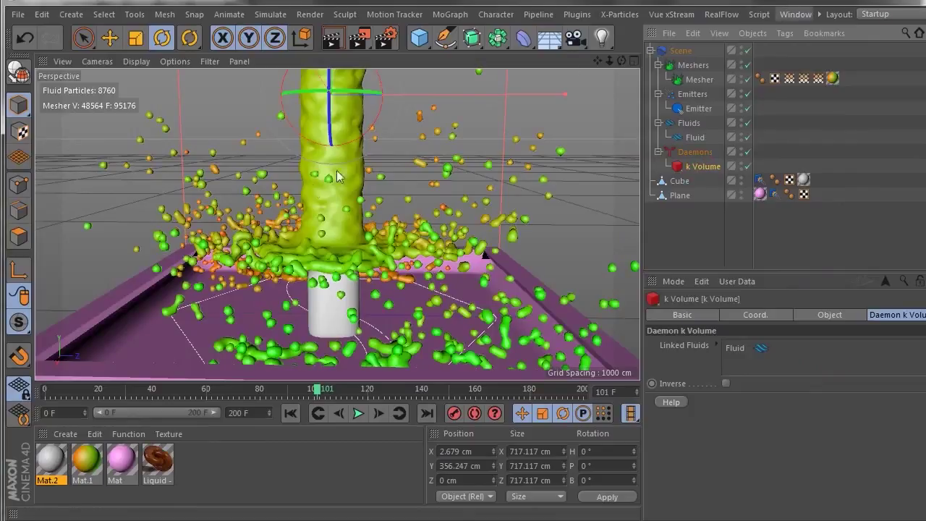
pyautogui.click(722, 14)
pyautogui.moveTo(747, 70)
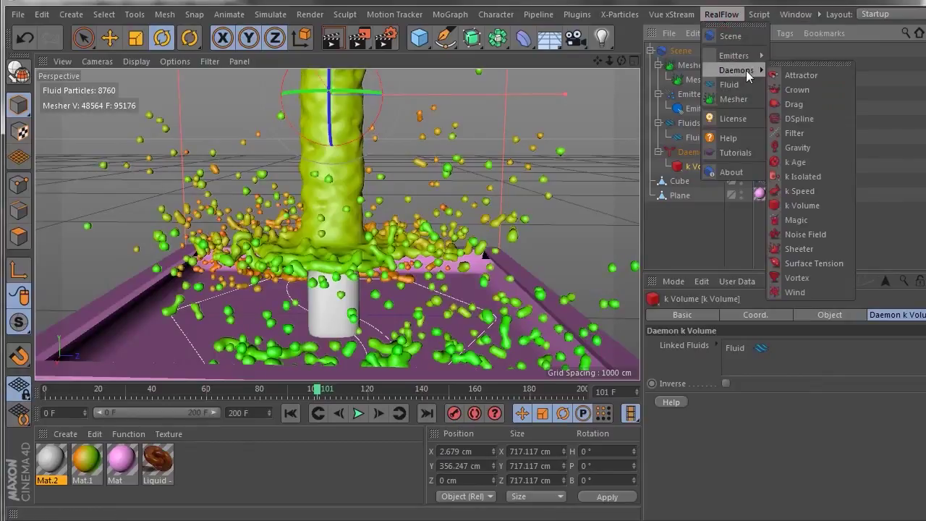
pyautogui.click(796, 105)
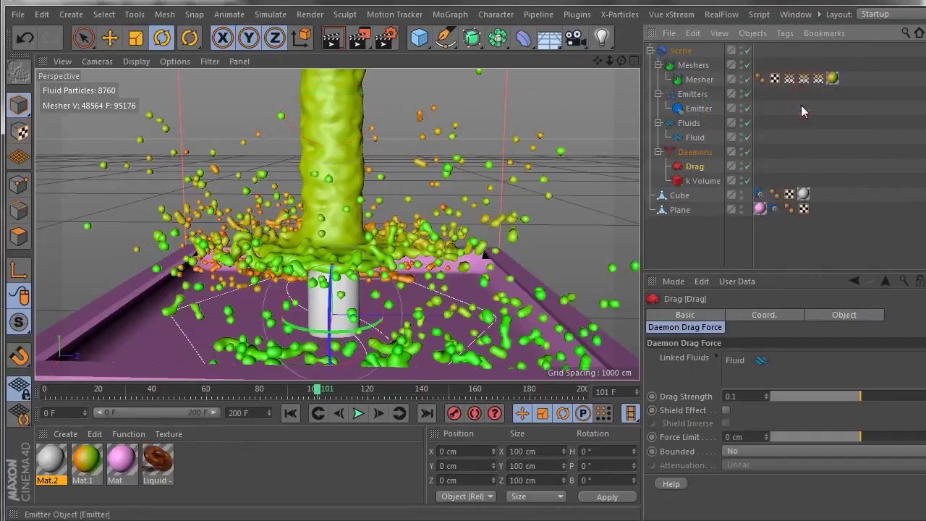
pyautogui.moveTo(697, 194); pyautogui.dragTo(700, 174)
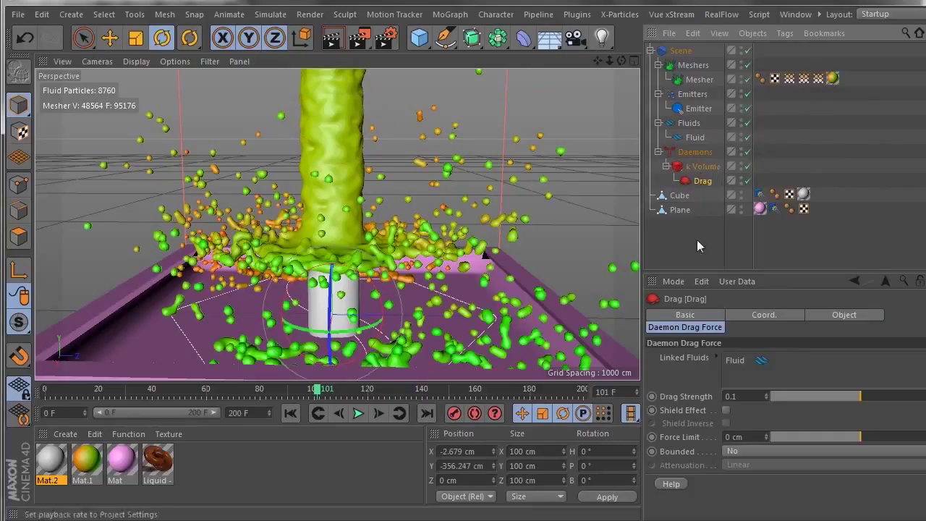
# Switch to the New work.c4d project and examine its daemon hierarchy, Drag settings and the available RealFlow daemon types
pyautogui.click(803, 14)
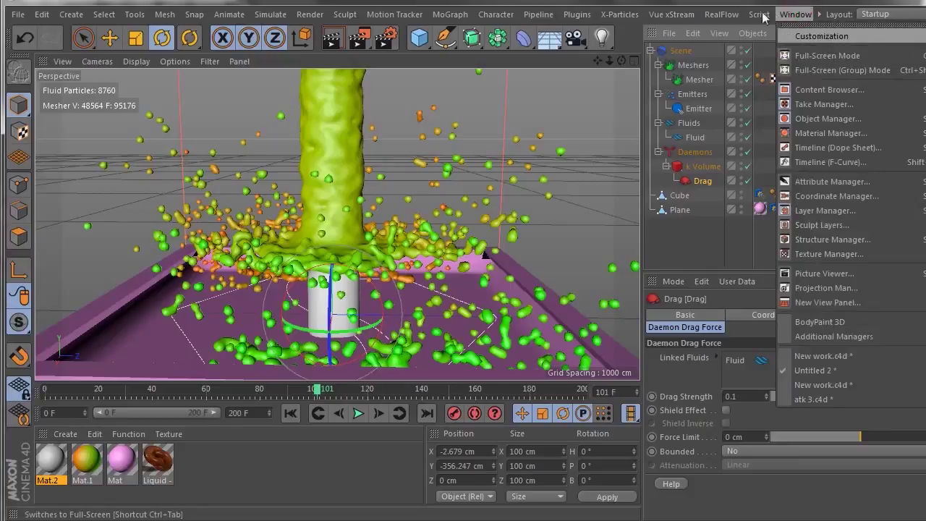
pyautogui.click(825, 356)
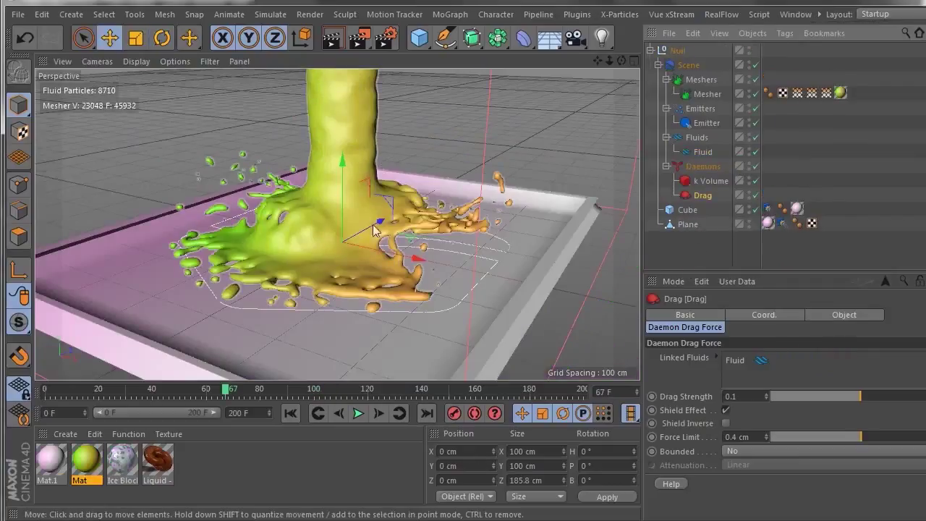
pyautogui.click(721, 14)
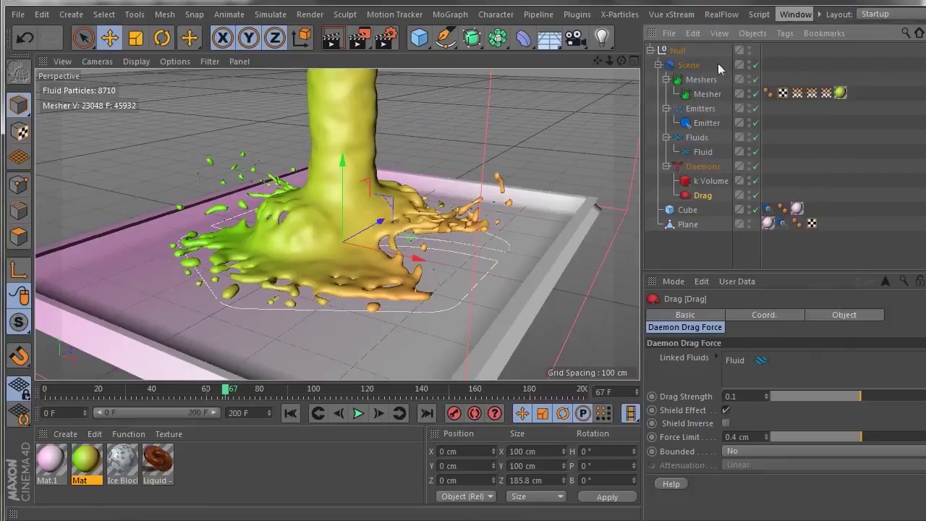
pyautogui.click(570, 146)
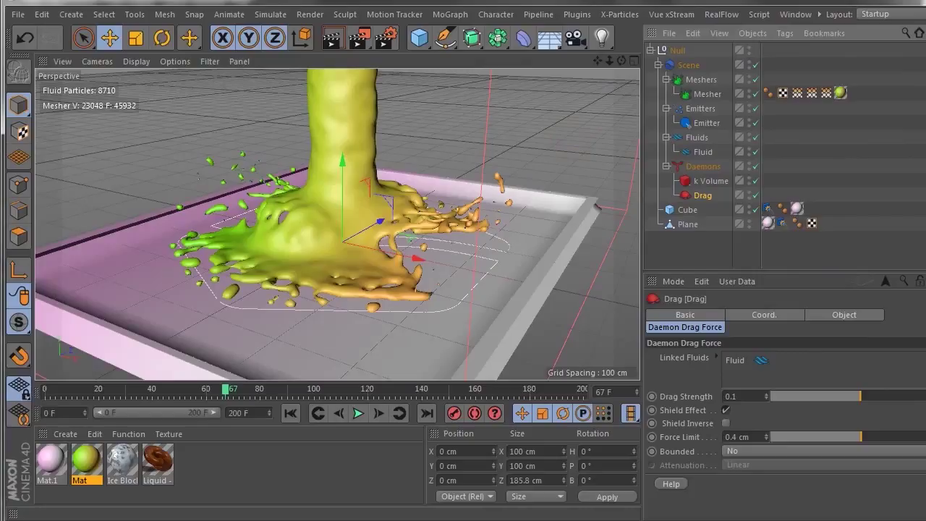
pyautogui.moveTo(925, 34); pyautogui.dragTo(922, 35)
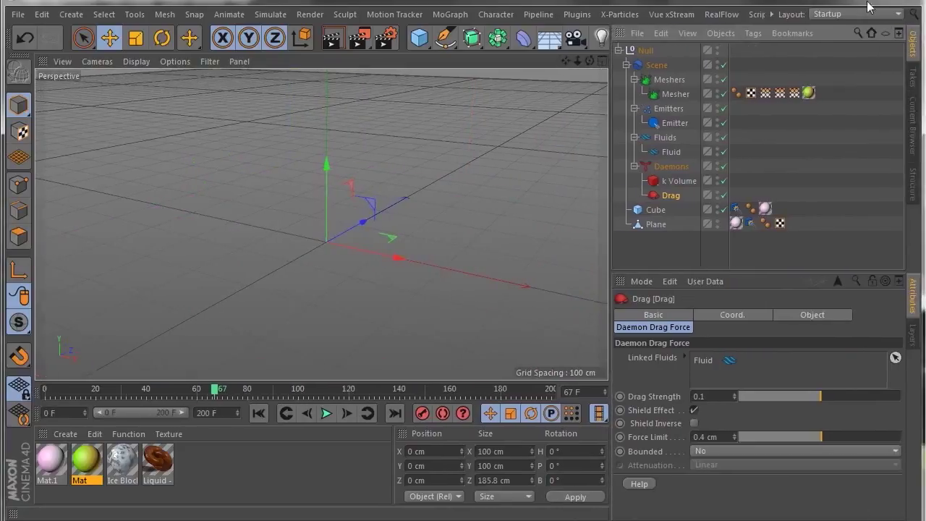
pyautogui.moveTo(925, 130); pyautogui.dragTo(746, 312)
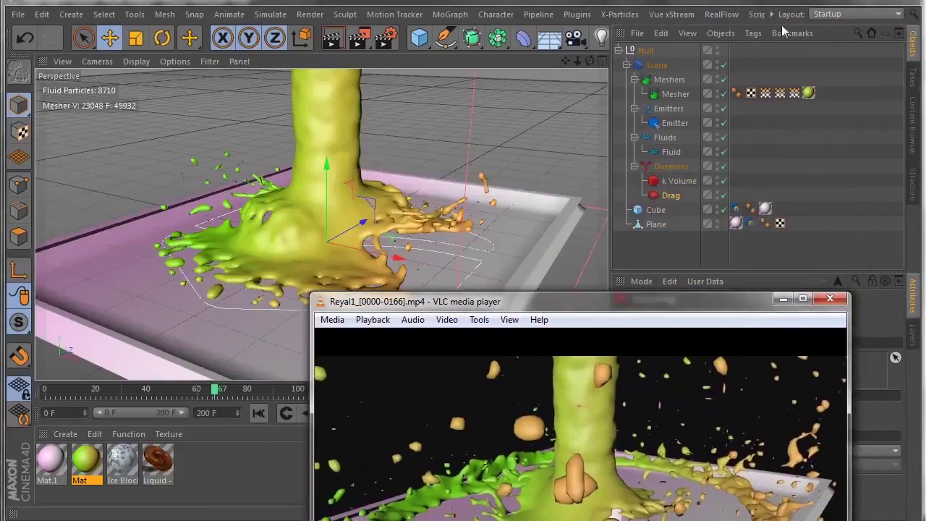
pyautogui.click(717, 15)
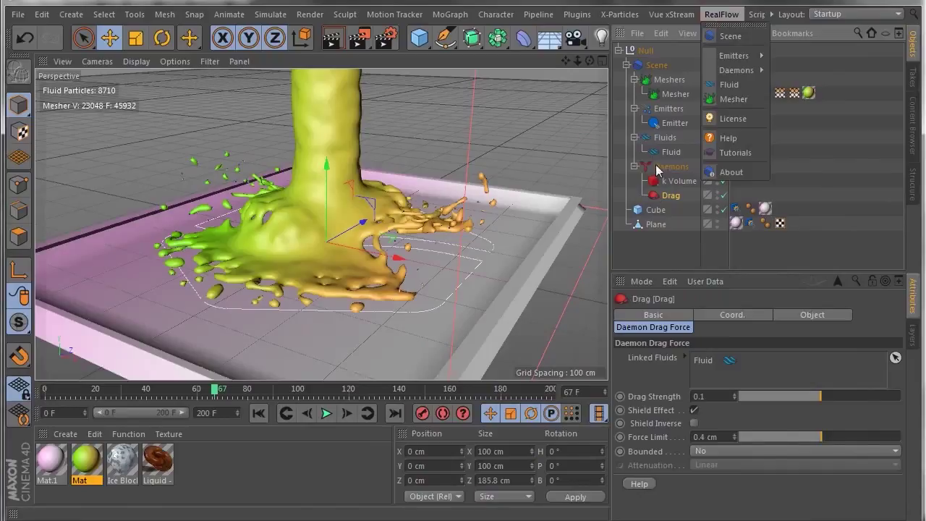
pyautogui.moveTo(742, 70)
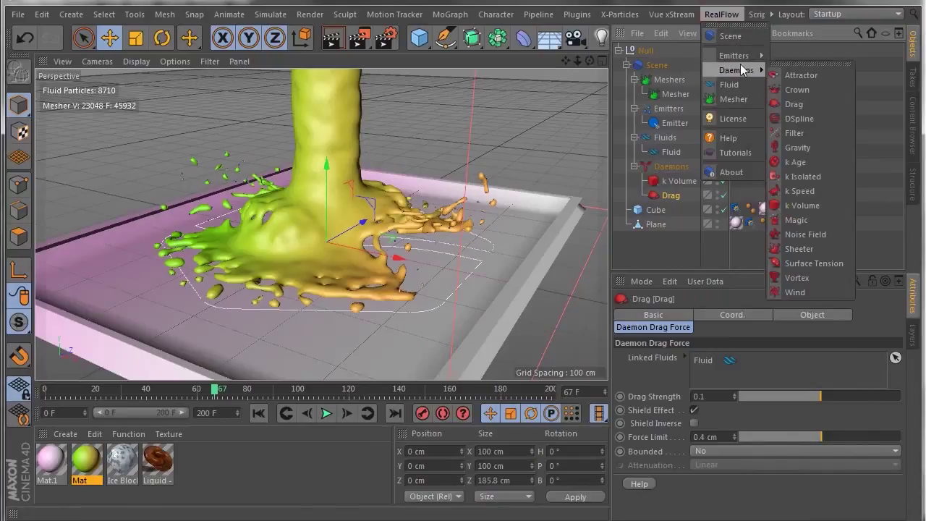
# Return to the Untitled 2 project and orbit the perspective view to inspect the splash over the tray from an angle
pyautogui.click(773, 16)
pyautogui.click(773, 16)
pyautogui.moveTo(789, 35)
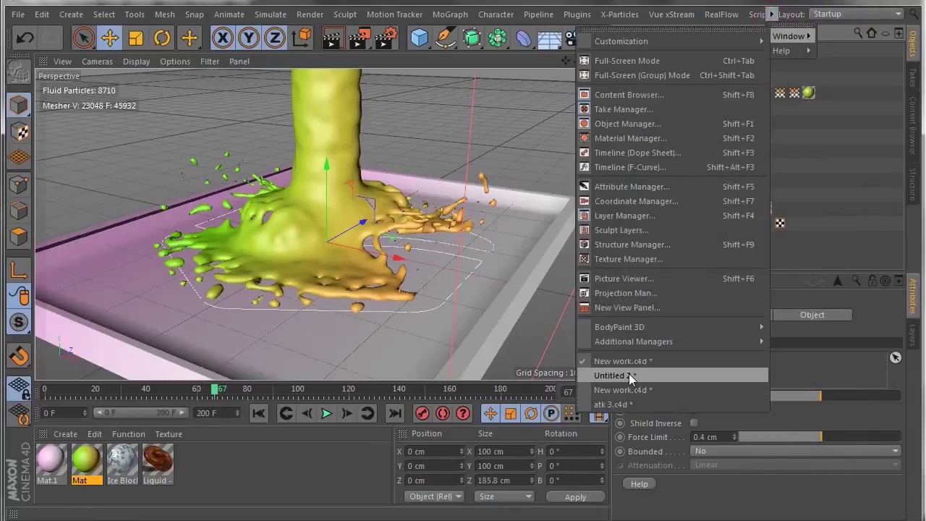
pyautogui.click(629, 373)
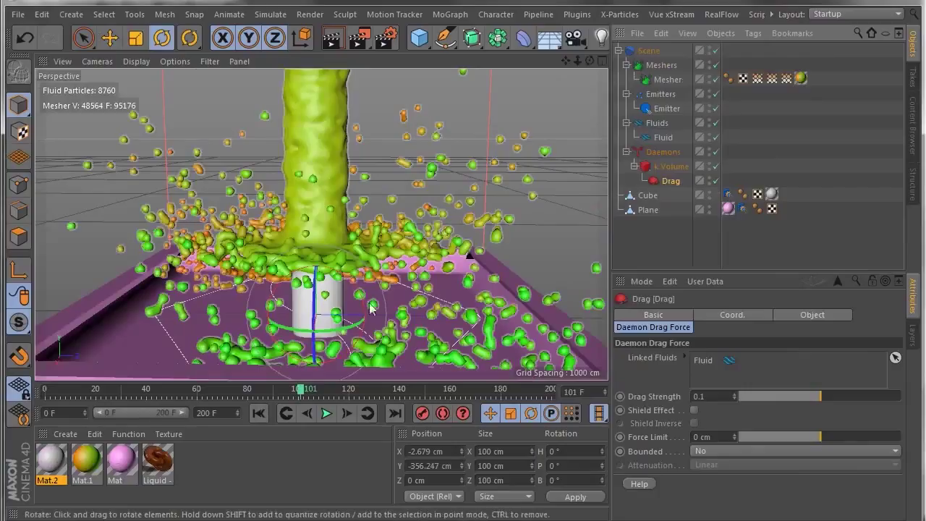
pyautogui.moveTo(589, 60); pyautogui.dragTo(490, 65)
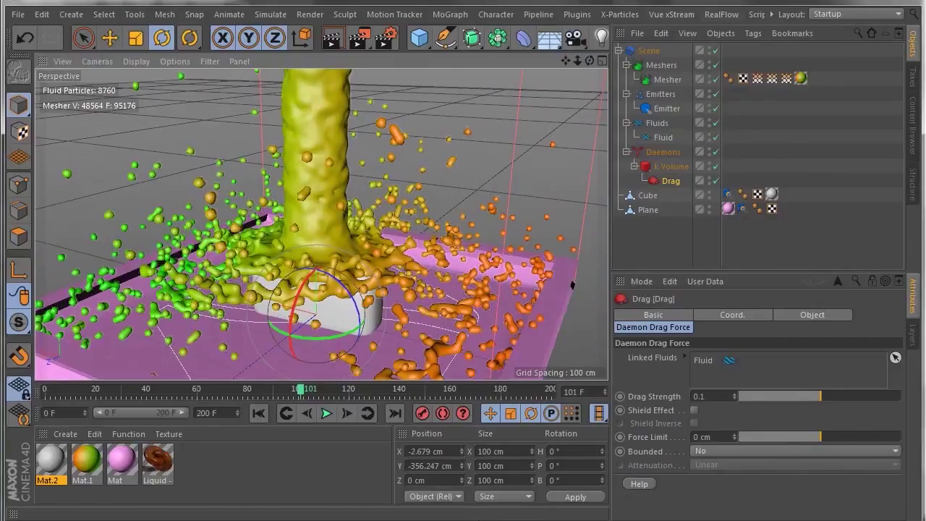
# Switch to VLC media player, shrink its window over the Cinema 4D viewport and play the rendered Reyal1_[0000-0166].mp4 for comparison
pyautogui.hotkey('alt', 'Tab')
pyautogui.moveTo(592, 308); pyautogui.dragTo(598, 99)
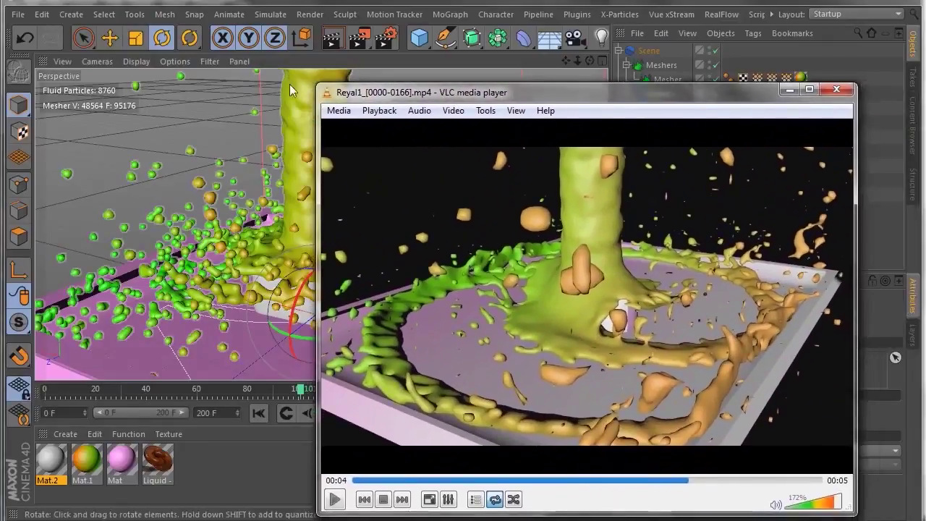
pyautogui.moveTo(319, 92); pyautogui.dragTo(544, 262)
pyautogui.moveTo(605, 271); pyautogui.dragTo(108, 50)
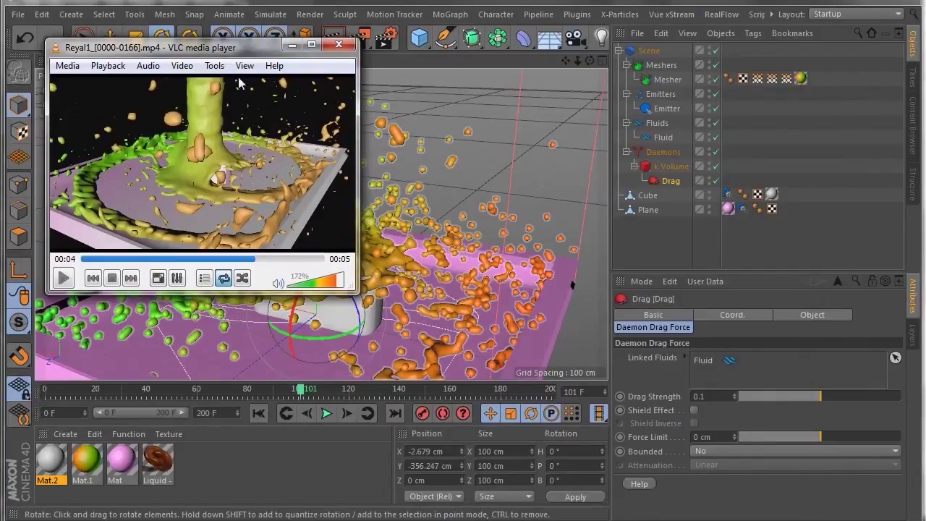
pyautogui.moveTo(221, 57); pyautogui.dragTo(254, 161)
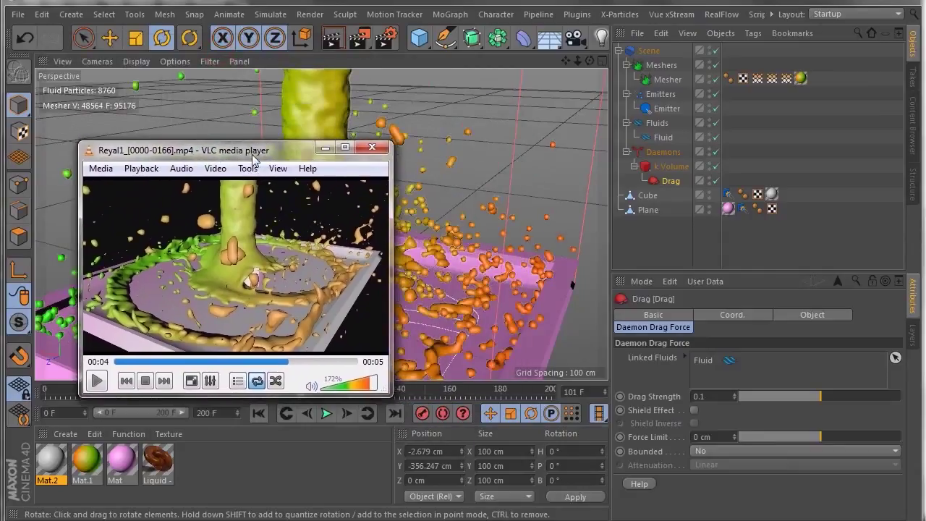
pyautogui.moveTo(385, 393); pyautogui.dragTo(438, 391)
pyautogui.moveTo(308, 157); pyautogui.dragTo(398, 241)
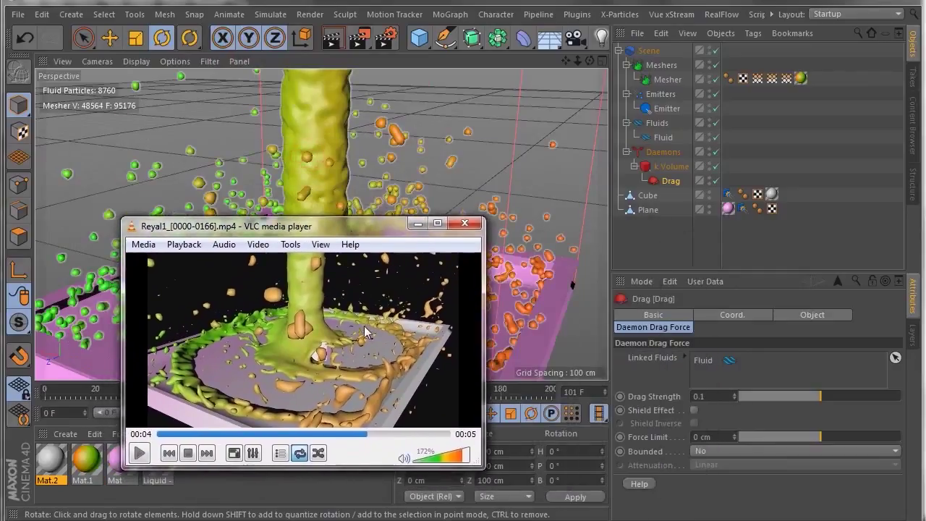
pyautogui.click(141, 454)
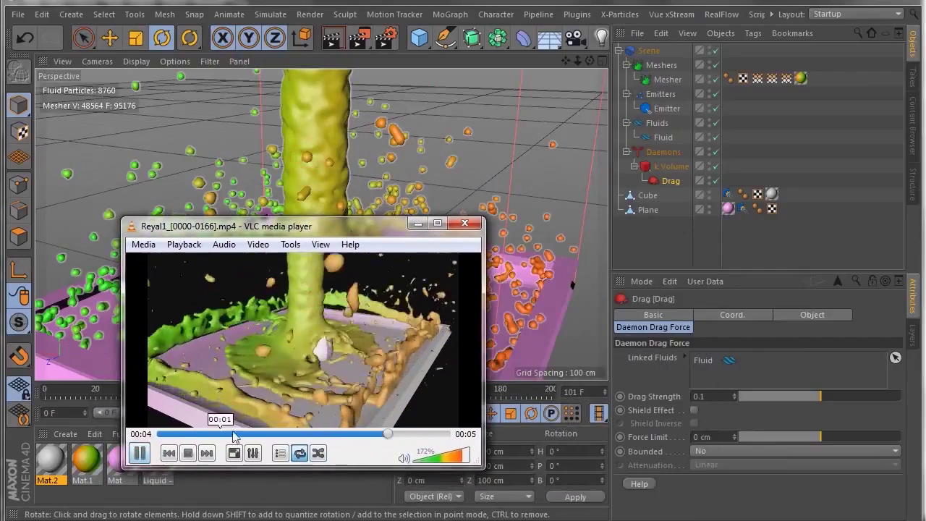